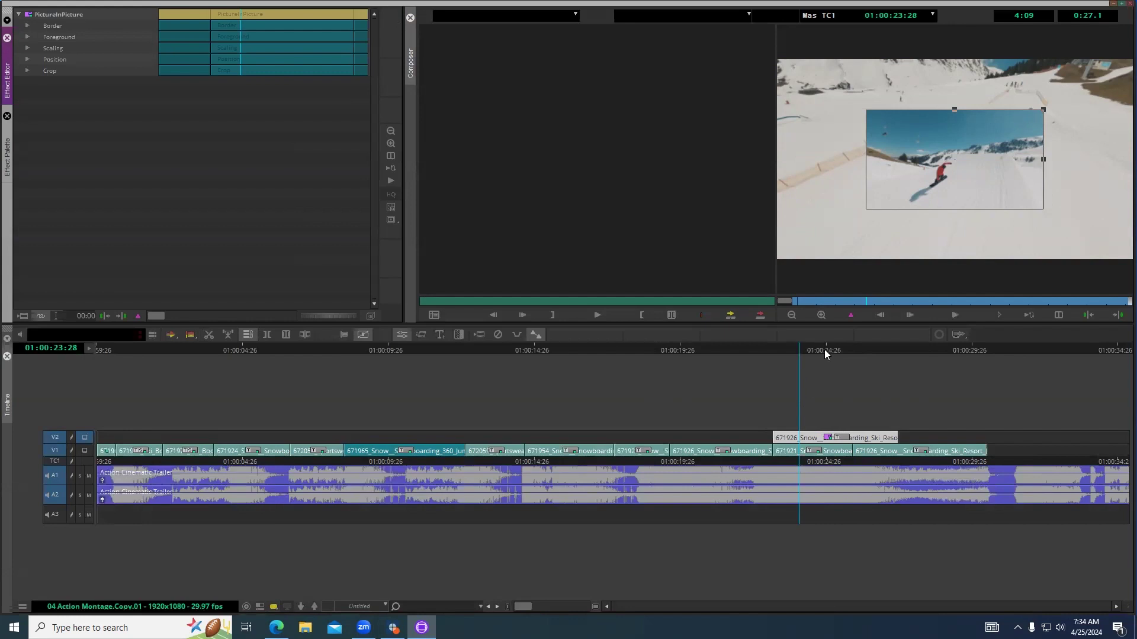
Scale the V2 clip's Picture-in-Picture to 120 in X and Y with fixed aspect.
click(935, 300)
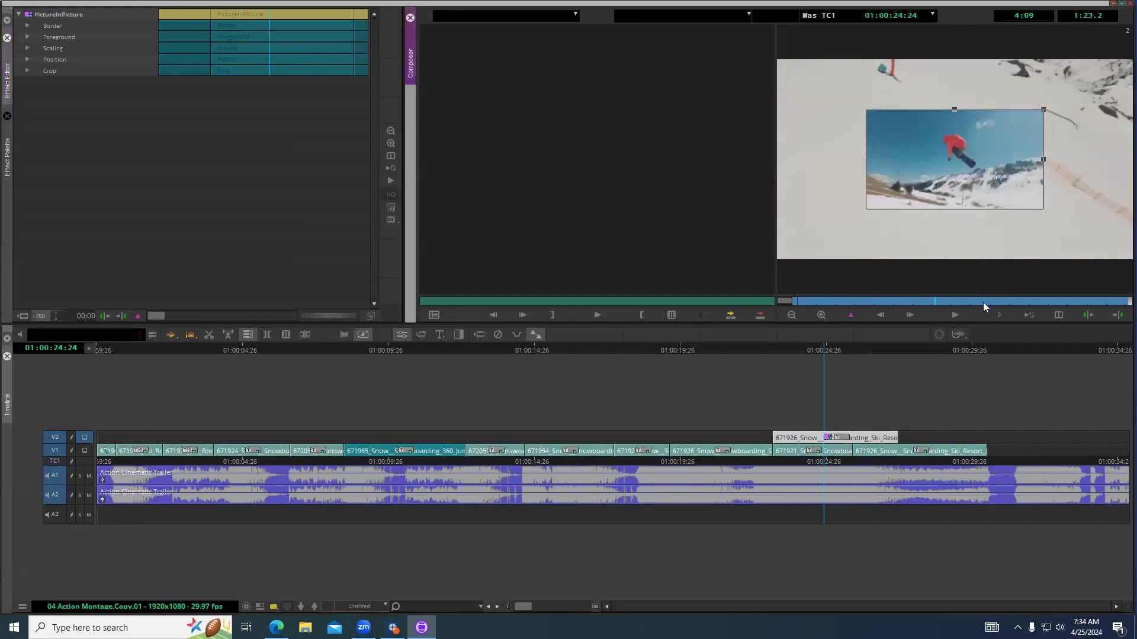
click(983, 302)
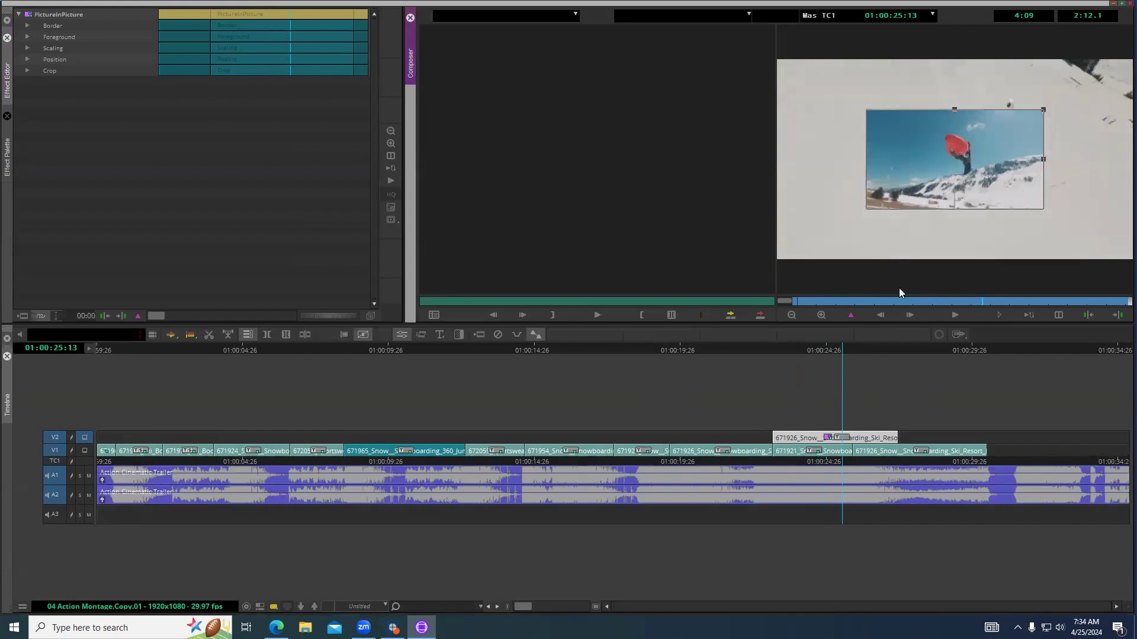
click(27, 48)
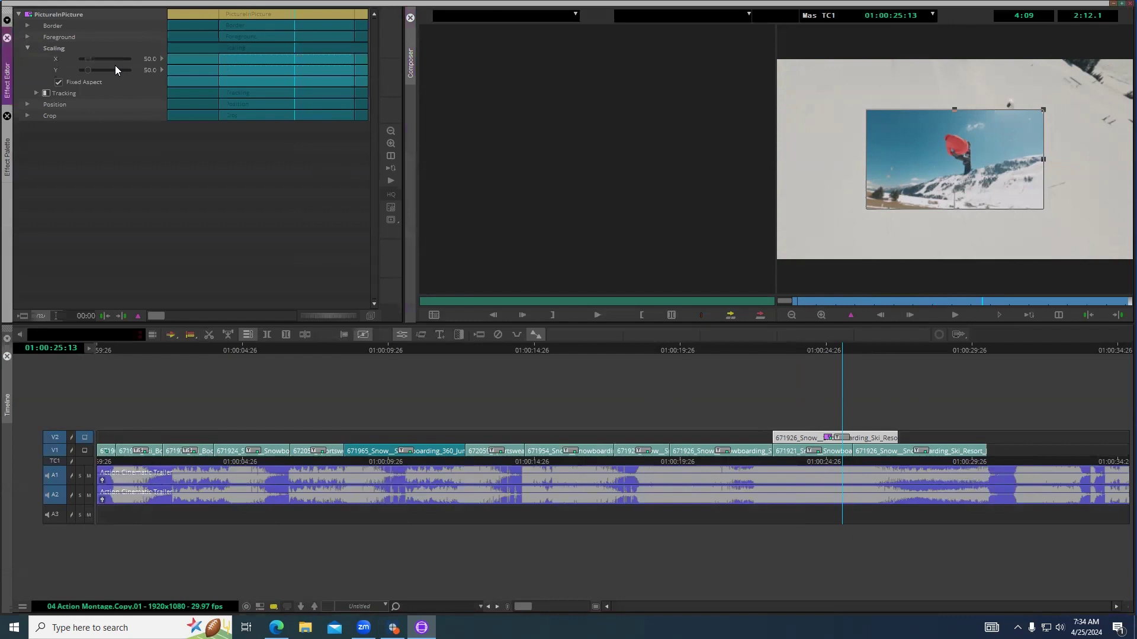
drag(87, 56, 94, 58)
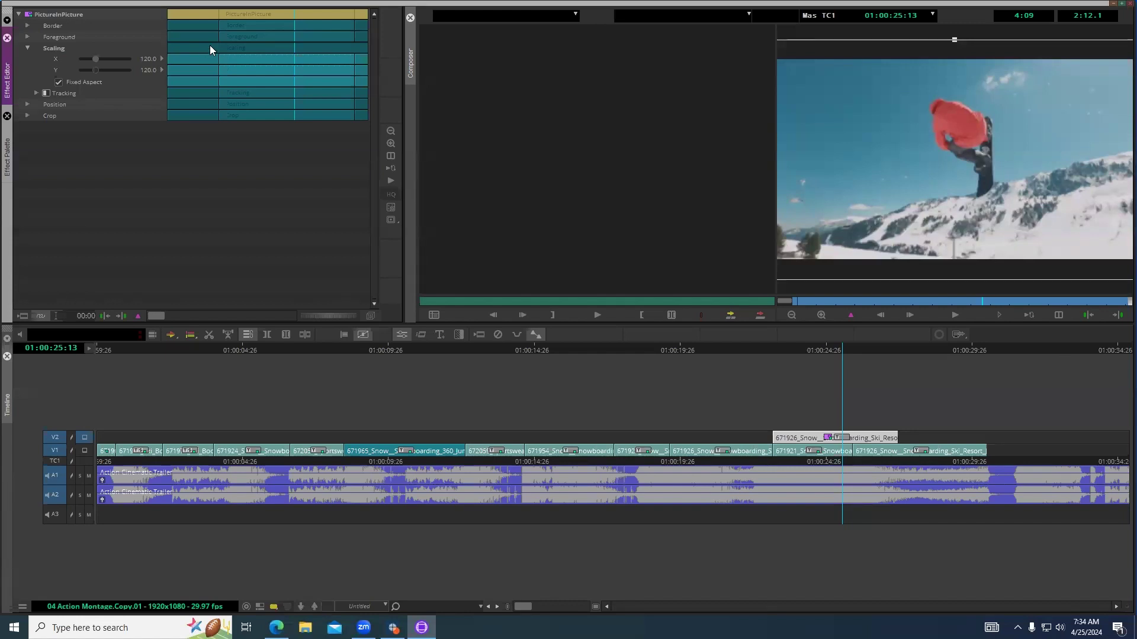
Crop the picture-in-picture to 333 left and -319 right, and expand its Border and Foreground parameters.
click(27, 116)
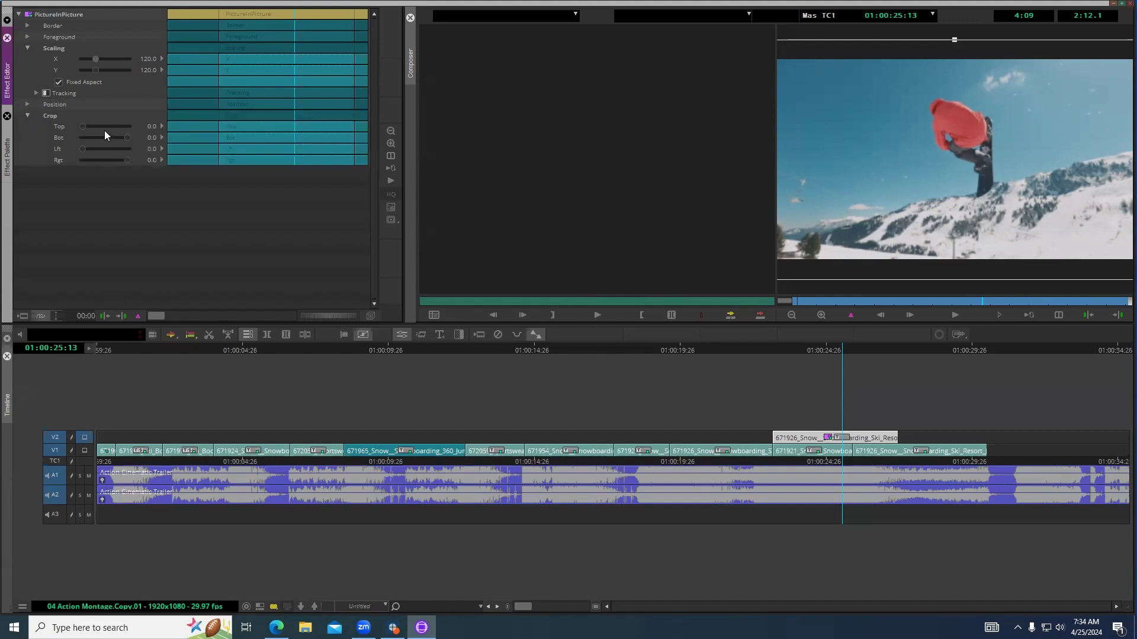
drag(82, 149, 95, 150)
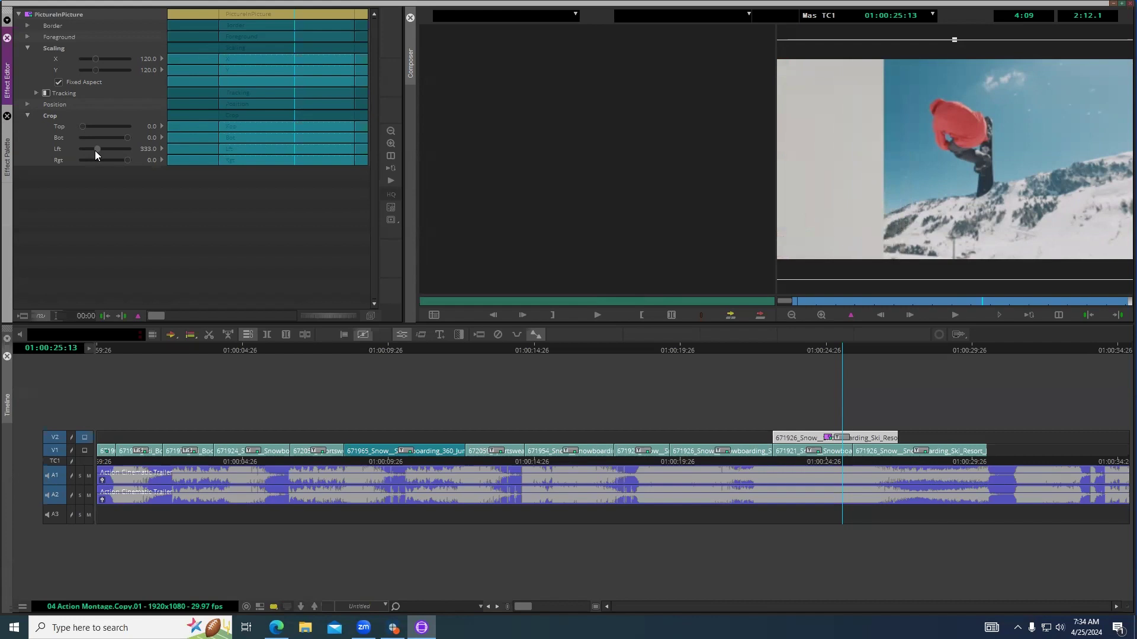
drag(125, 160, 112, 160)
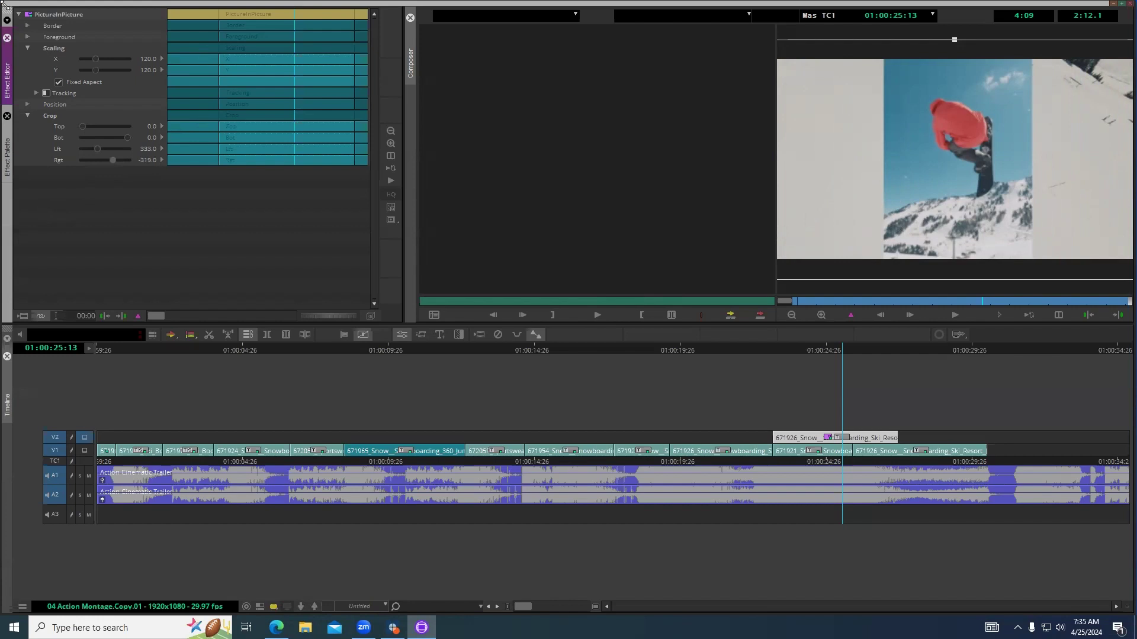
click(27, 25)
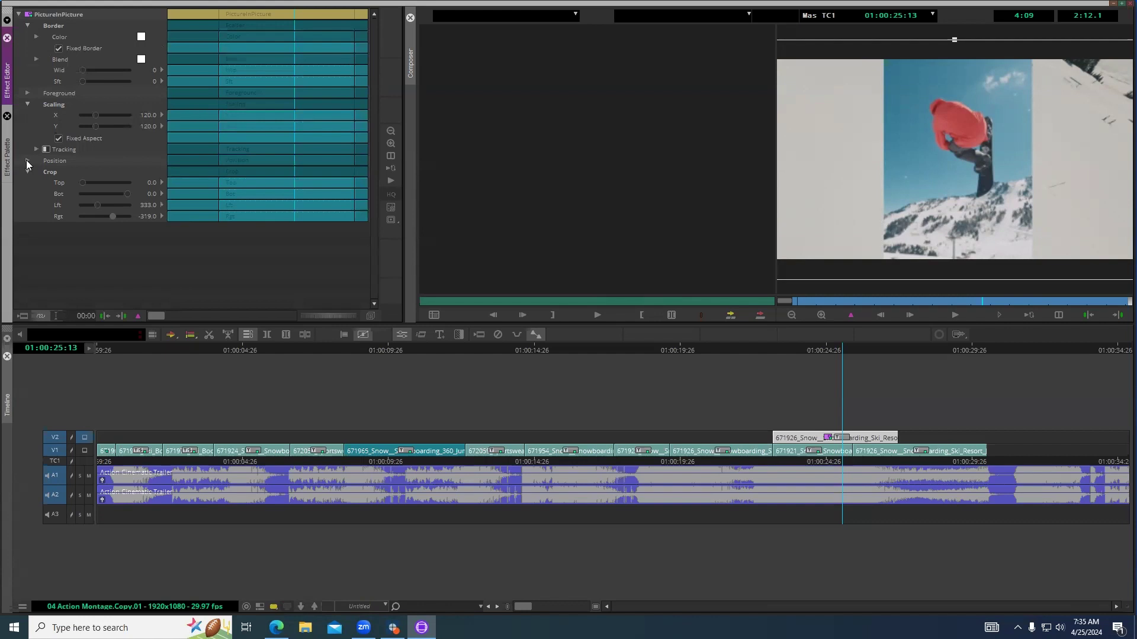
click(25, 93)
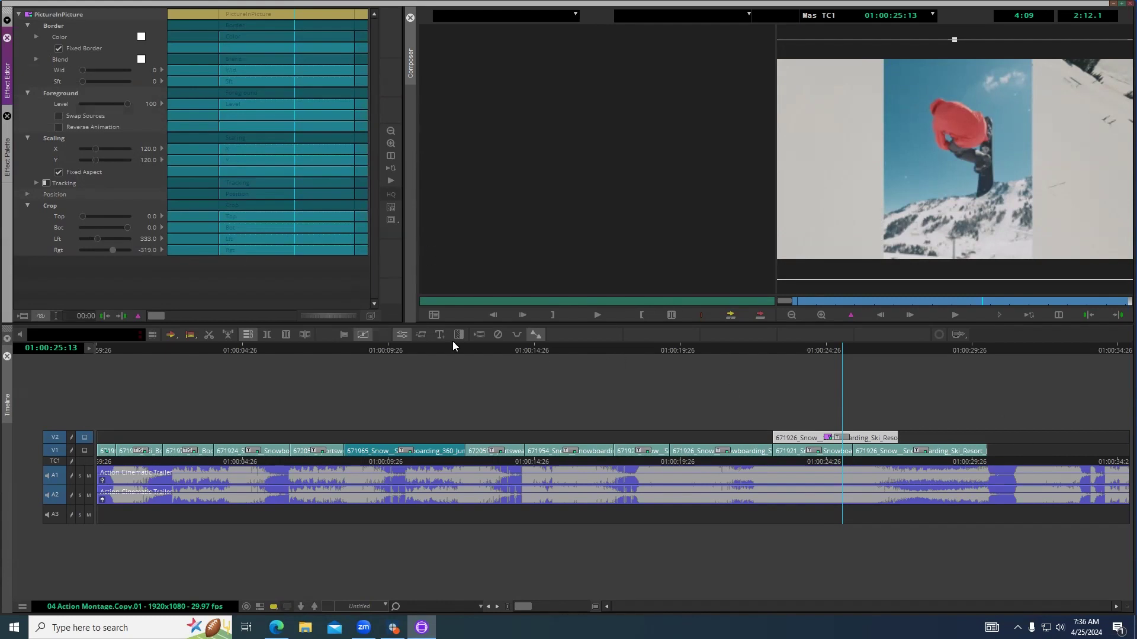
Add a 30-frame Dissolve starting at the cut to the beginning of the V2 clip only, using the A-RTF306PostAvid target drive.
click(825, 349)
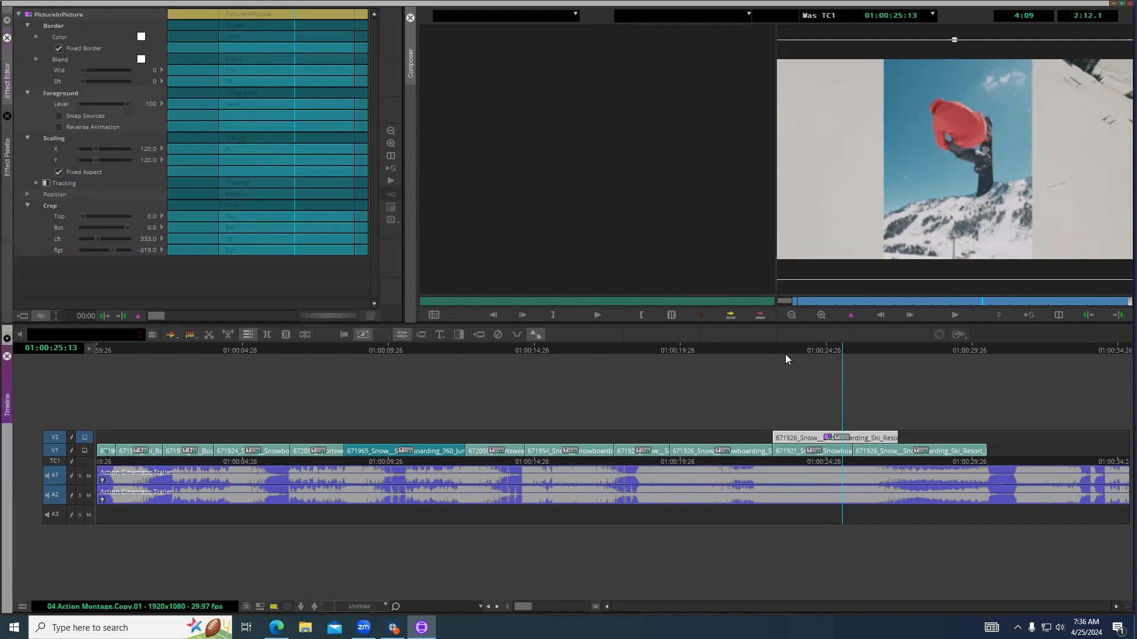
click(785, 409)
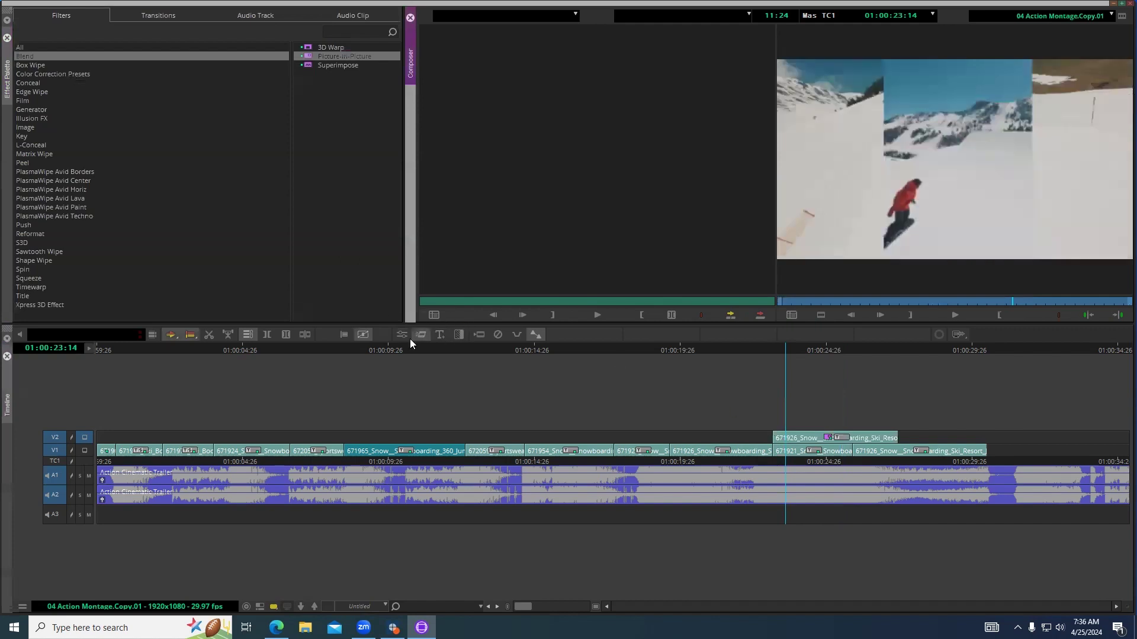
click(460, 334)
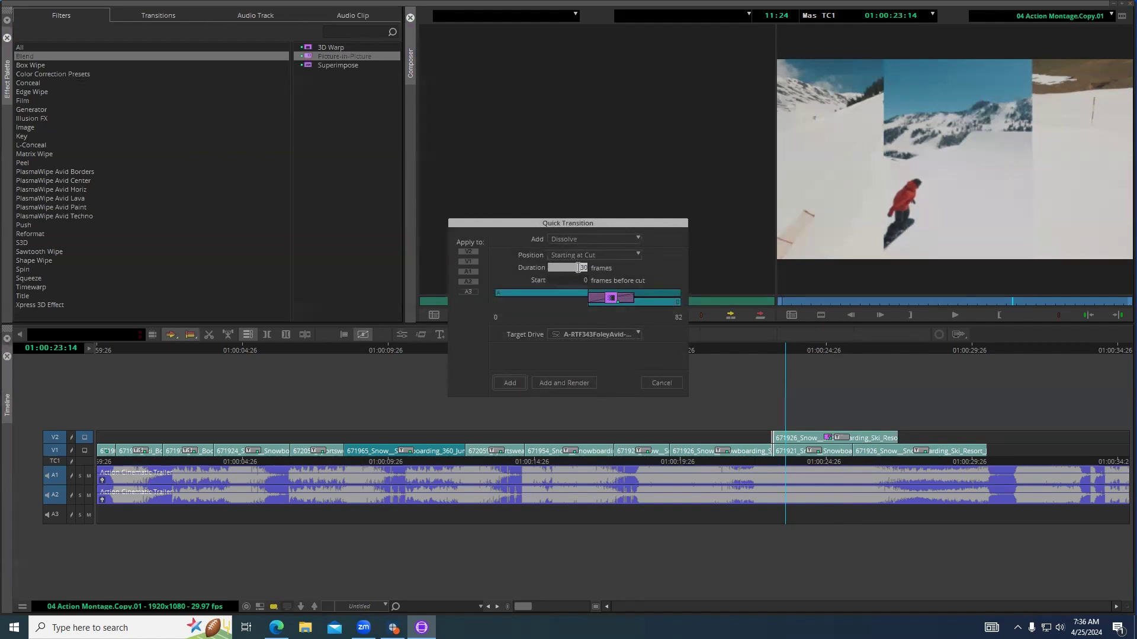
click(468, 282)
click(468, 261)
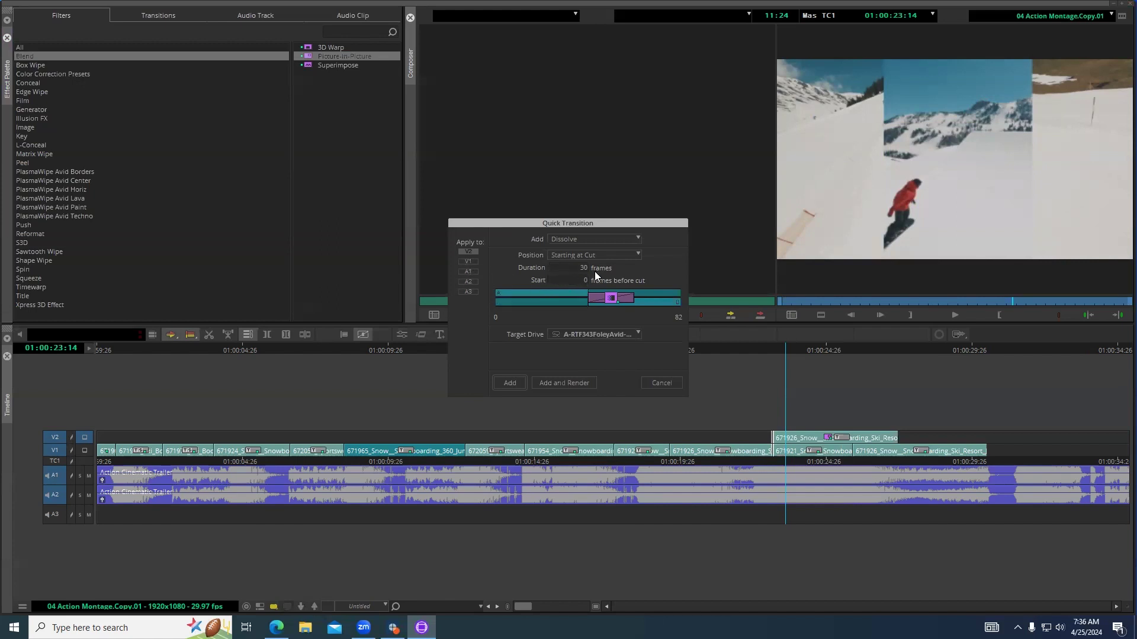
click(618, 334)
click(620, 362)
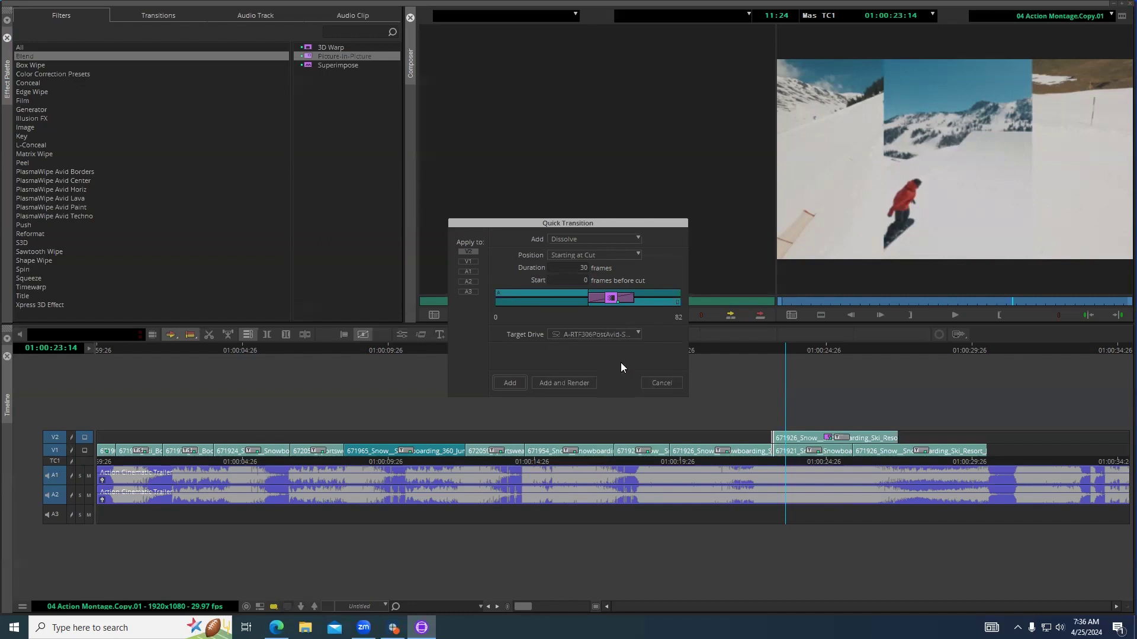
click(511, 383)
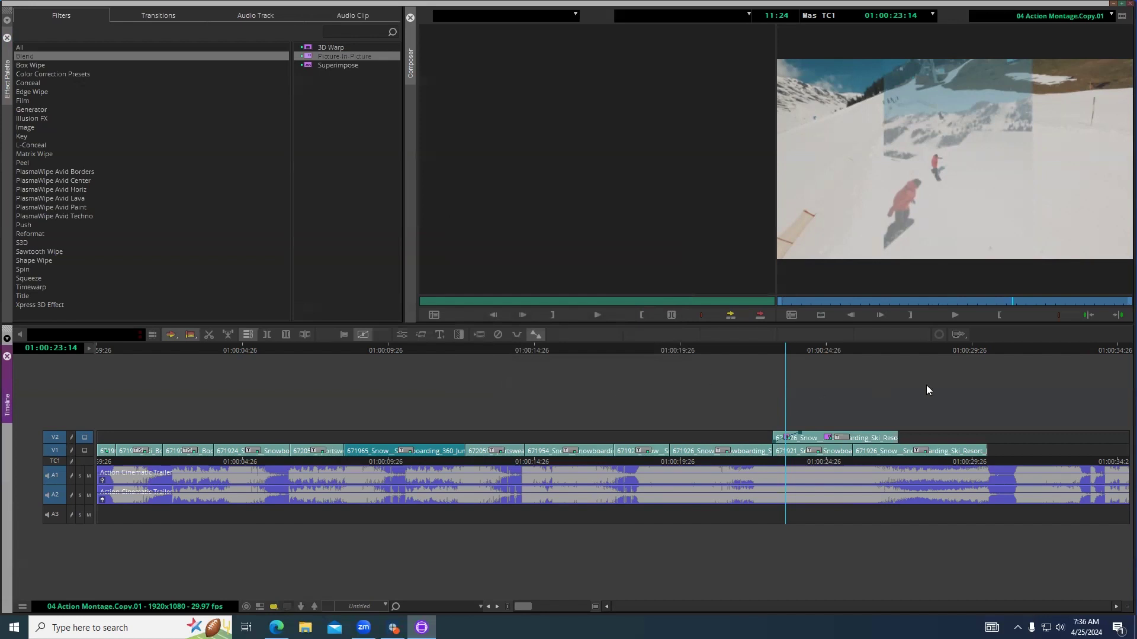
Set up a Fade to Color quick transition at the end of the V2 clip, applied to V2.
click(895, 353)
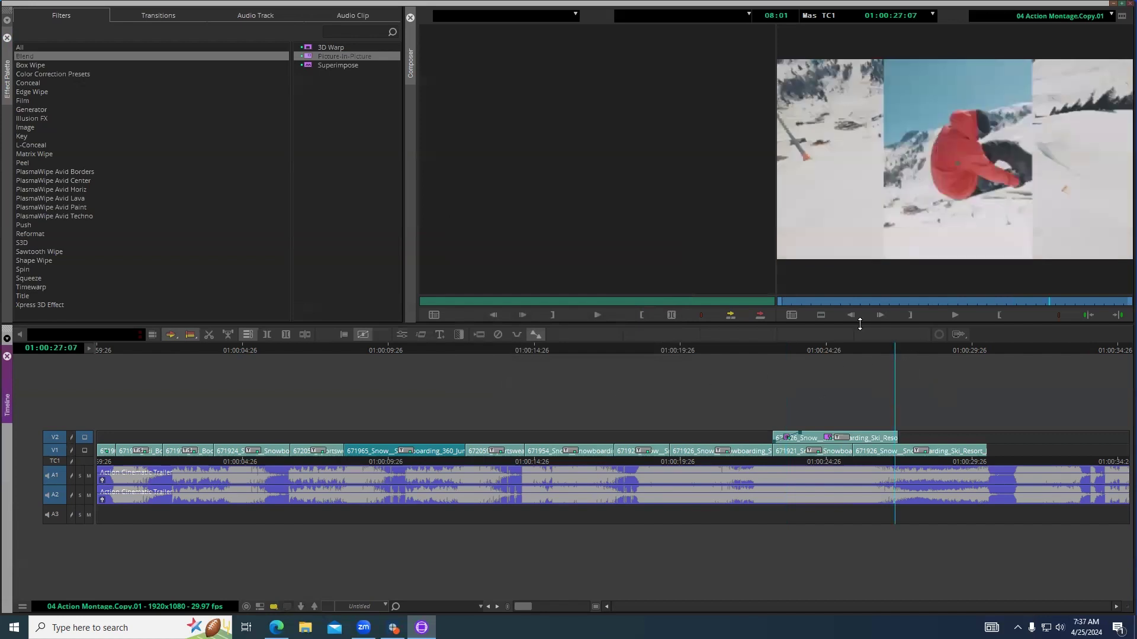
click(460, 335)
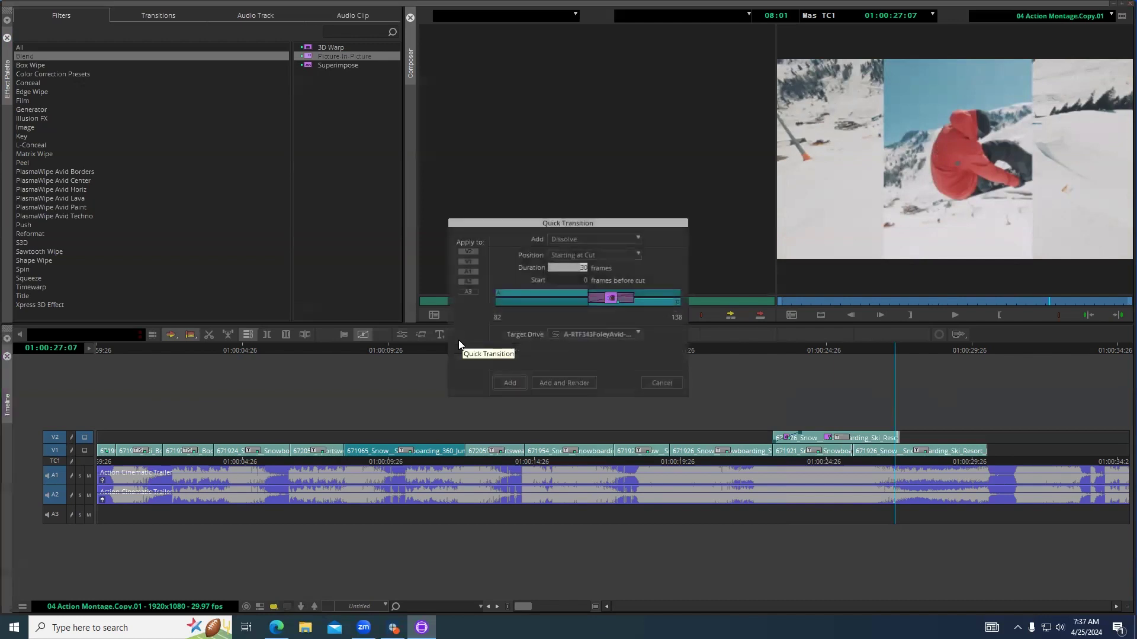
click(466, 281)
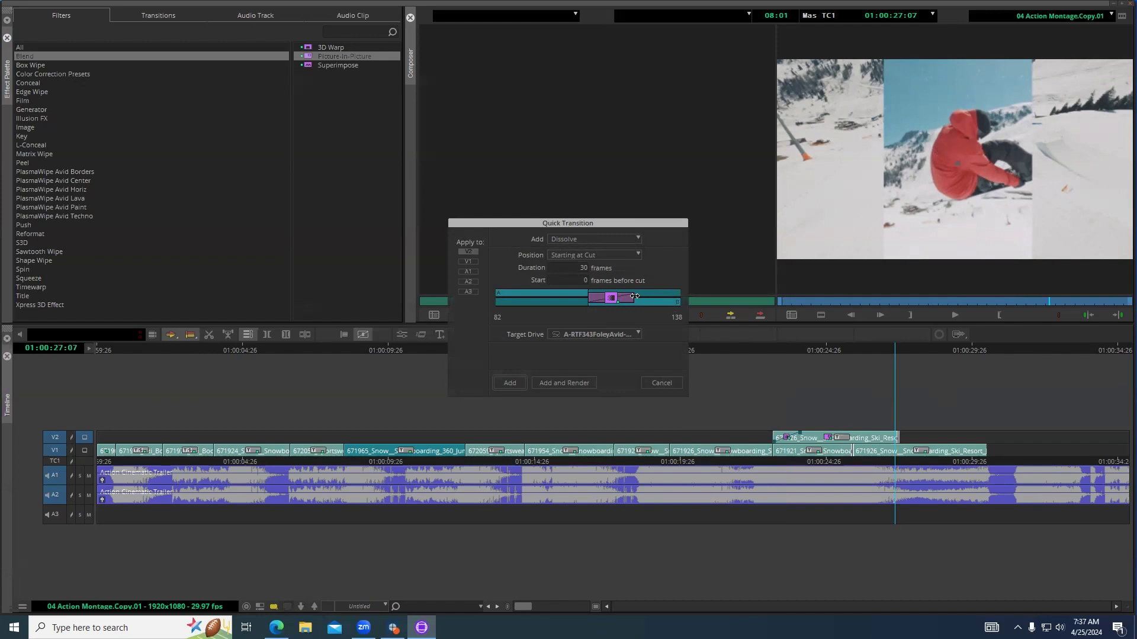
click(591, 239)
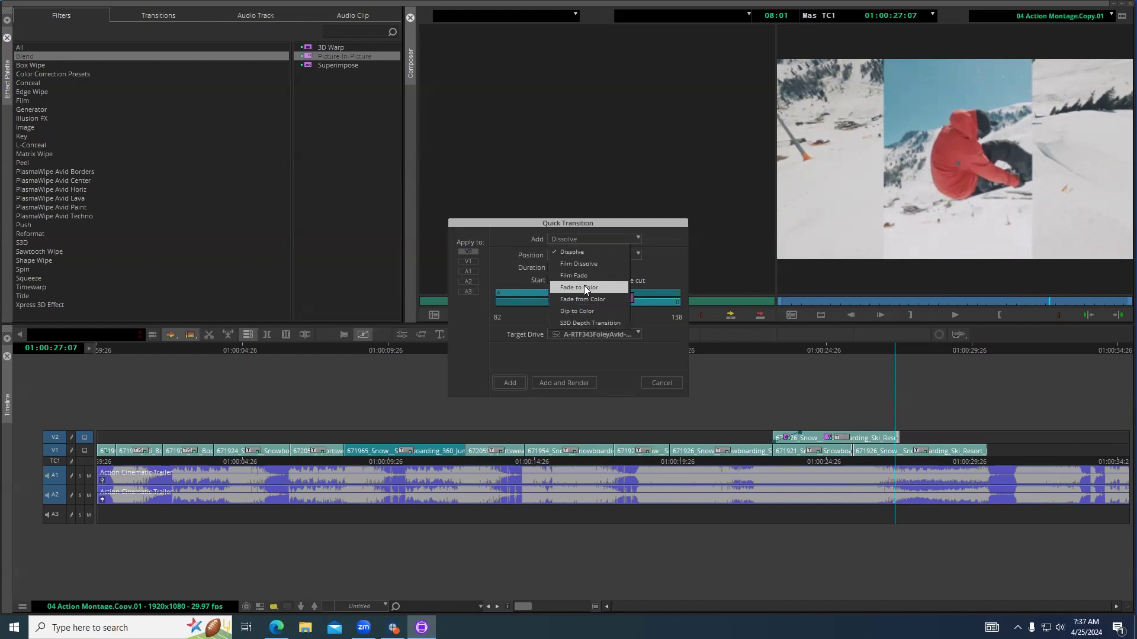
click(582, 312)
click(601, 238)
click(580, 288)
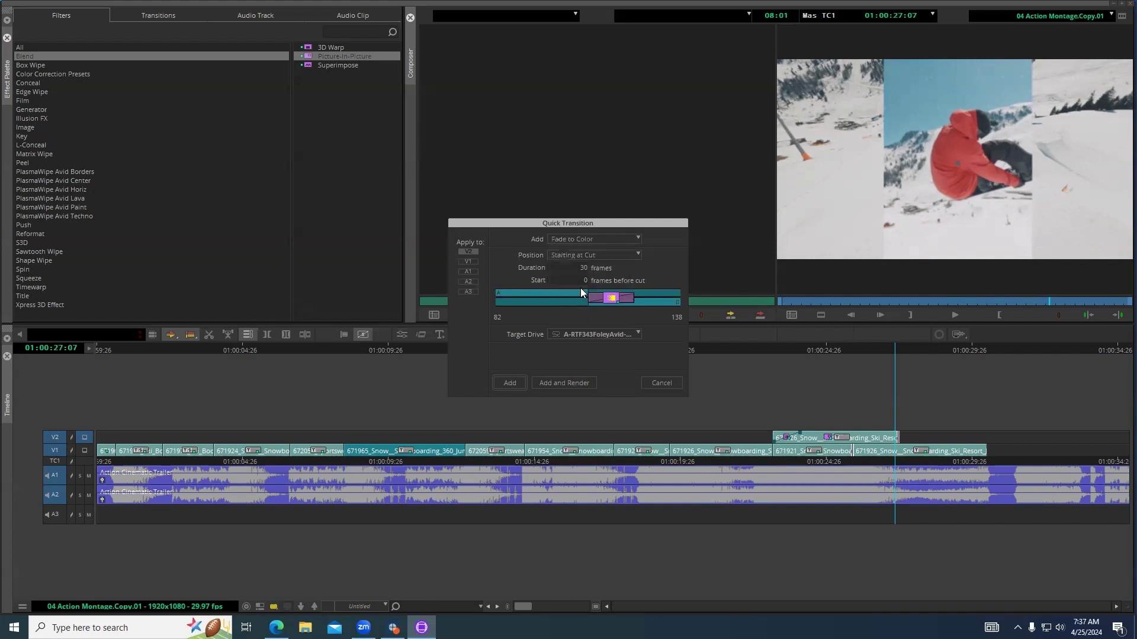
Position the 30-frame transition 15 frames before the cut and set its target drive to A-RTF306PostAvid.
drag(601, 302, 594, 302)
click(589, 315)
click(576, 333)
click(582, 356)
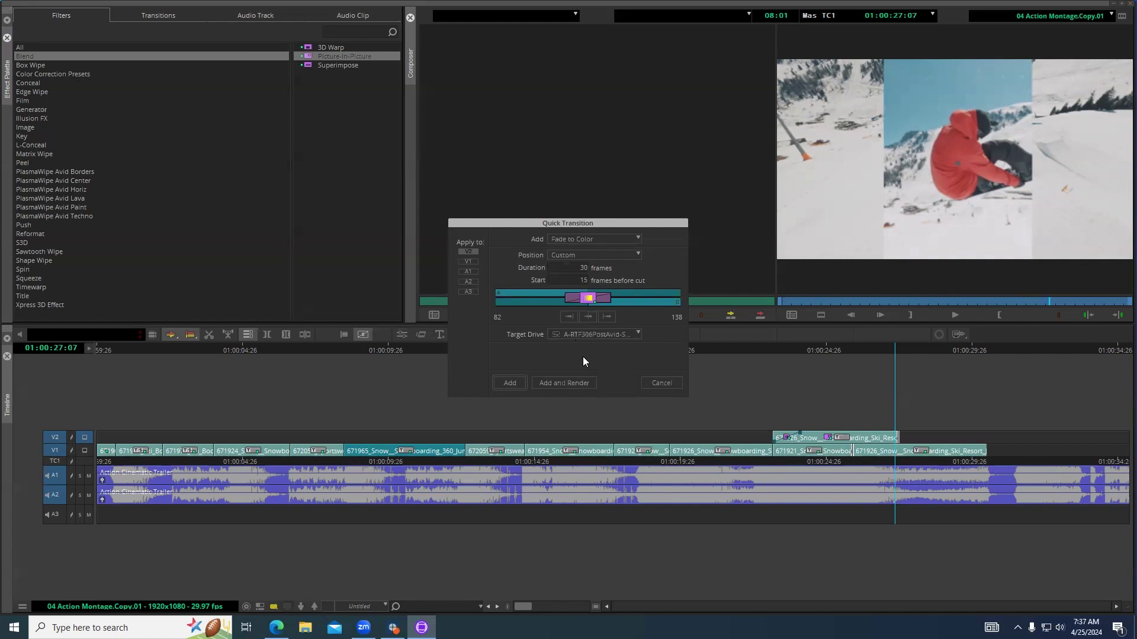
click(615, 256)
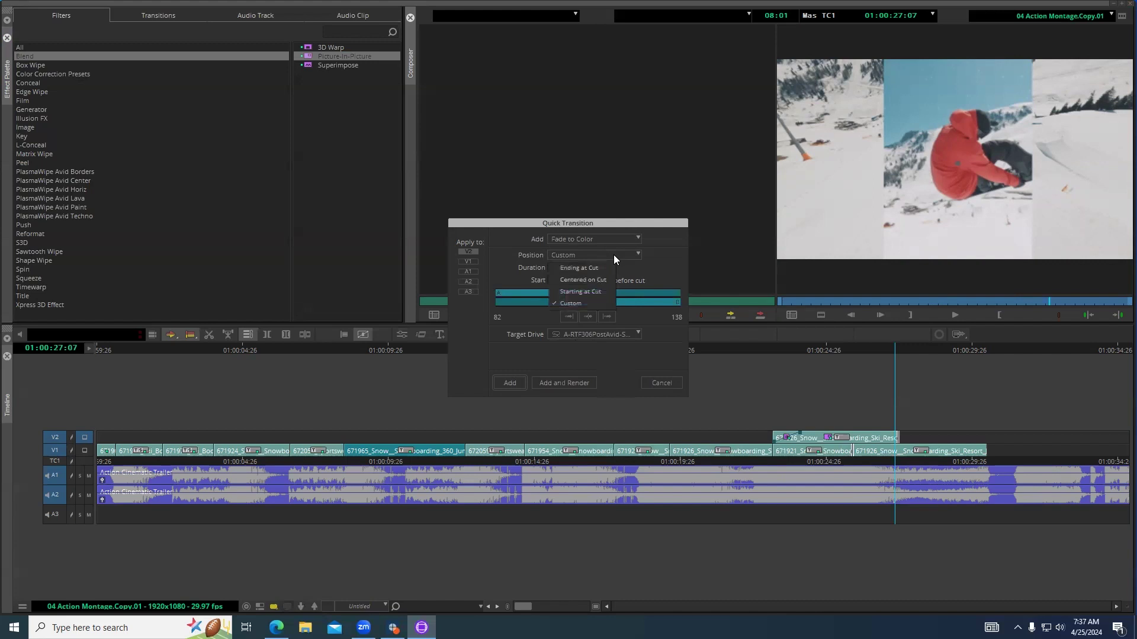
click(613, 254)
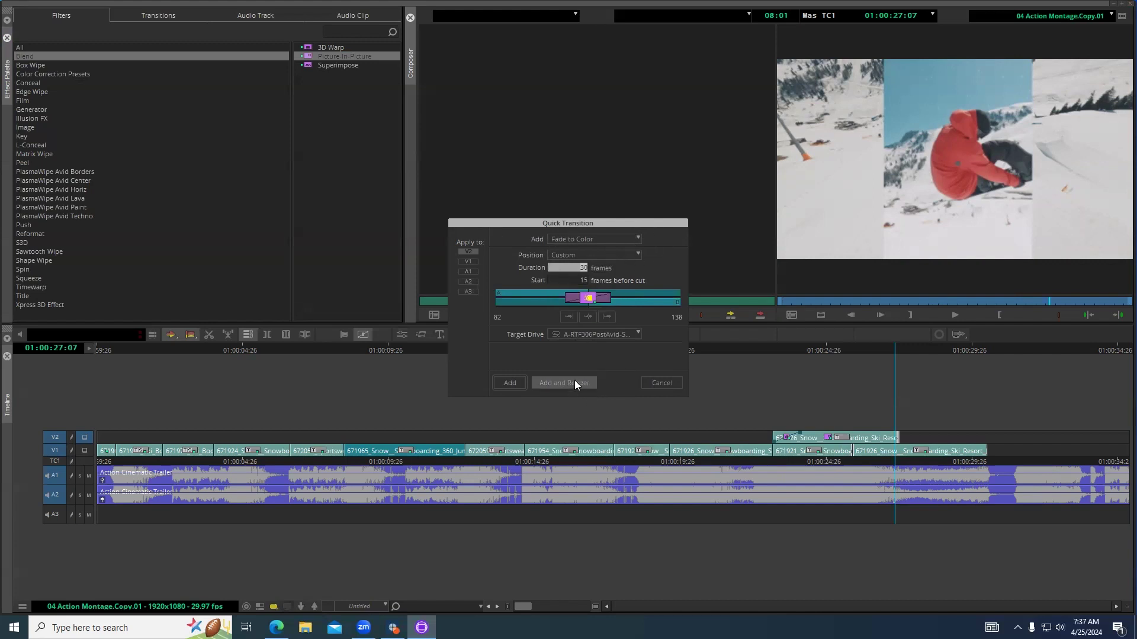
Try Dip to Color as the transition type, return to Fade to Color, and add the transition.
click(576, 238)
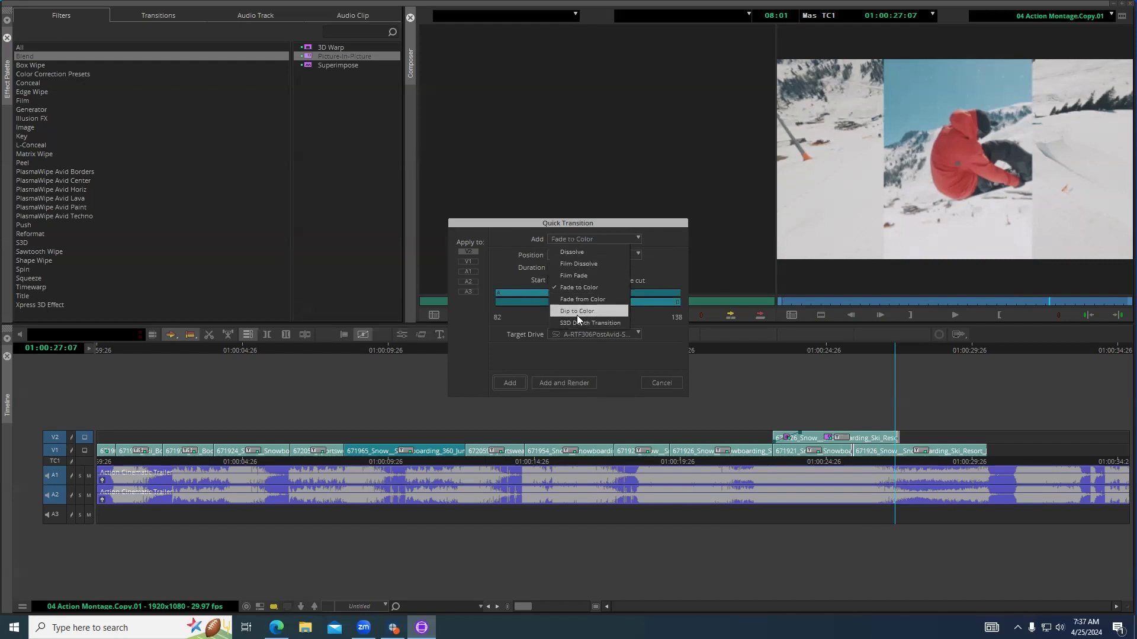
click(578, 313)
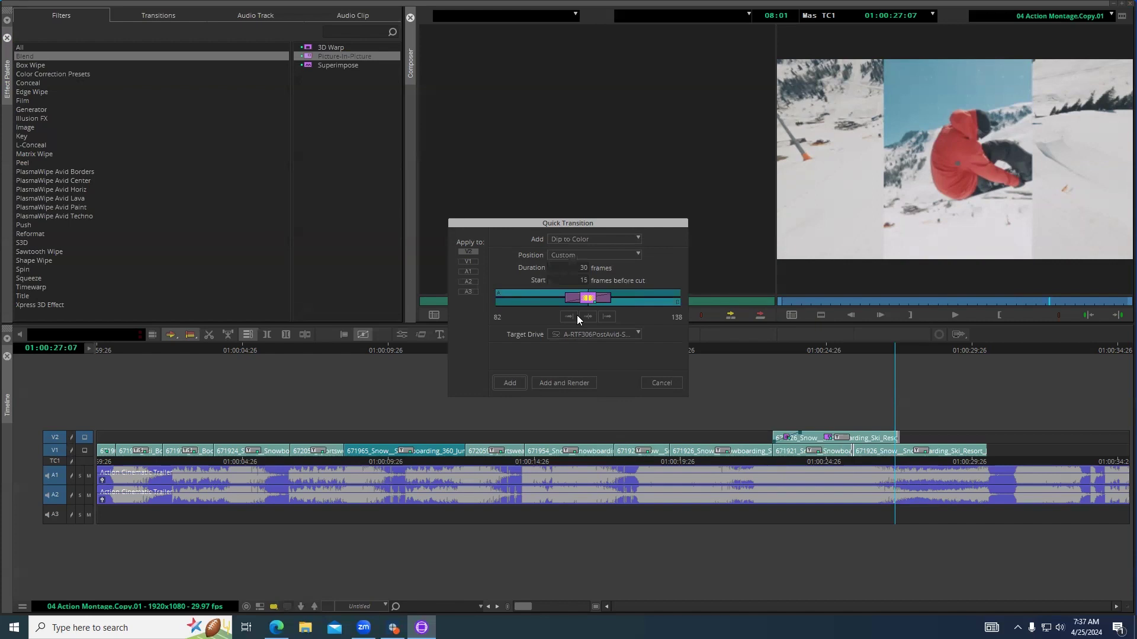
click(582, 241)
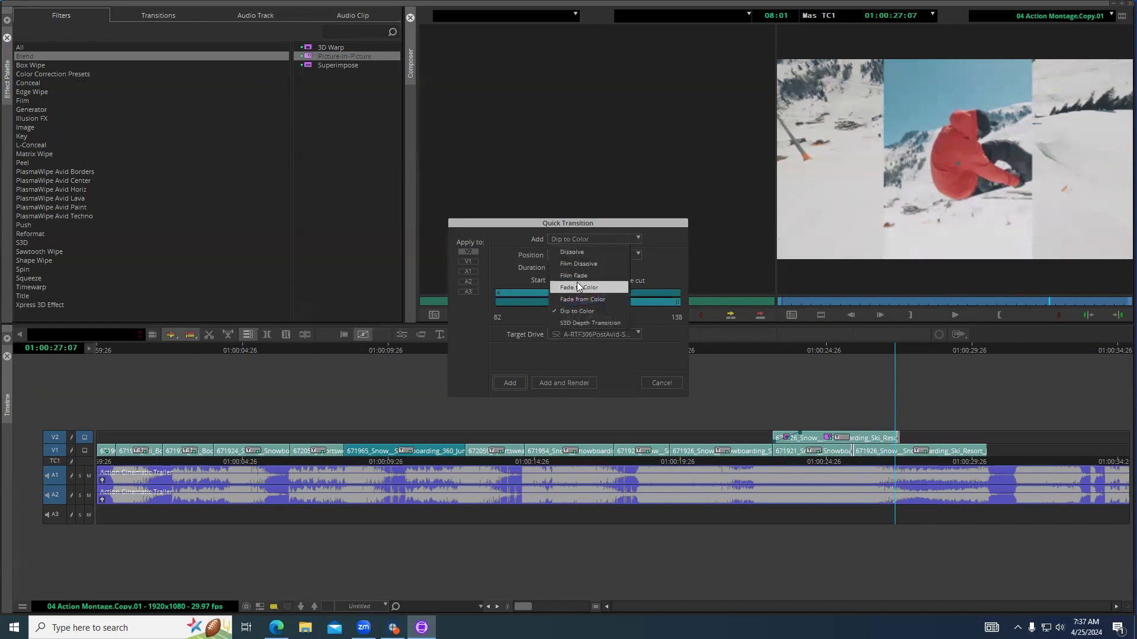
click(577, 288)
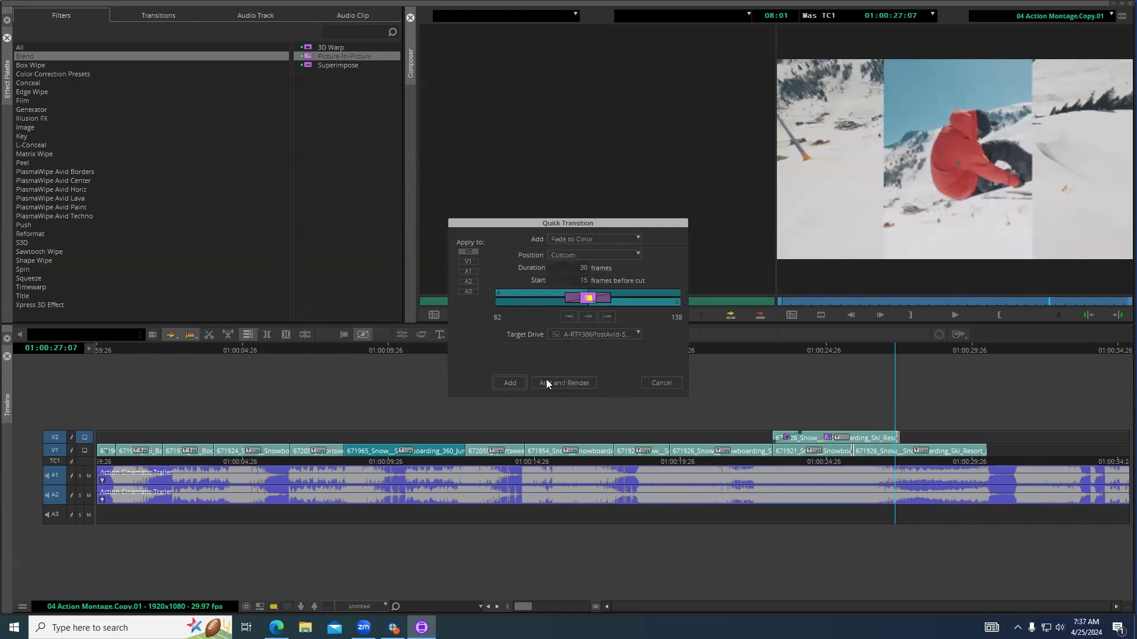
click(509, 383)
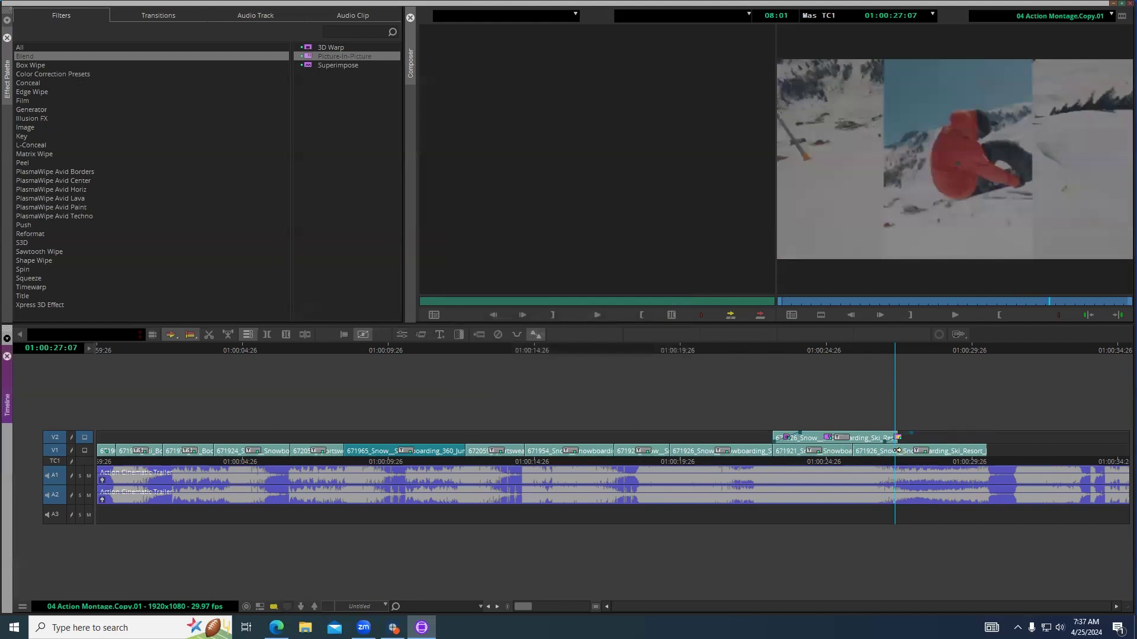
Extend the V1 clip beneath the overlay to the V2 clip's end, leaving a gap before the next V1 clip.
mouse_move(898, 449)
mouse_down()
mouse_move(888, 446)
mouse_move(961, 451)
mouse_move(898, 454)
mouse_up()
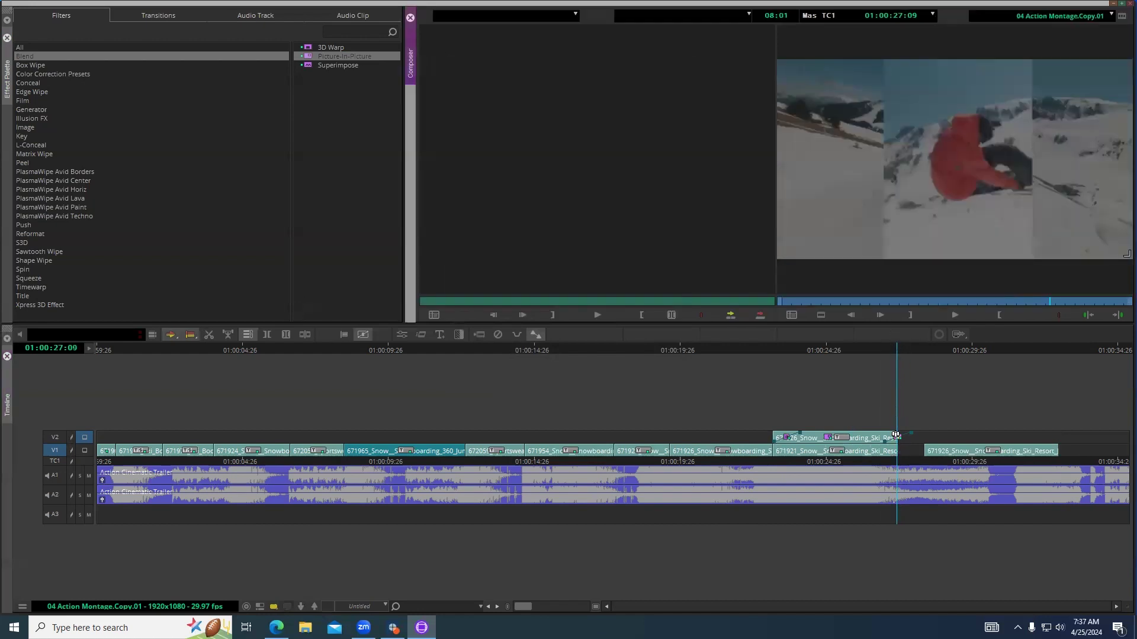
Change the Fade to Color transition's background color to white (#ffffff) in the Effect Editor.
click(401, 335)
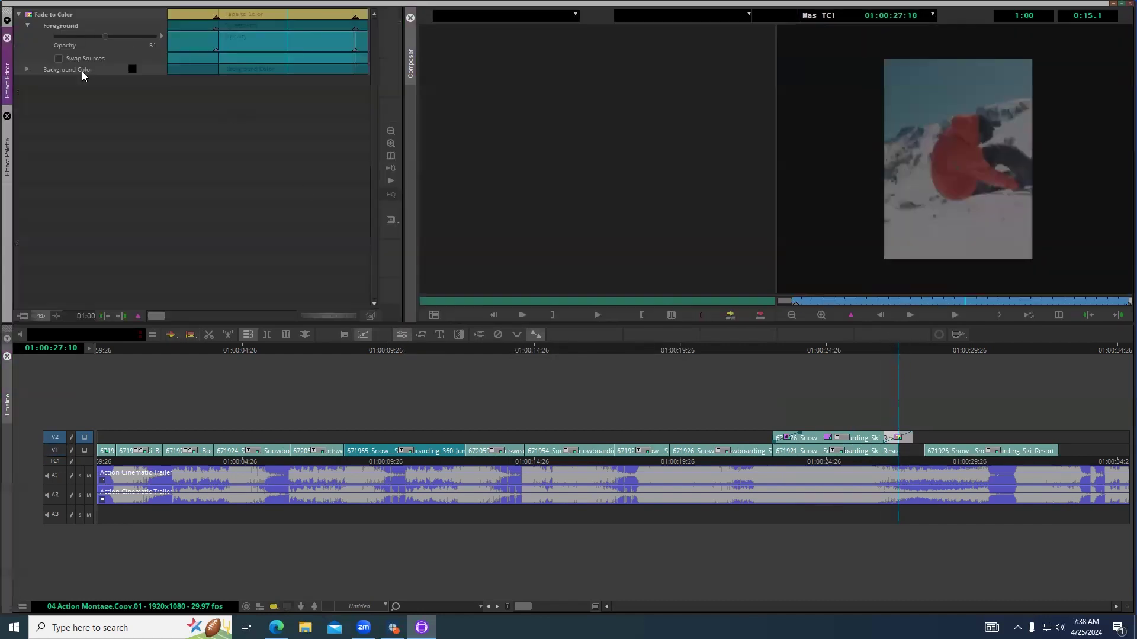
click(27, 69)
click(132, 69)
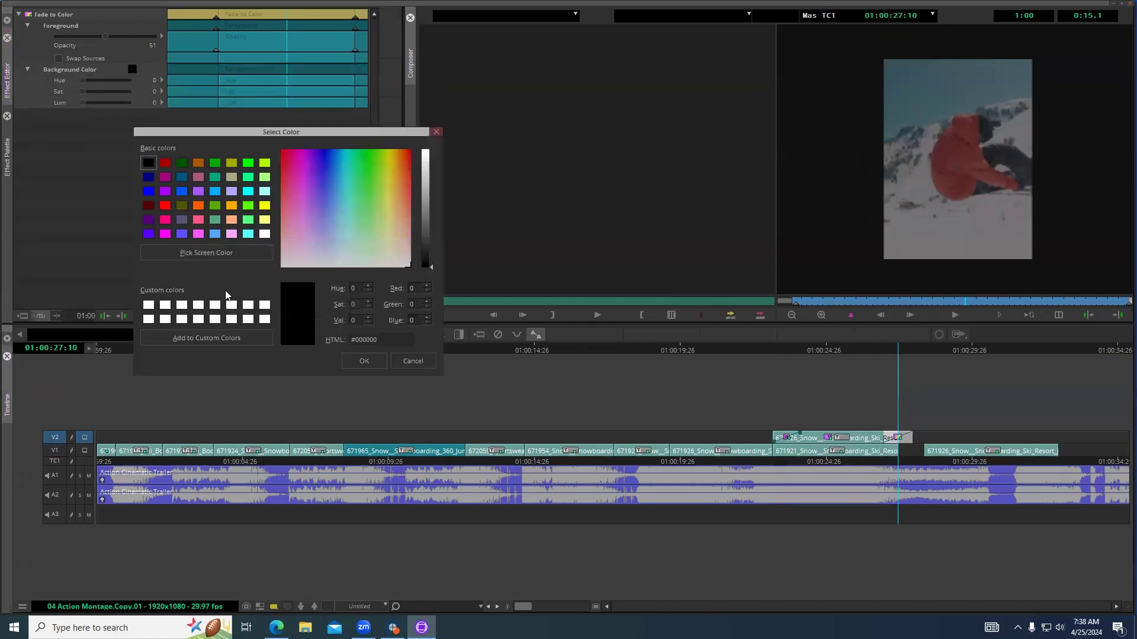
click(264, 235)
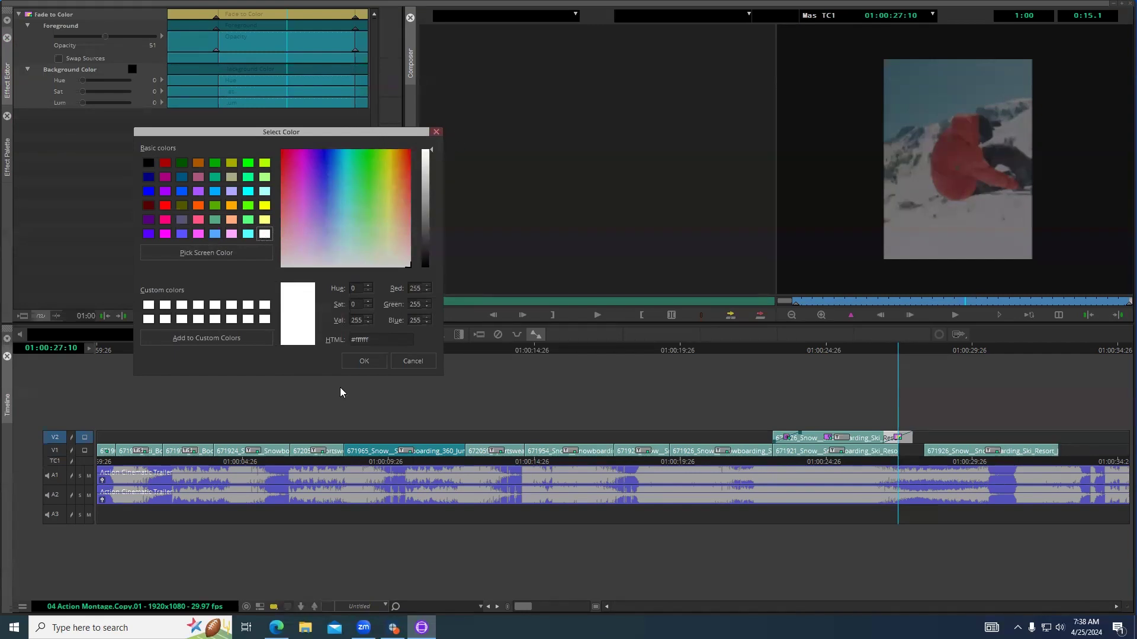
click(374, 358)
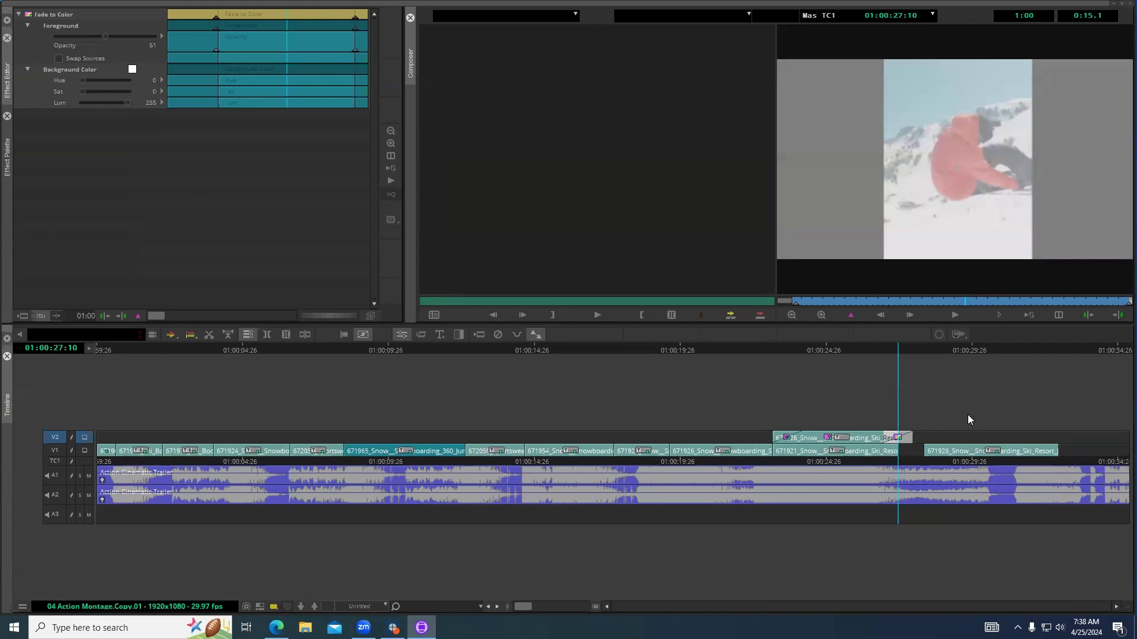
Replace the Fade to Color at the end of the V2 clip with a Dip to Color transition.
click(897, 439)
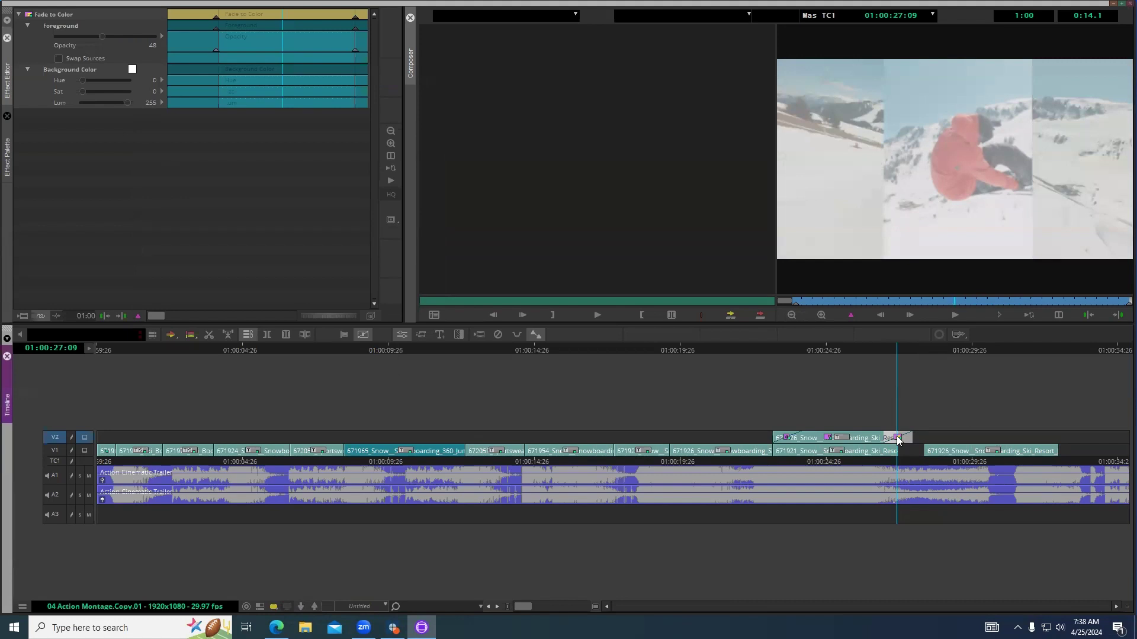
key(backslash)
click(598, 240)
click(585, 310)
click(508, 384)
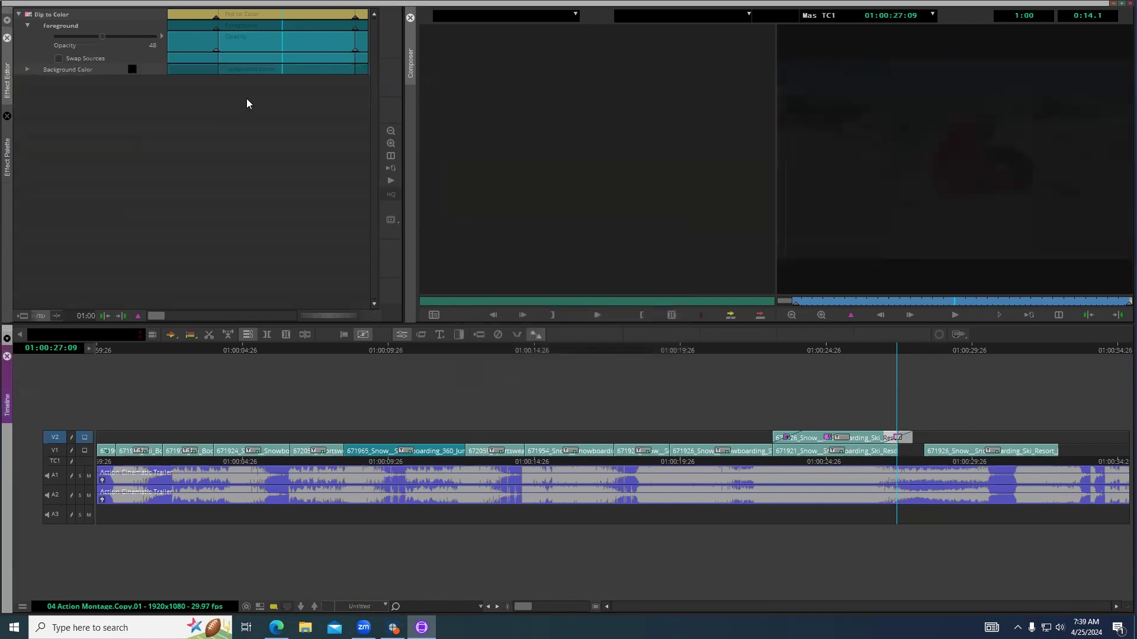
Set the Dip to Color transition's background color to white (#ffffff).
click(132, 69)
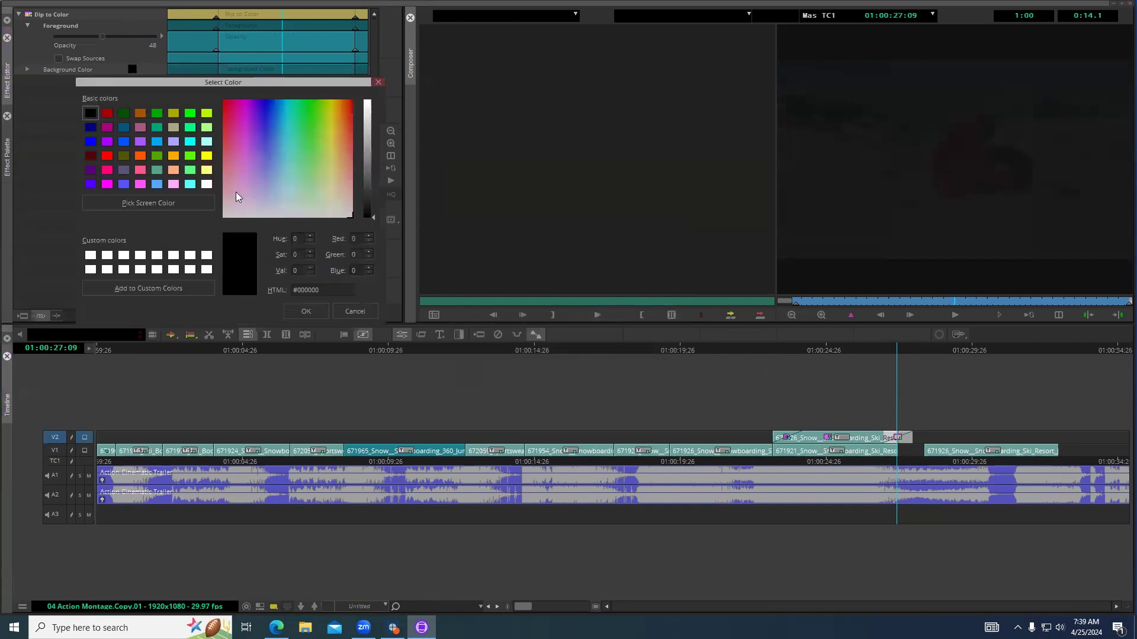
click(206, 185)
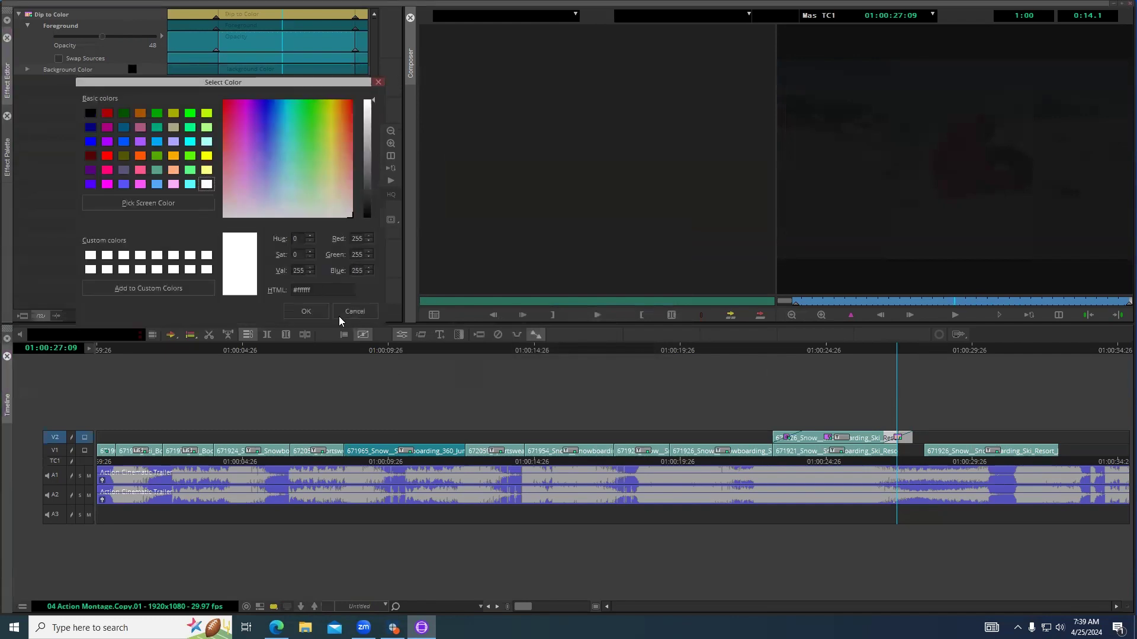
click(307, 312)
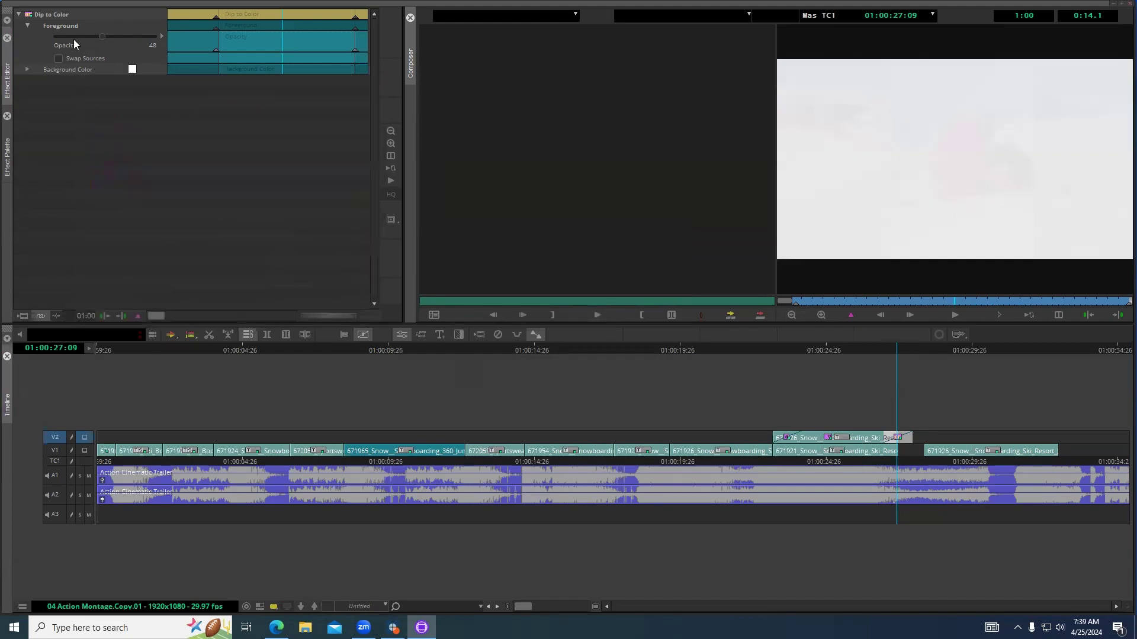
Play back the montage through the picture-in-picture overlay and its start and end transitions, adjusting the system volume.
click(857, 349)
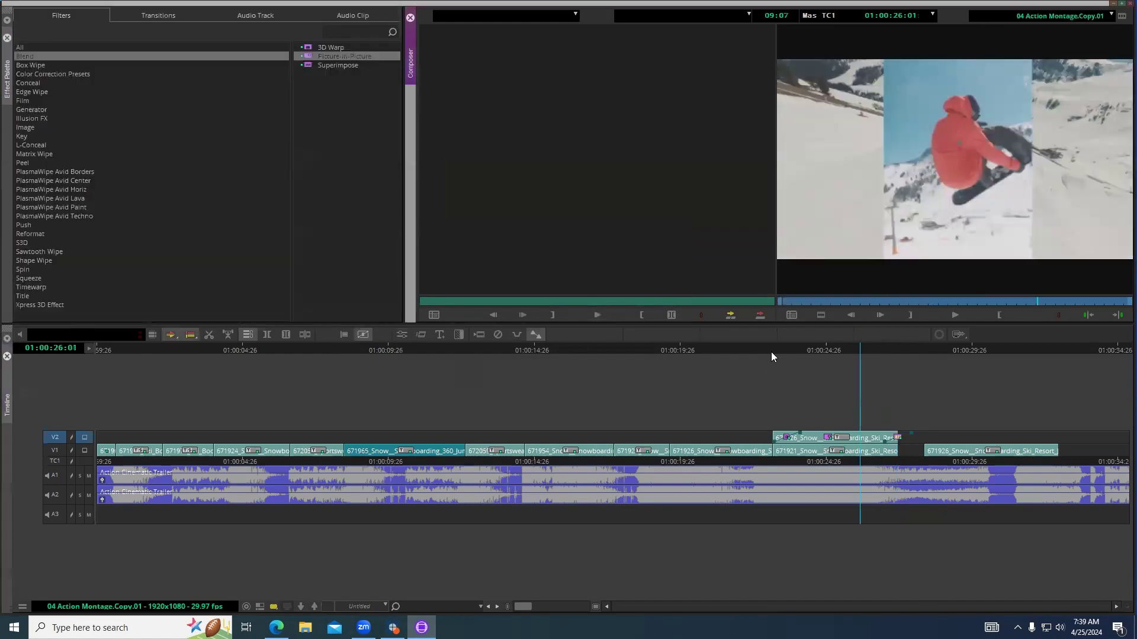
click(777, 350)
drag(778, 352, 769, 352)
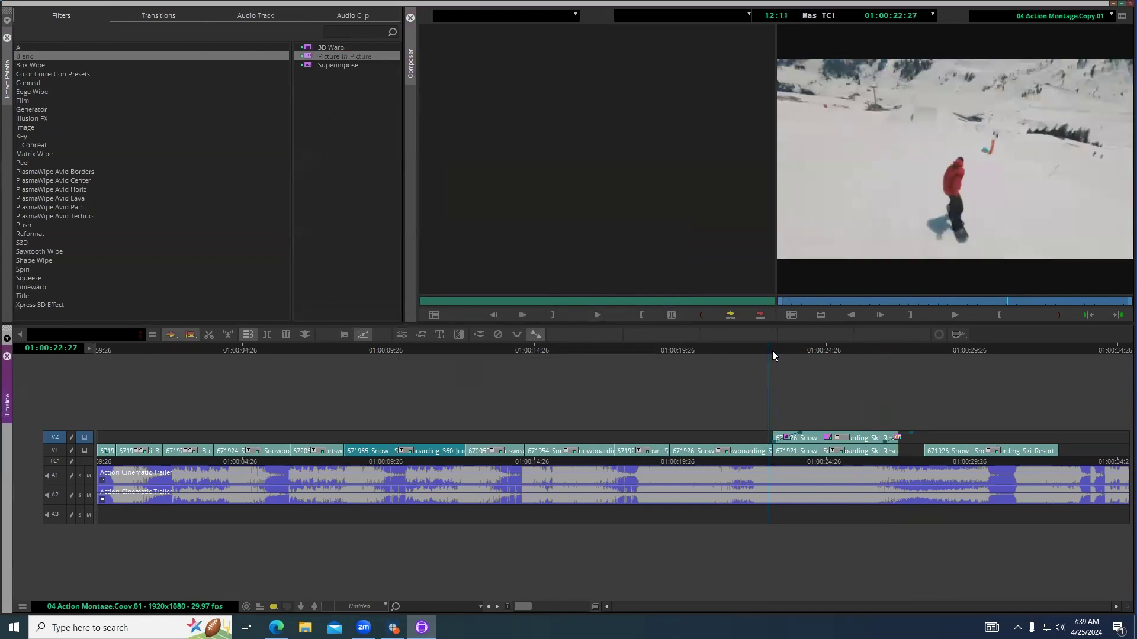
key(space)
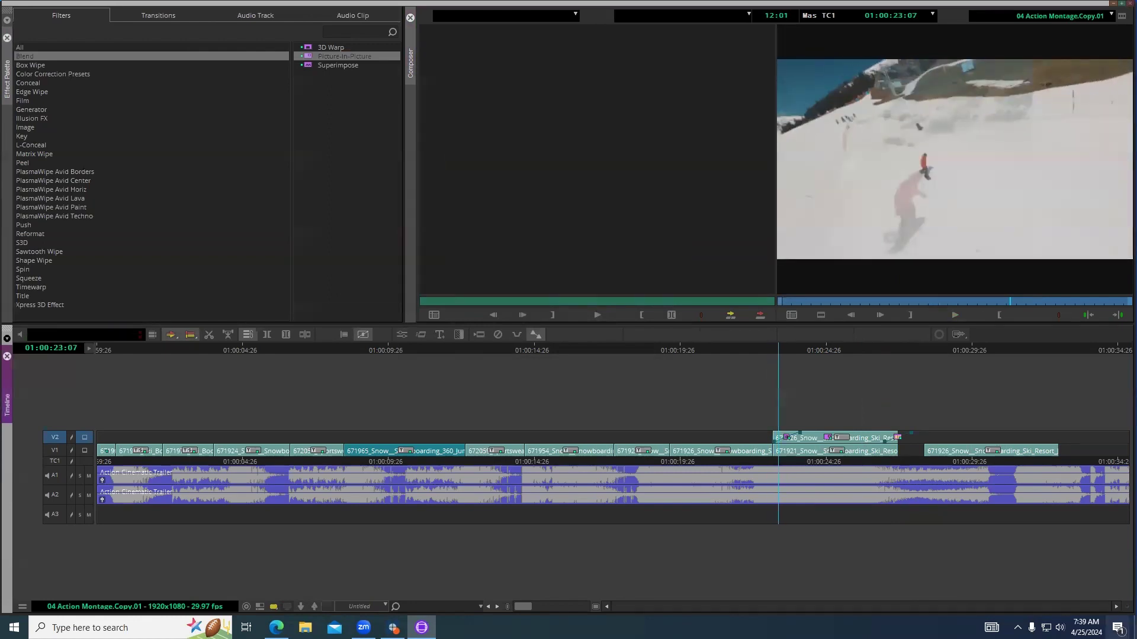
click(1060, 628)
drag(1034, 599, 984, 604)
click(758, 521)
click(764, 353)
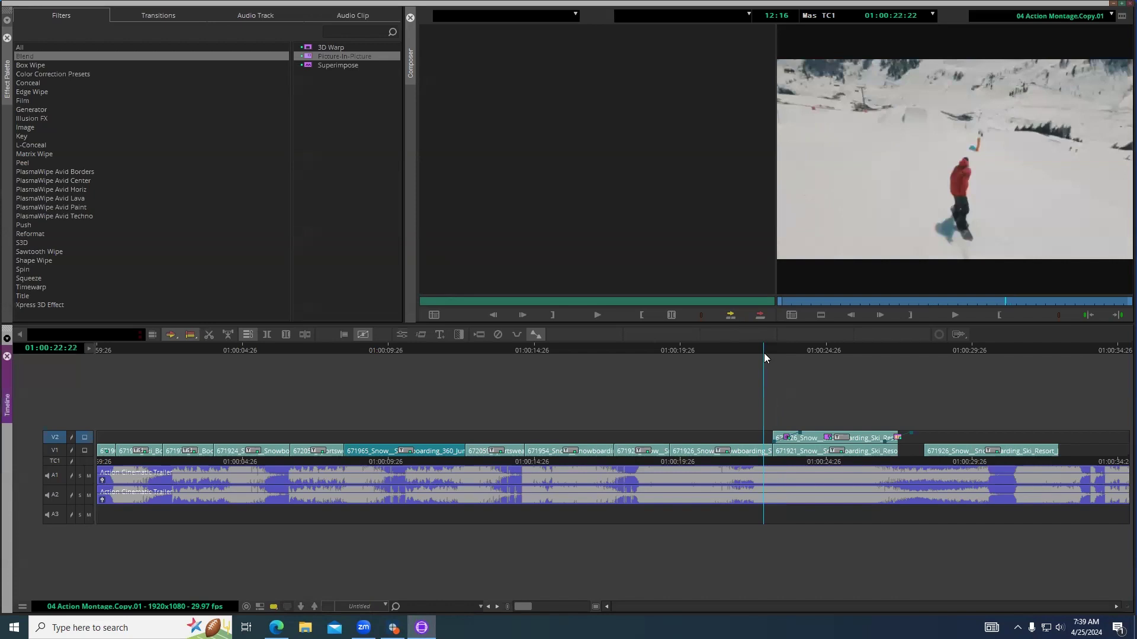
key(space)
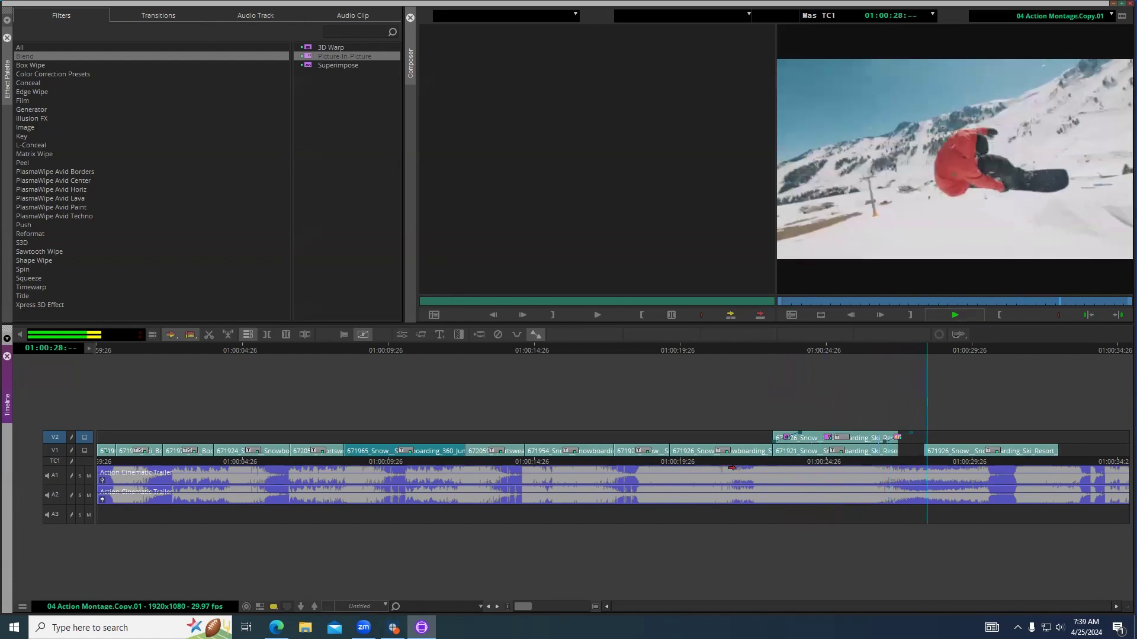
key(space)
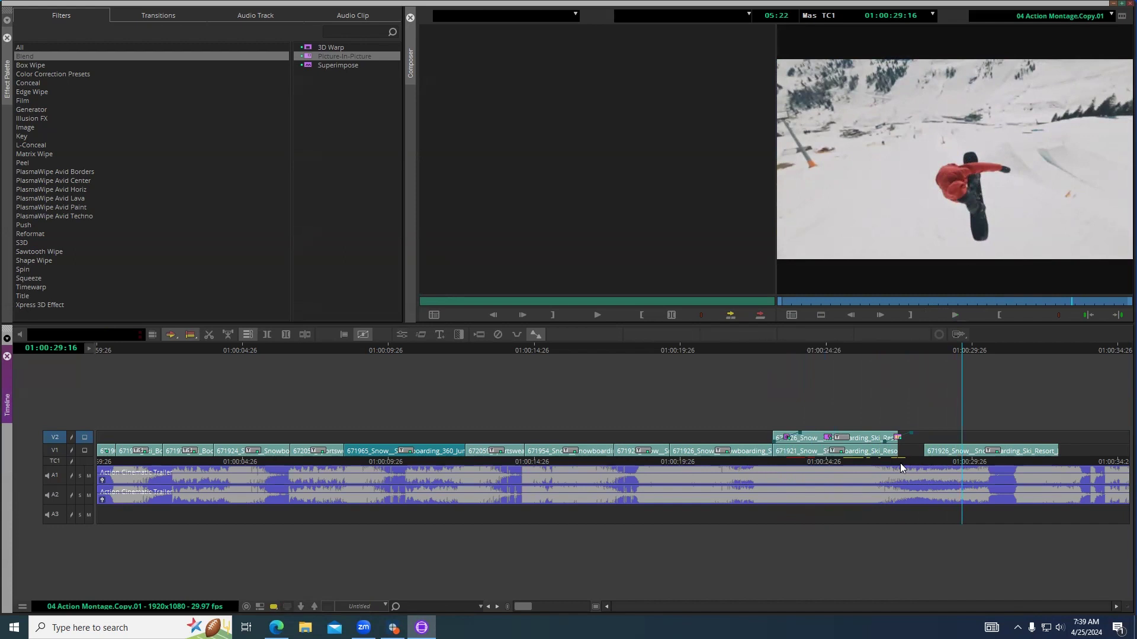
Try Draft Quality as the timeline's video quality mode over the overlay and return to Best Performance.
click(822, 349)
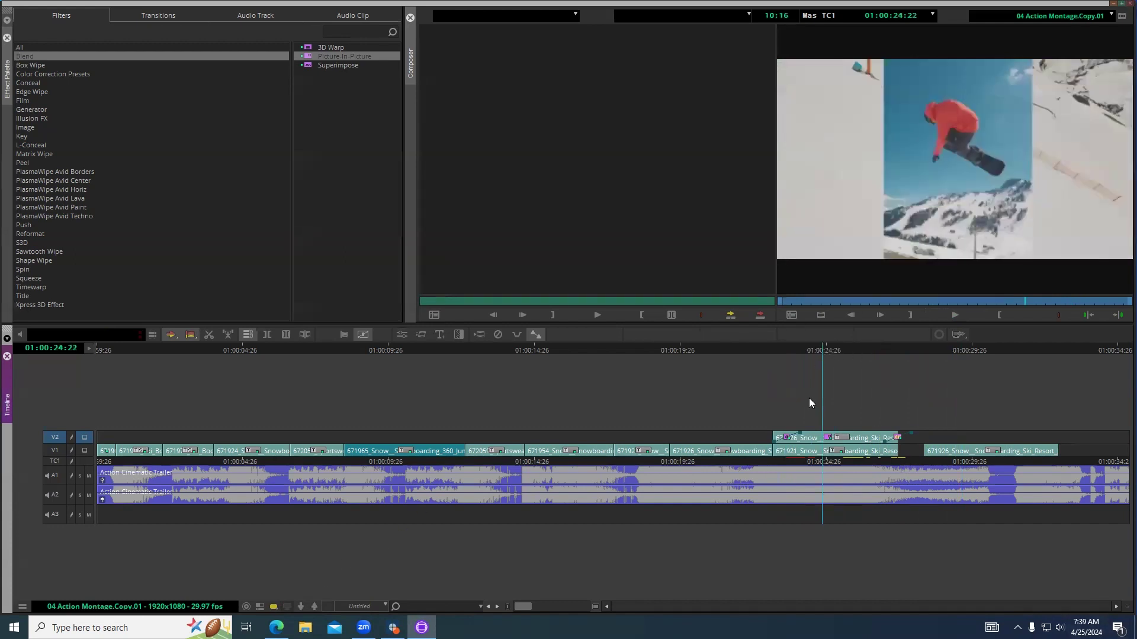
click(274, 606)
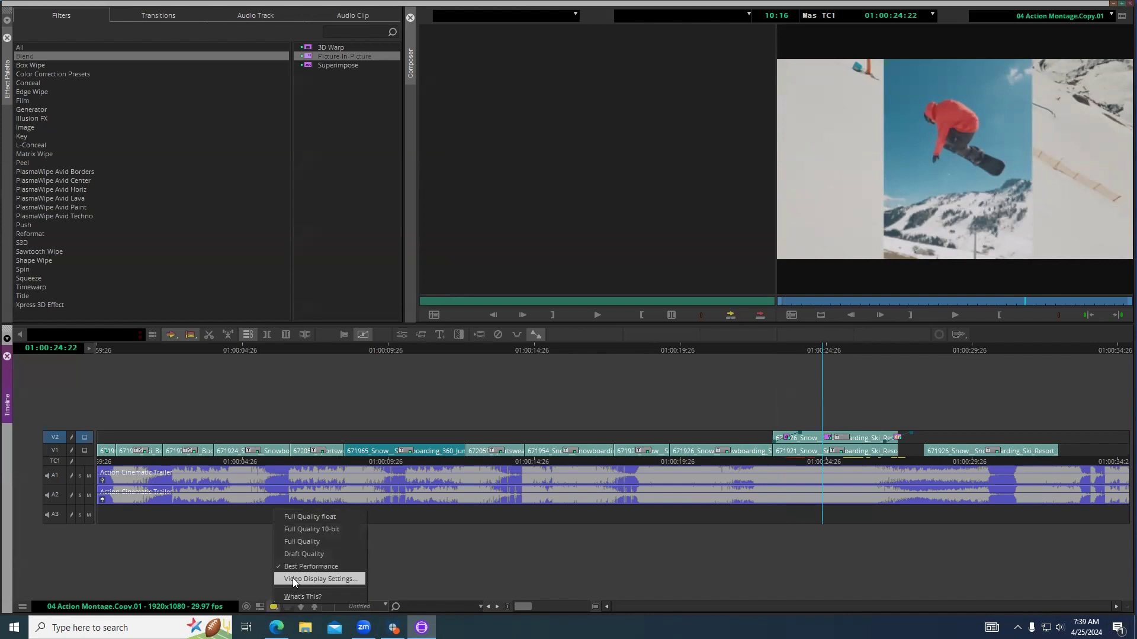
click(298, 555)
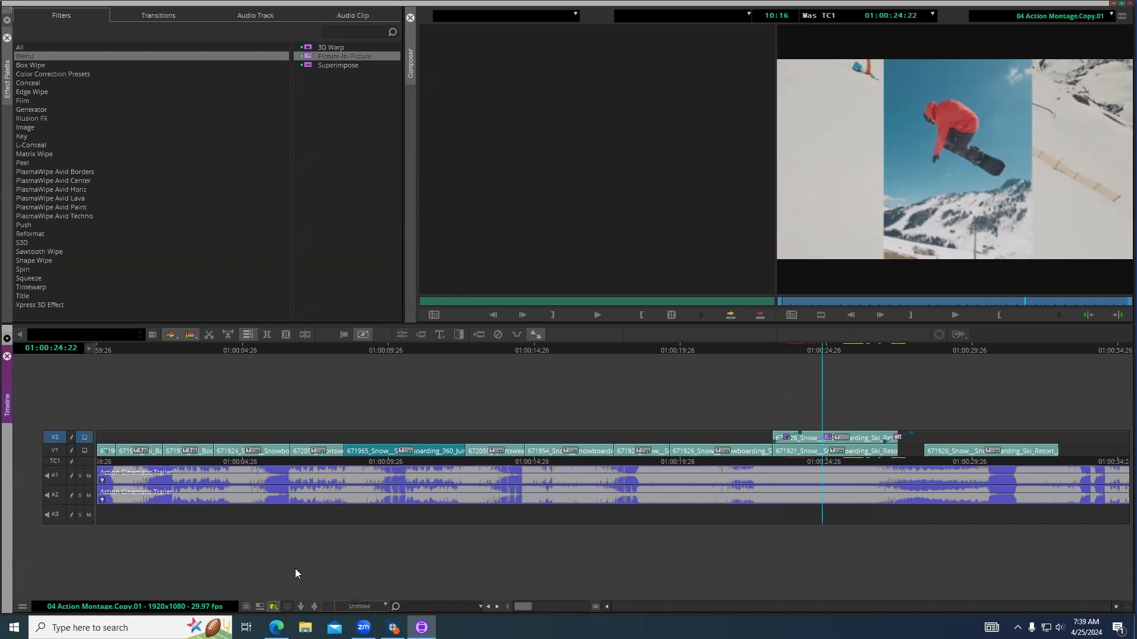
click(274, 607)
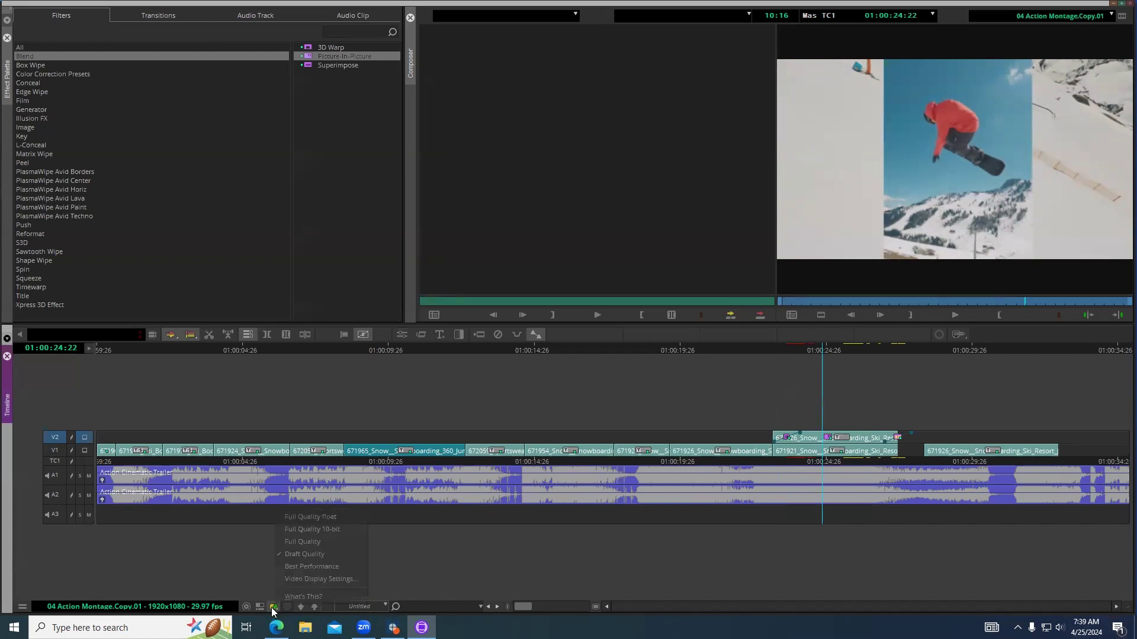
click(302, 565)
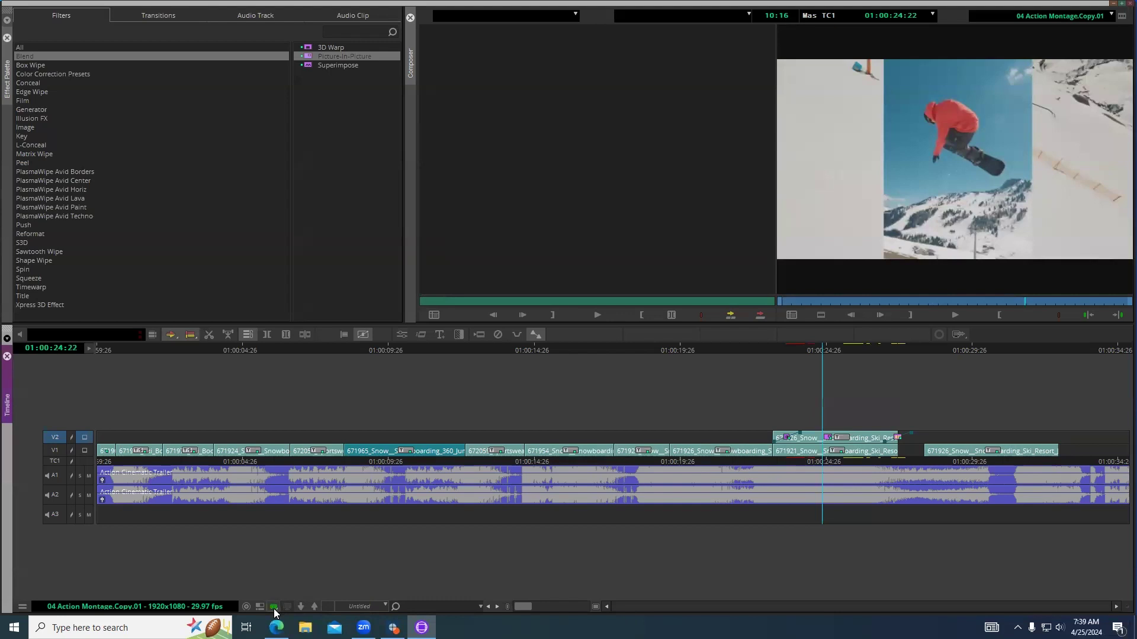
click(274, 607)
click(302, 563)
Toggle Dual Copy Engine in the Video Display Settings and apply the settings.
click(275, 607)
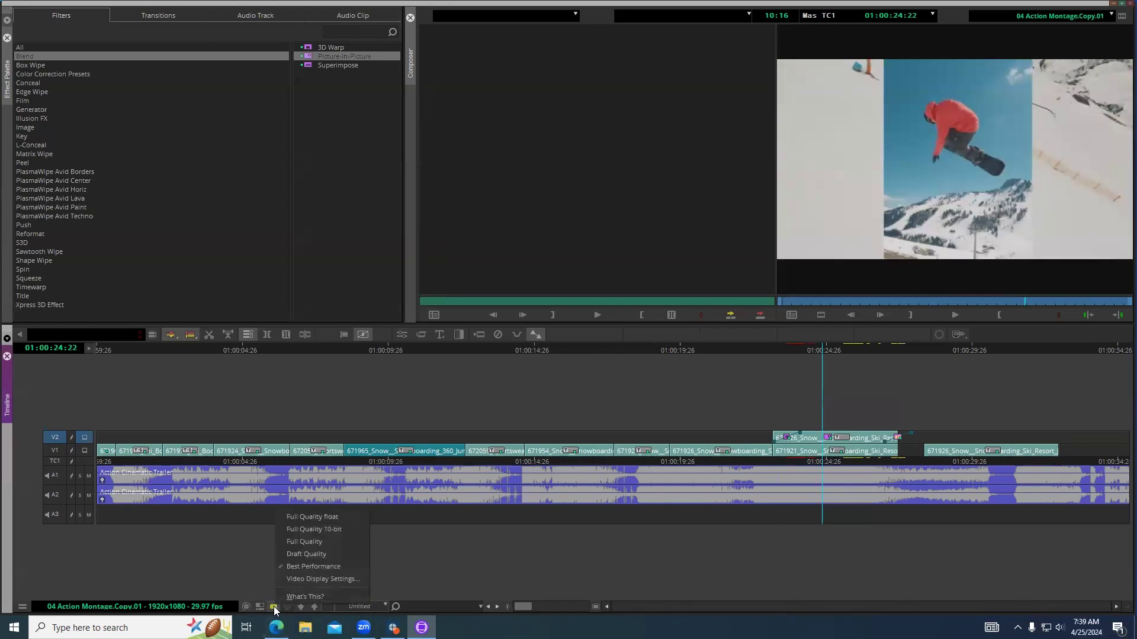
click(302, 579)
click(480, 327)
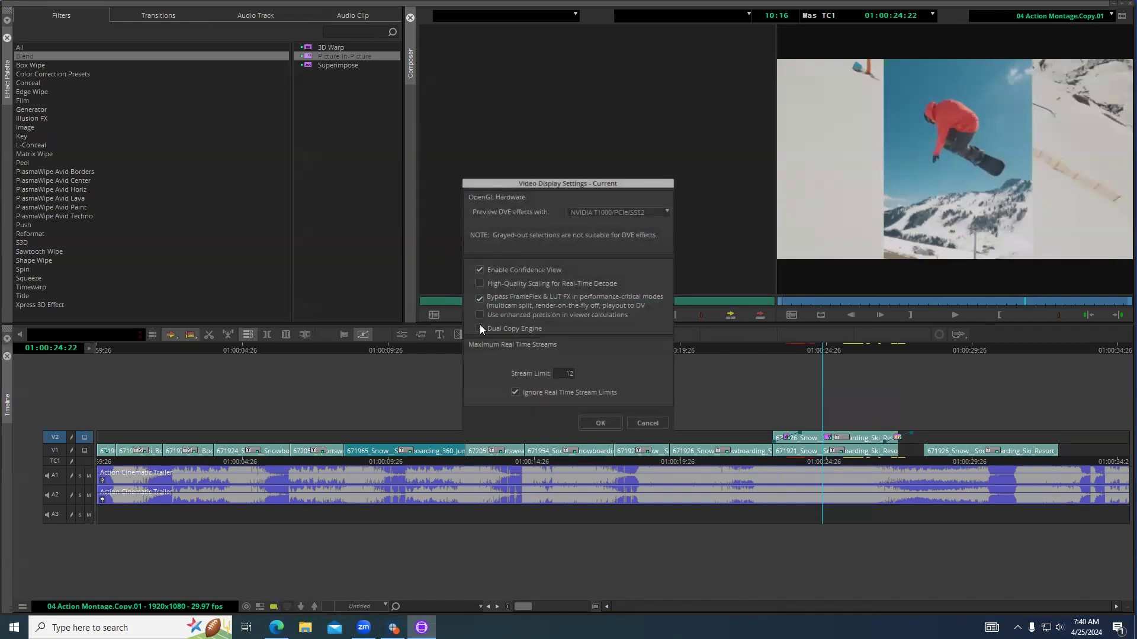
click(600, 422)
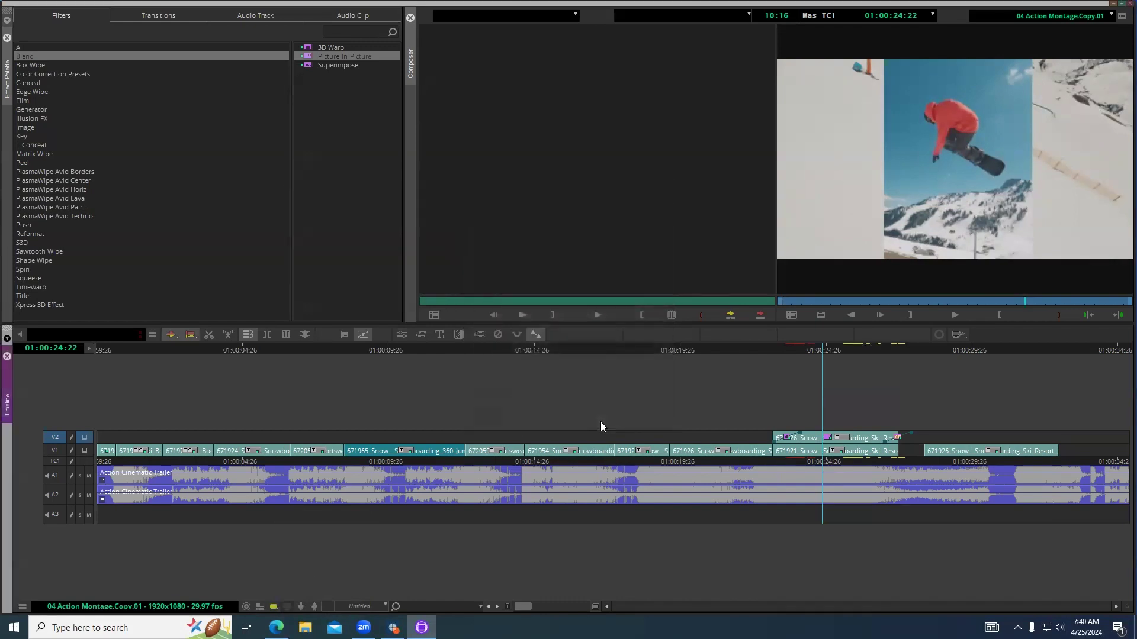
Extend the V2 overlay clip and the V1 clip beneath it to 01:00:28:07, where the next V1 clip starts.
drag(826, 348, 763, 345)
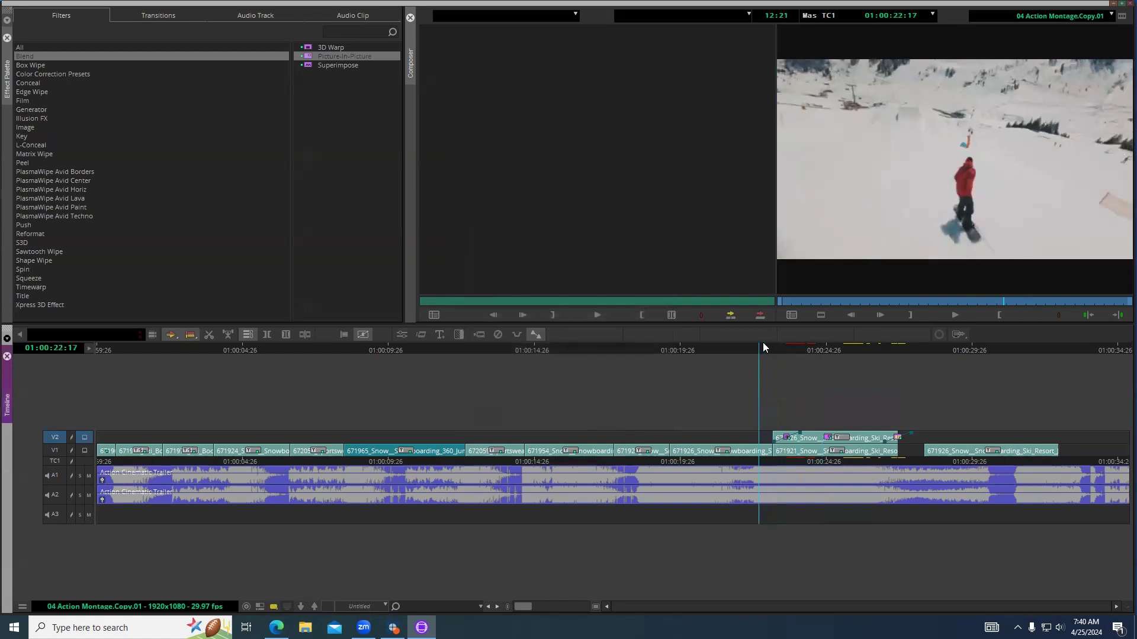
key(space)
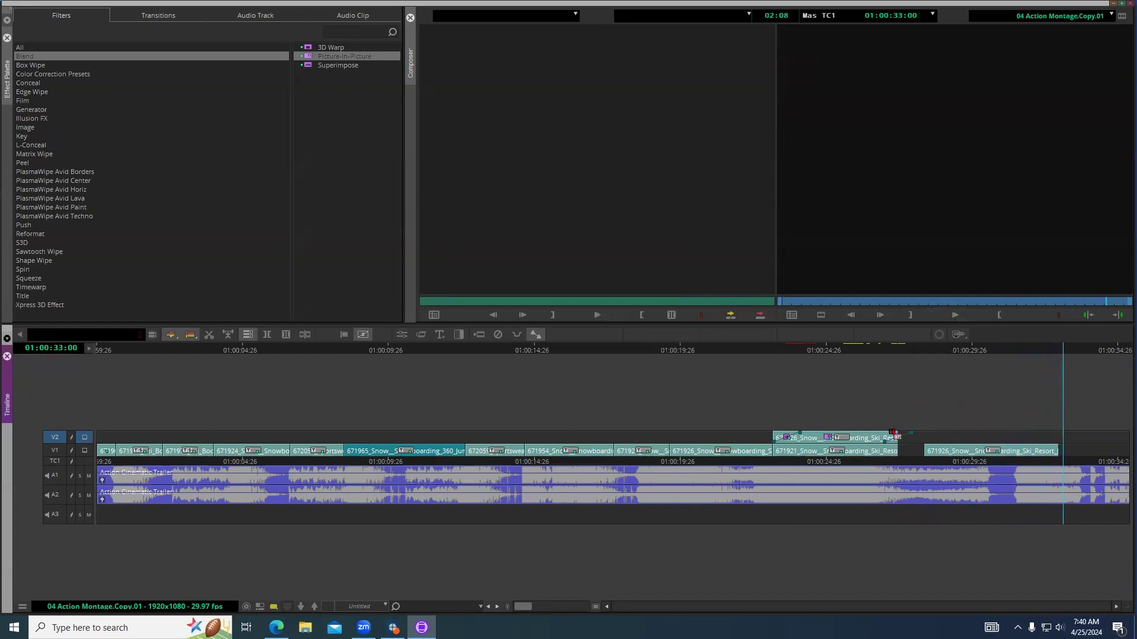
drag(893, 434, 924, 437)
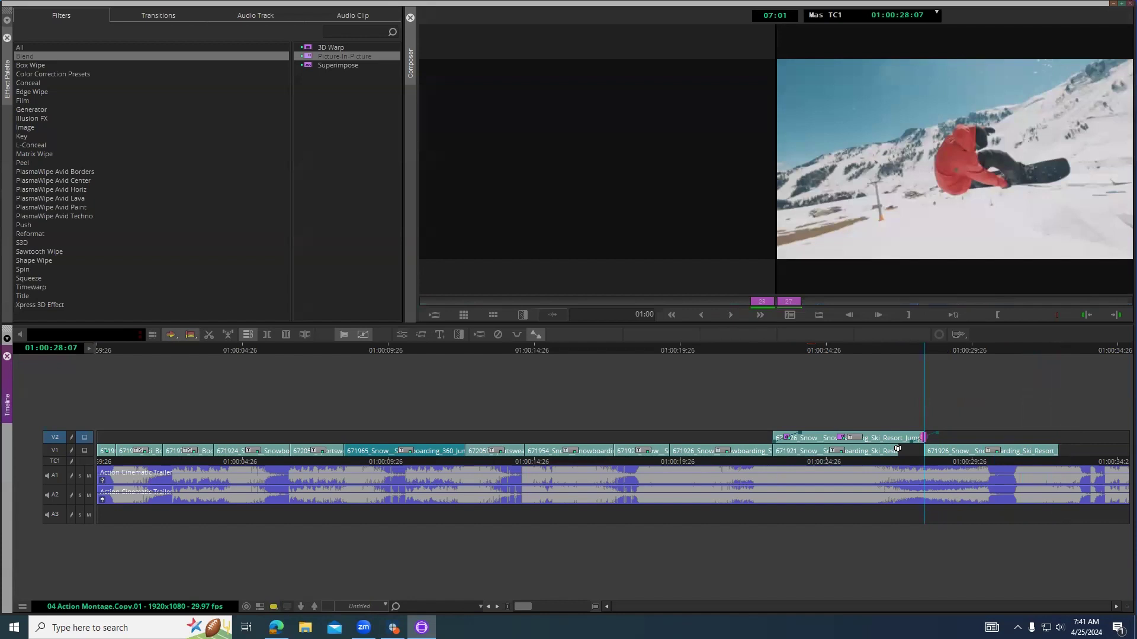
click(897, 451)
click(921, 450)
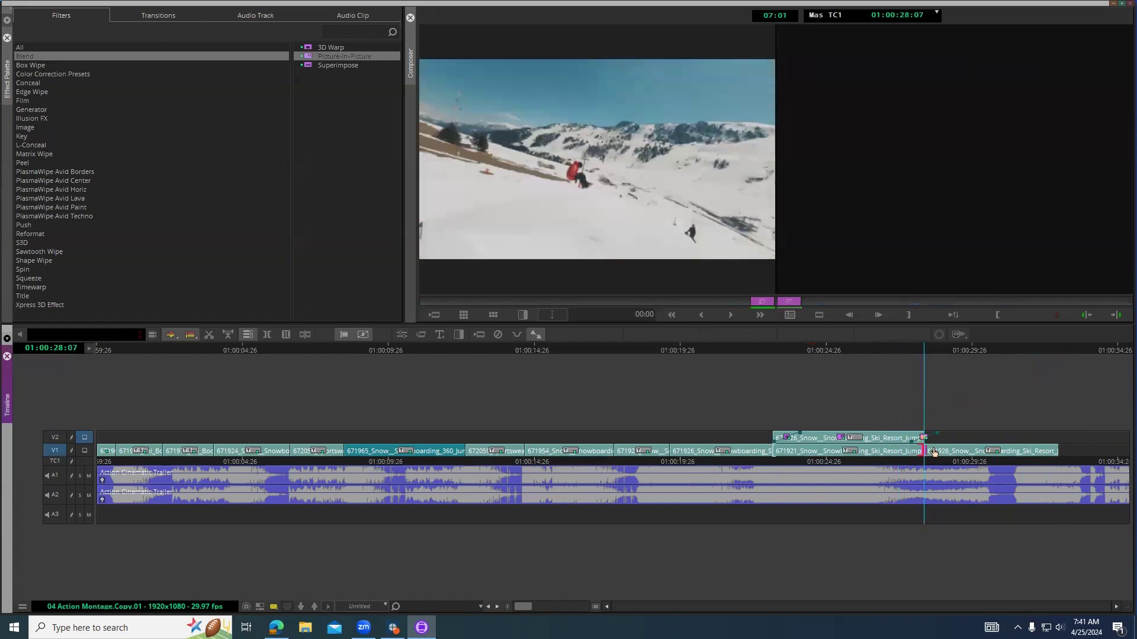
Play back the extended overlay's end from about 01:00:26:23 into the following V1 clip.
drag(896, 348, 882, 350)
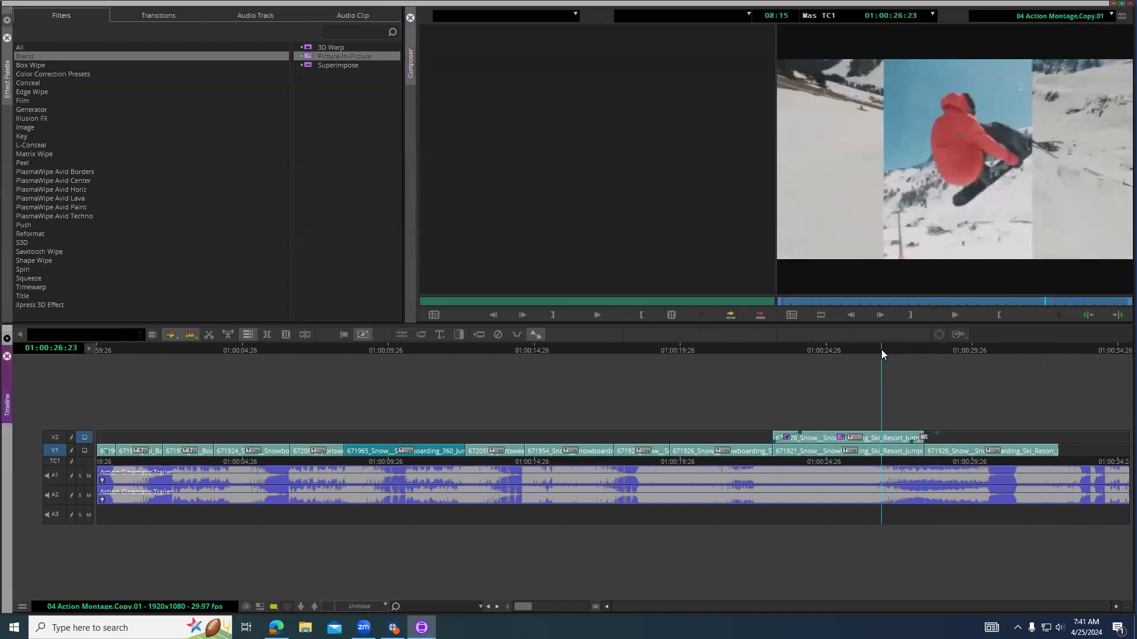
key(space)
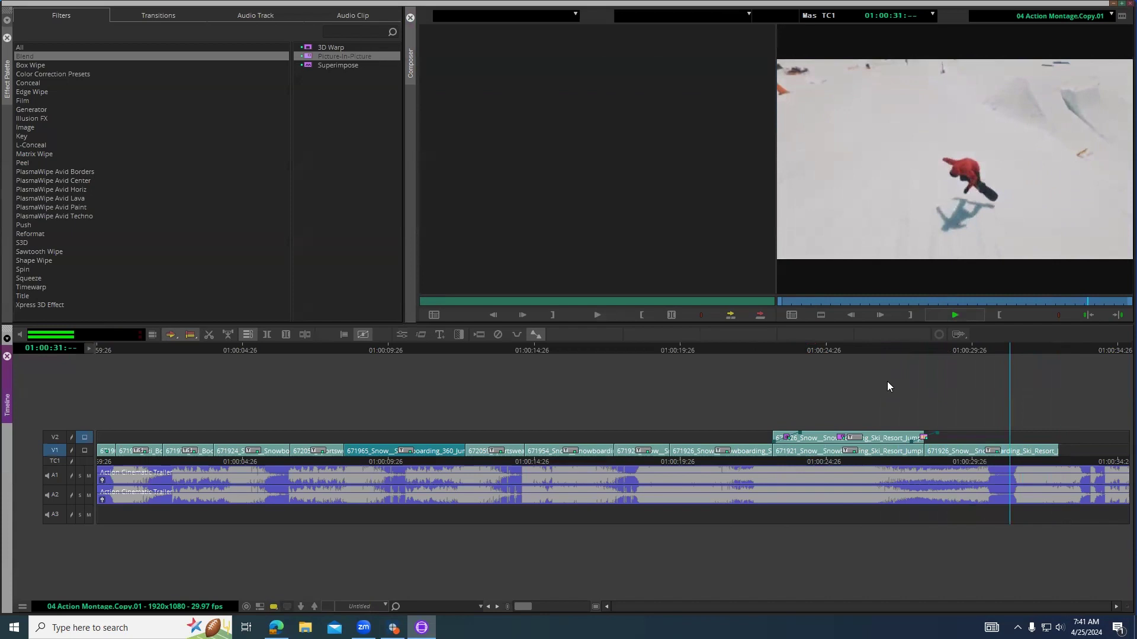
key(space)
key(space)
key(space)
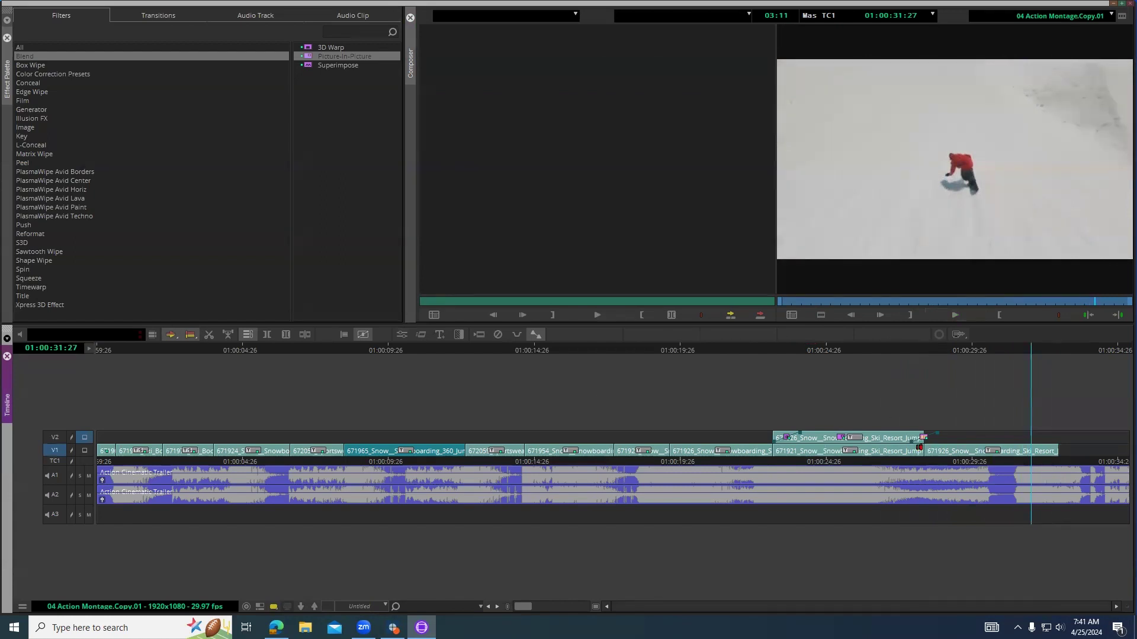
Trim the end of the V1 clip beneath the overlay back to 01:00:28:04 and play back the cut.
click(921, 451)
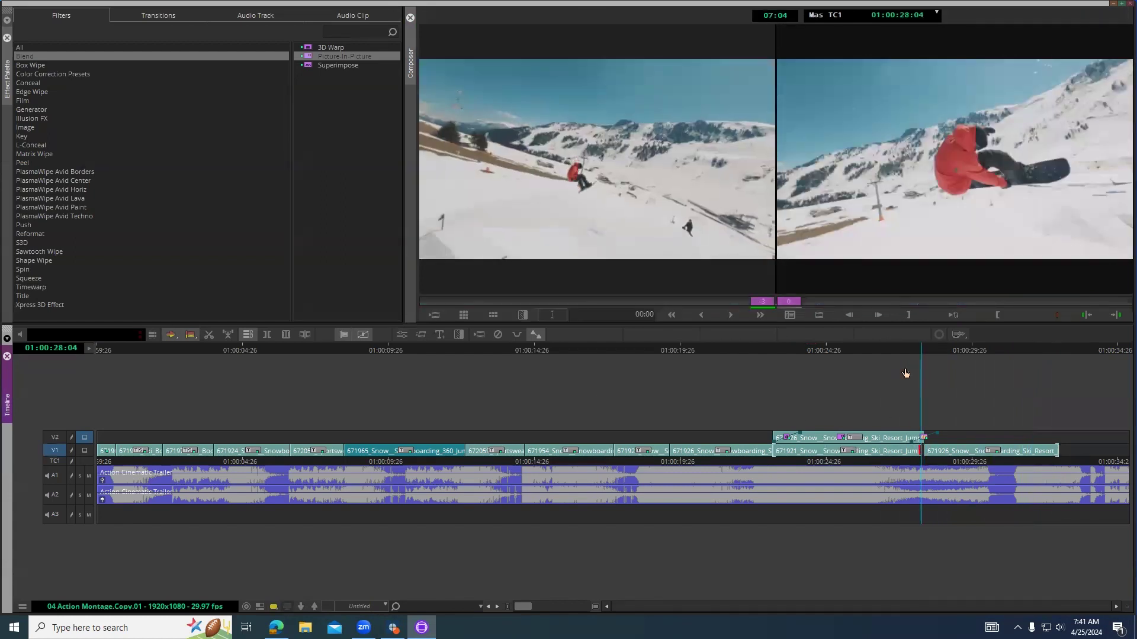
click(899, 351)
key(space)
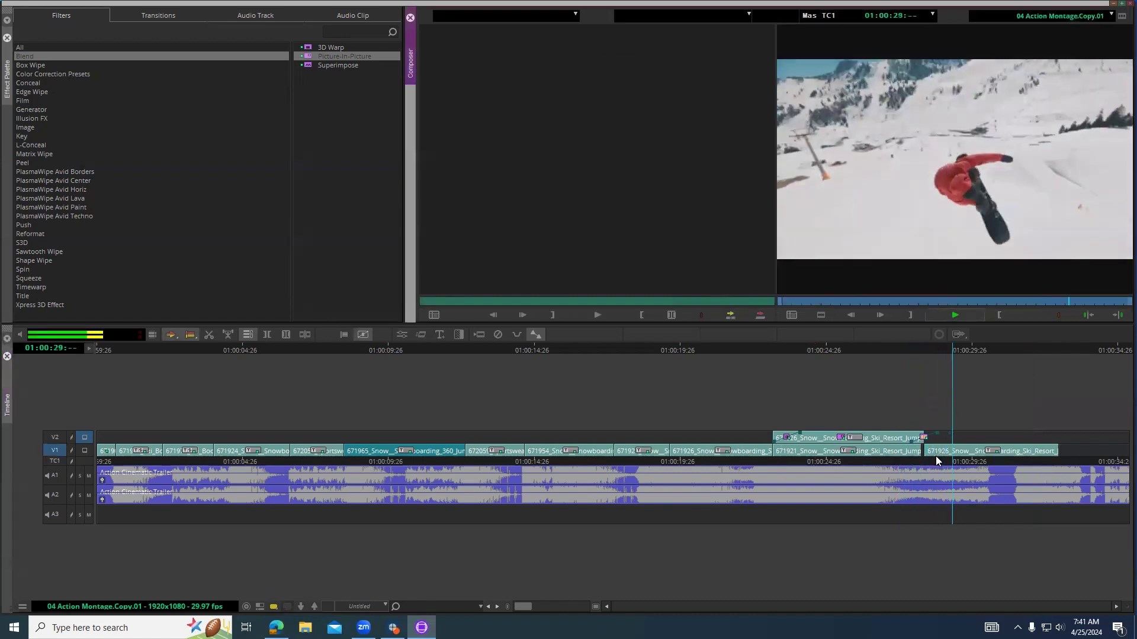
key(space)
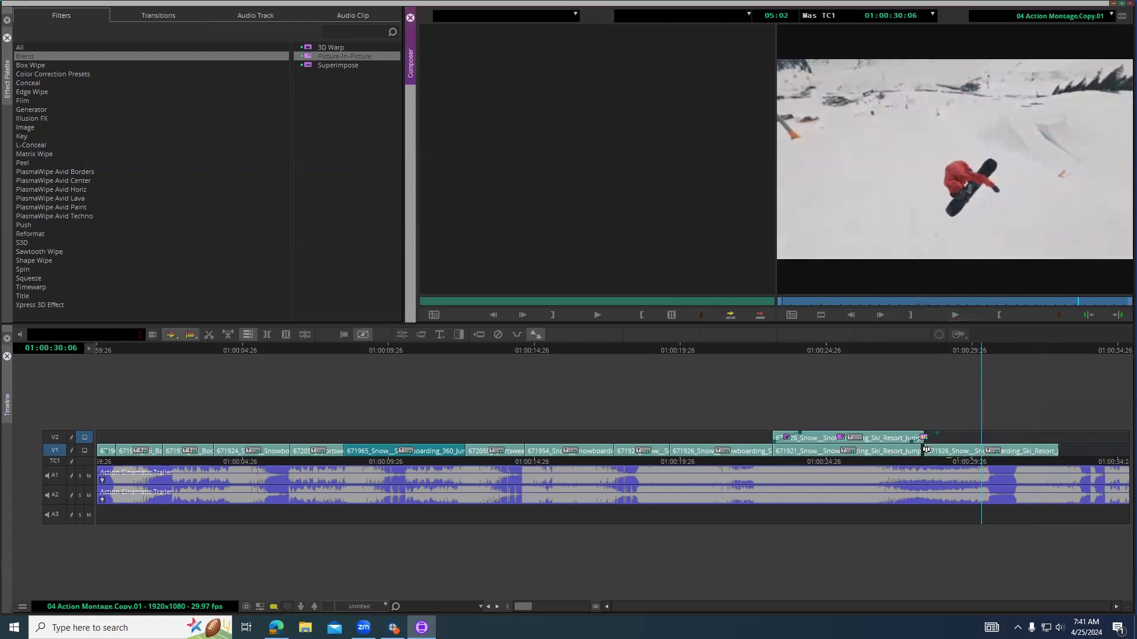
Trim the start of the last V1 clip to 01:00:28:12 and play back the transition across the gap.
click(929, 450)
key(period)
key(period)
key(period)
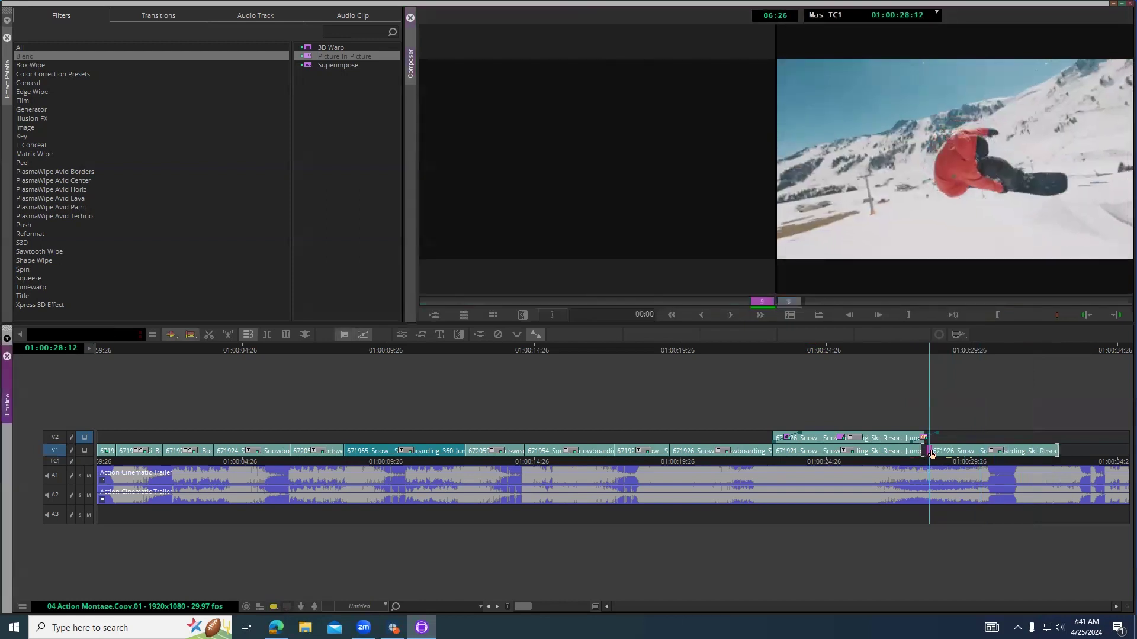
key(space)
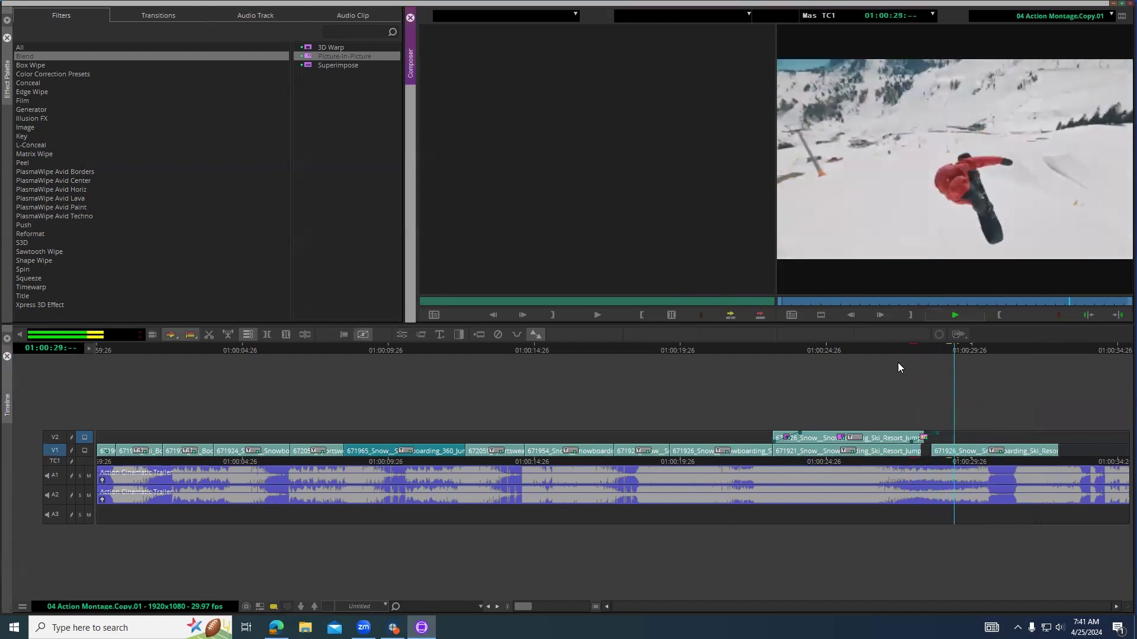
key(space)
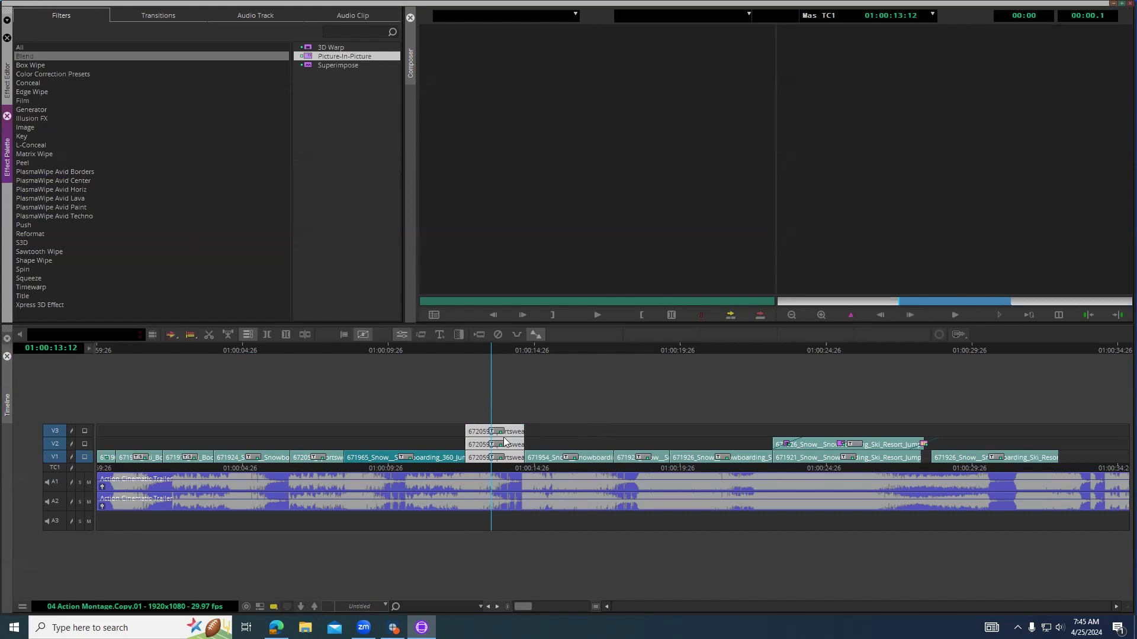
Apply Picture-In-Picture to the stacked sportswear clips on V2 and V3 and monitor V3 to check the composite.
click(477, 432)
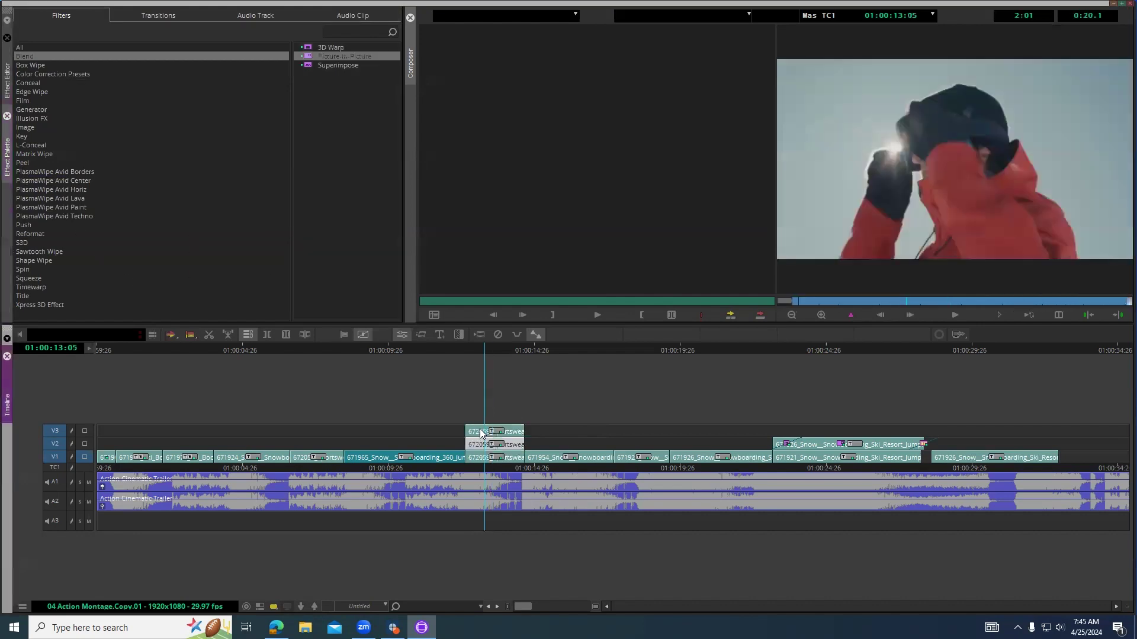
double_click(308, 56)
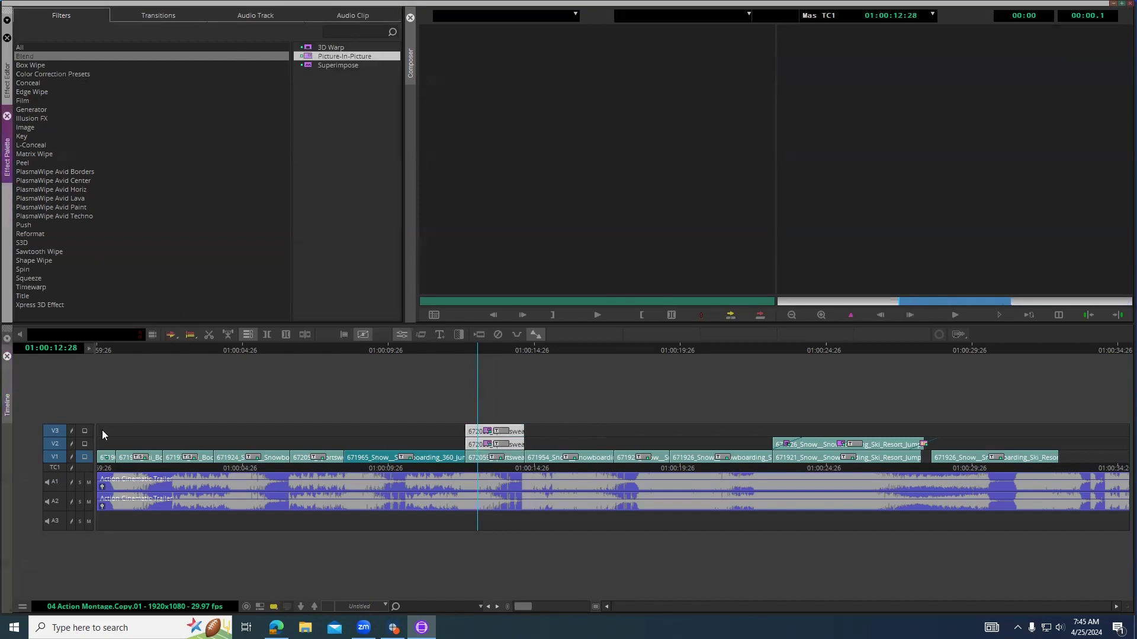
click(85, 444)
click(84, 432)
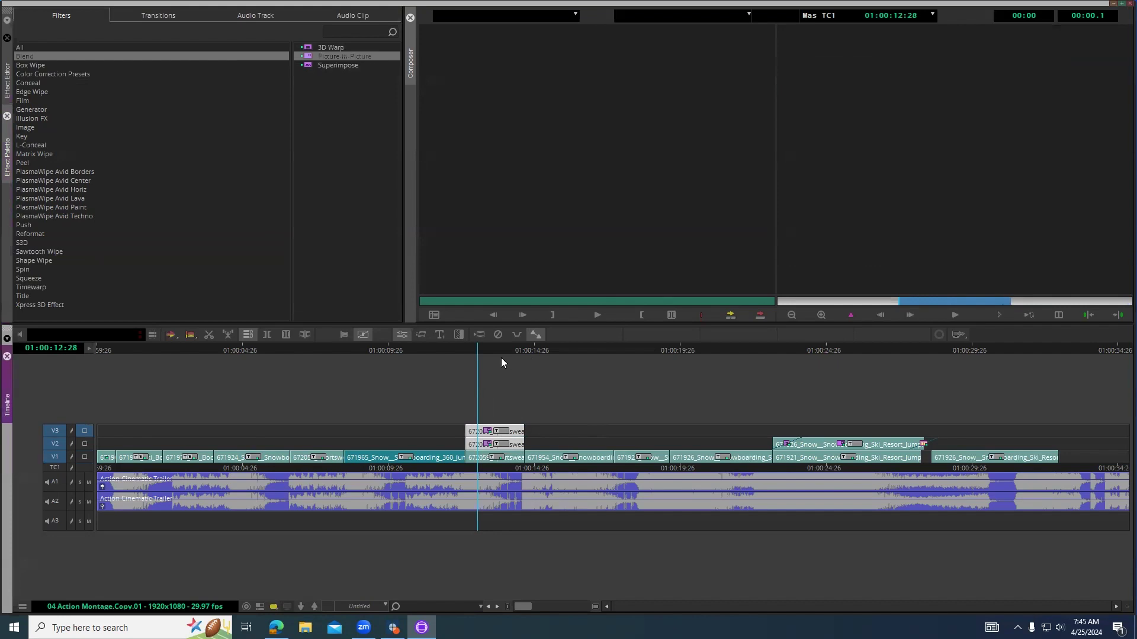
key(space)
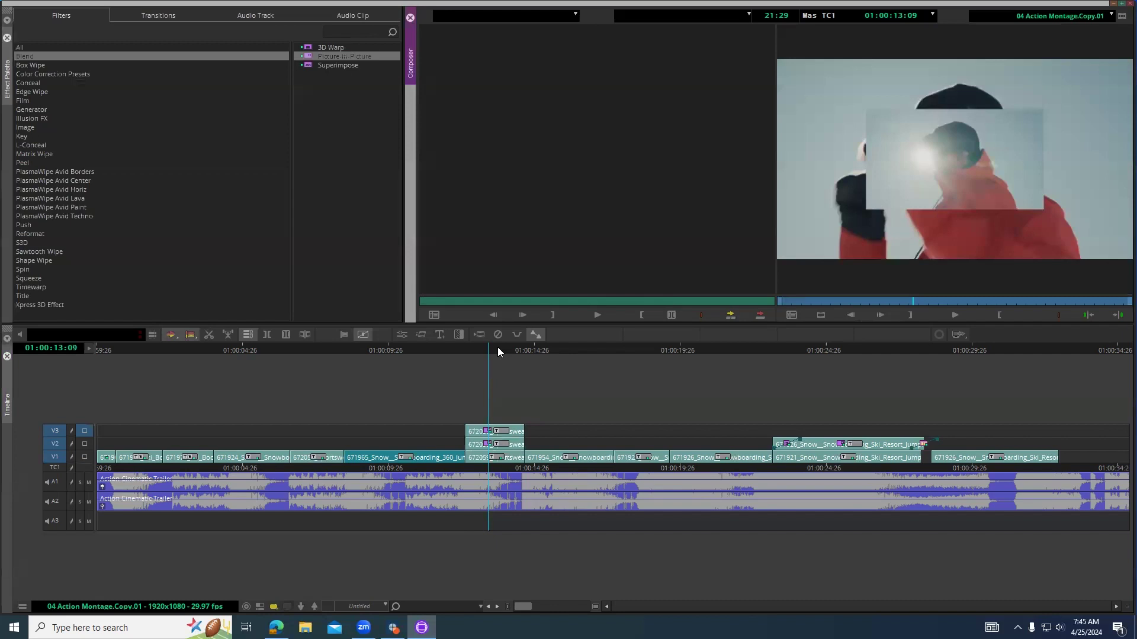
click(476, 445)
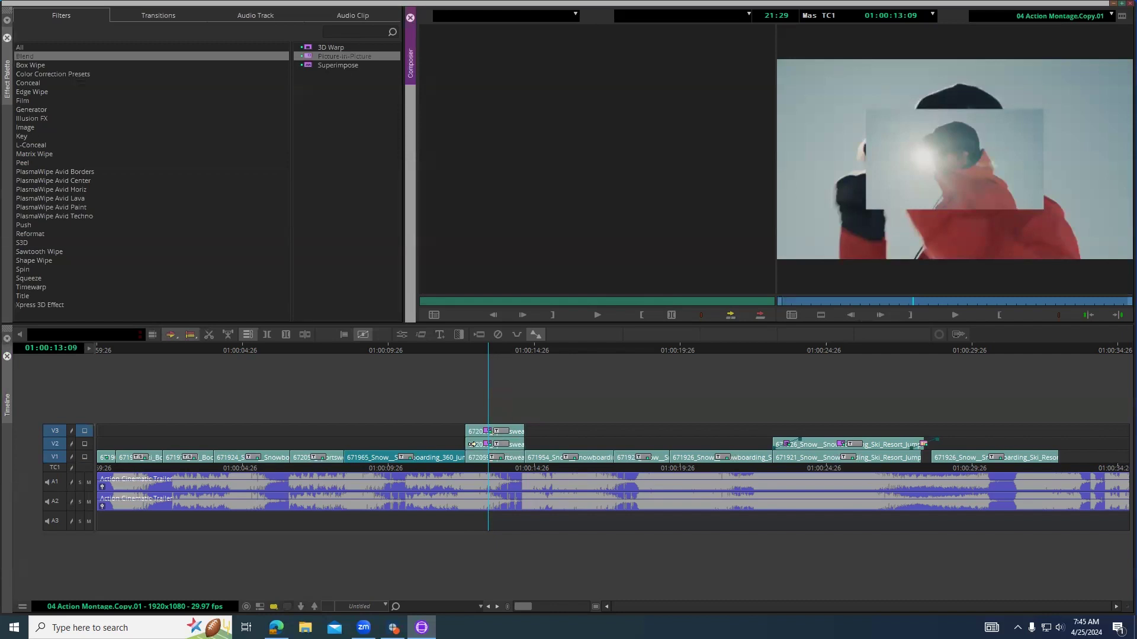
Monitor V2 and crop its sportswear Picture-In-Picture to 235 on the left and -166 on the right.
click(400, 335)
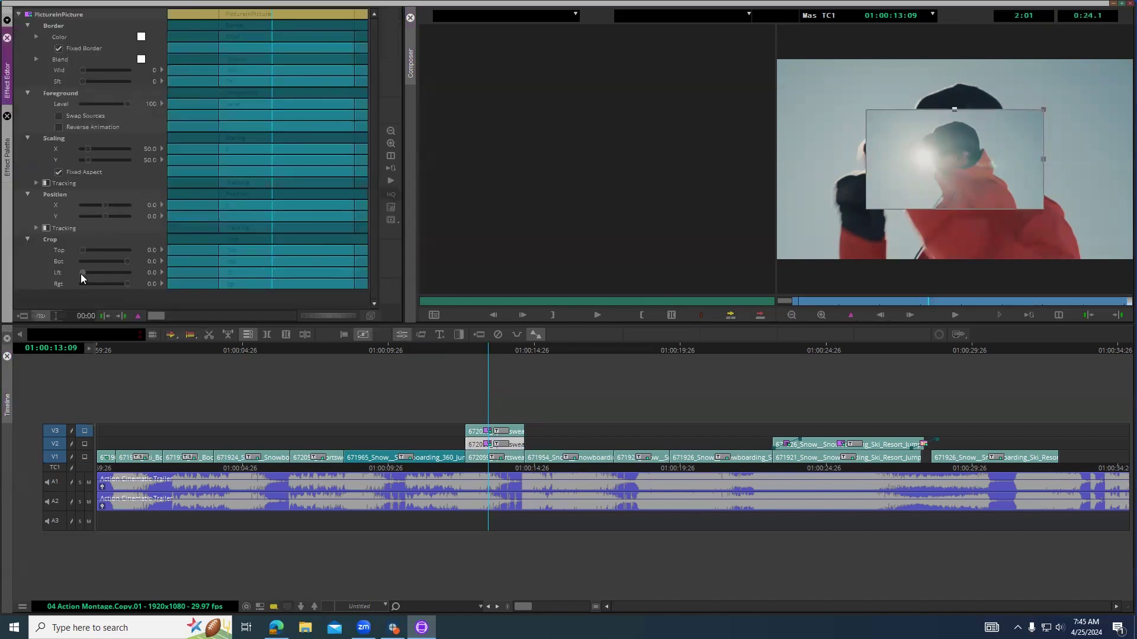
click(85, 444)
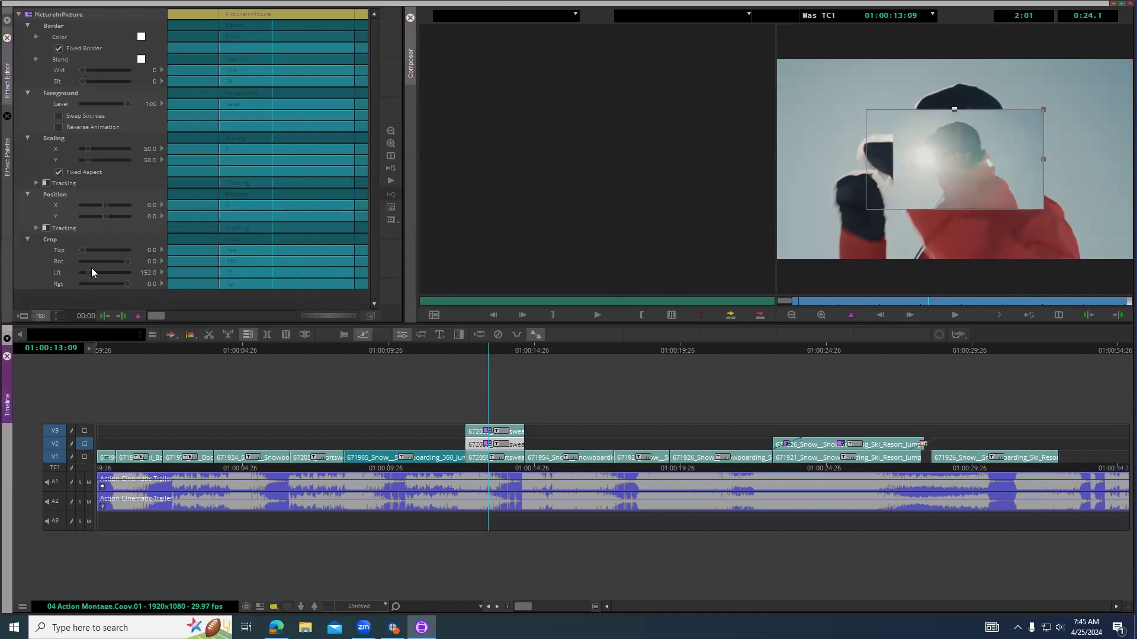
drag(91, 271, 117, 286)
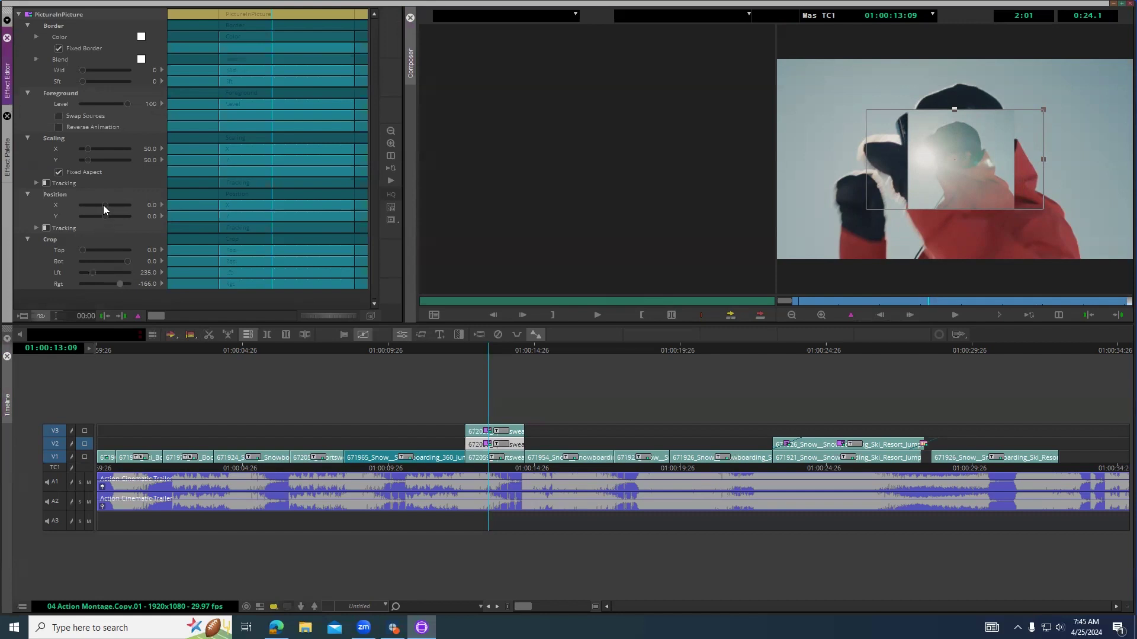
Move the V2 inset to the frame's left side at about X -376, Y 0, enlarging it to about 98 percent.
drag(104, 215, 103, 207)
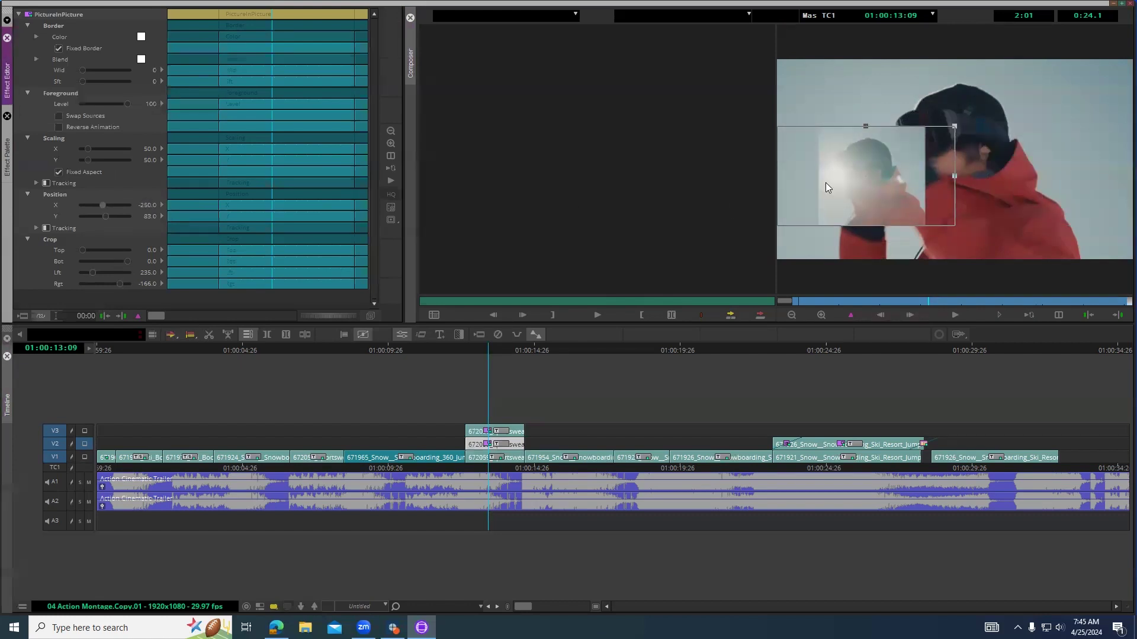
drag(832, 184, 817, 175)
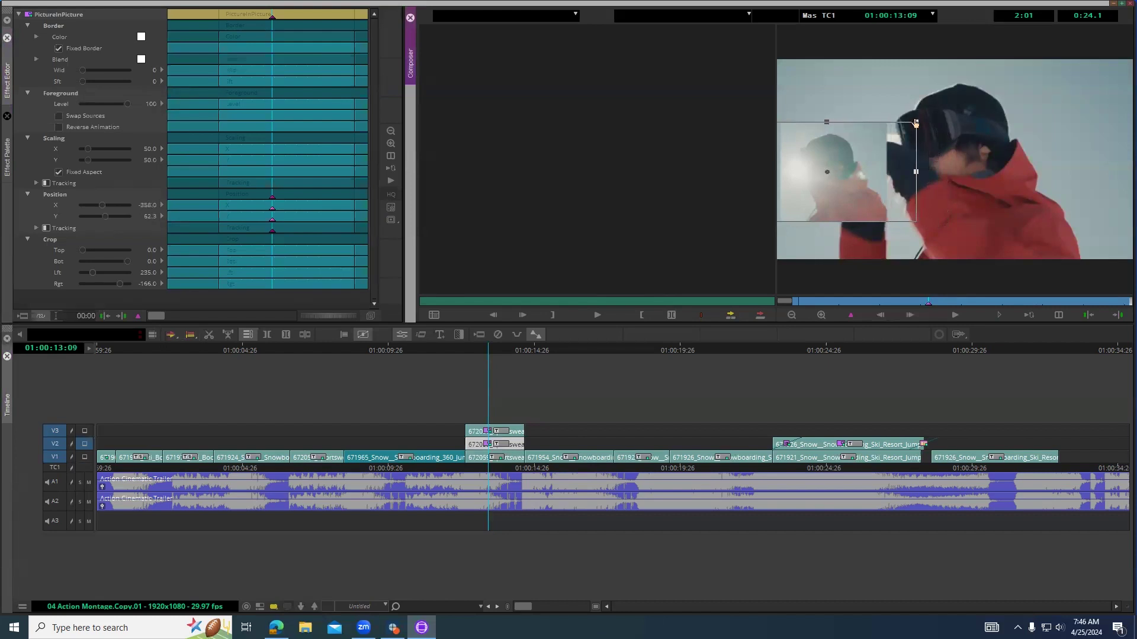
drag(915, 124, 956, 83)
mouse_move(891, 153)
mouse_down()
mouse_move(895, 141)
mouse_move(882, 146)
mouse_up()
drag(983, 71, 994, 63)
drag(902, 116, 903, 112)
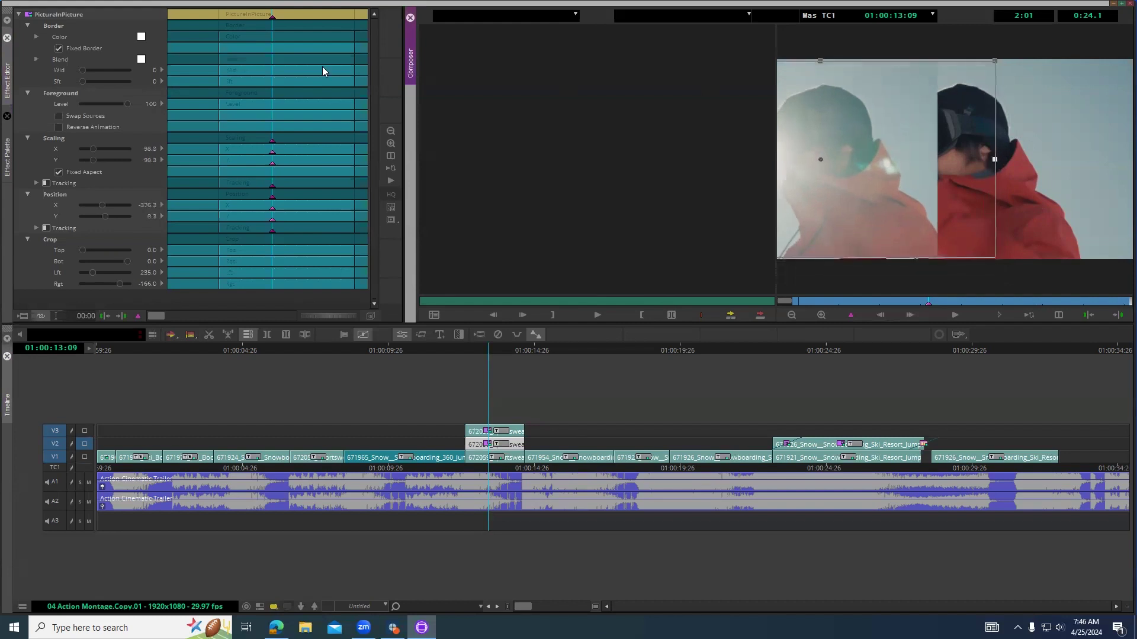
Set the V2 inset's X and Y scaling to 100.
click(93, 158)
text(10)
key(Return)
text(400)
key(Return)
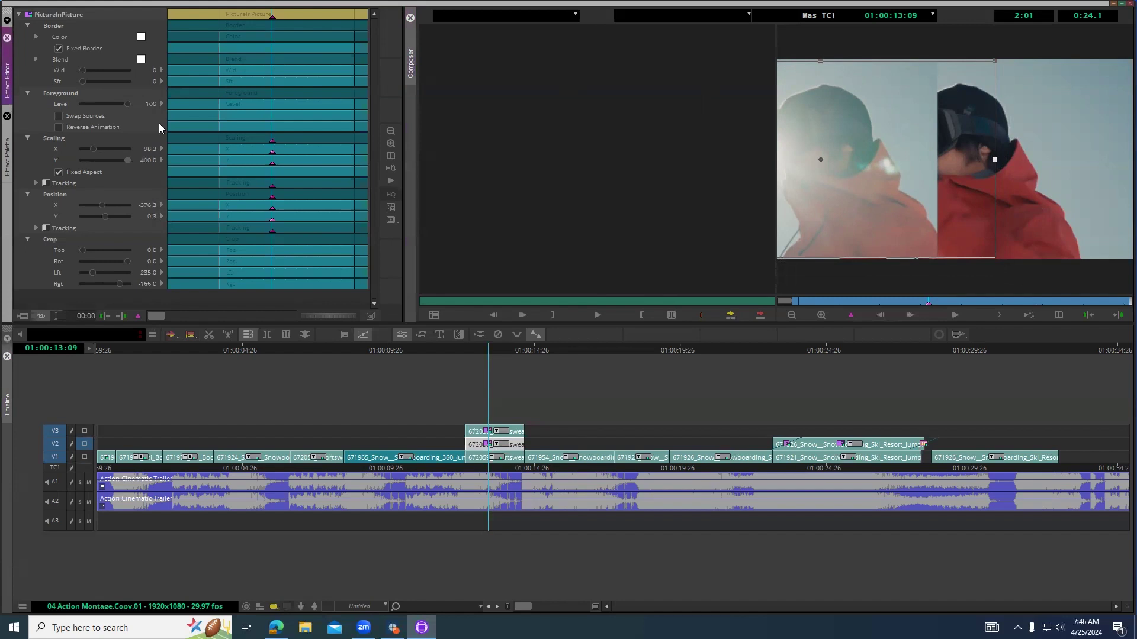
text(0)
key(Return)
text(100)
key(Return)
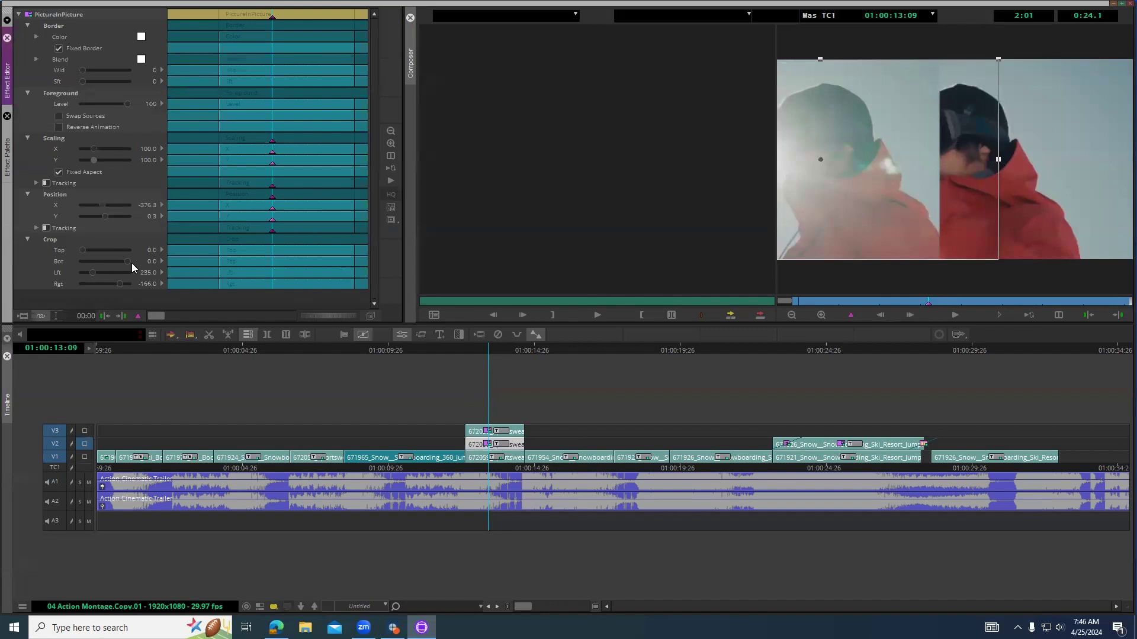
Tighten the V2 inset's right crop to -374 and reposition it at about X -305, Y 0.
drag(119, 283, 114, 283)
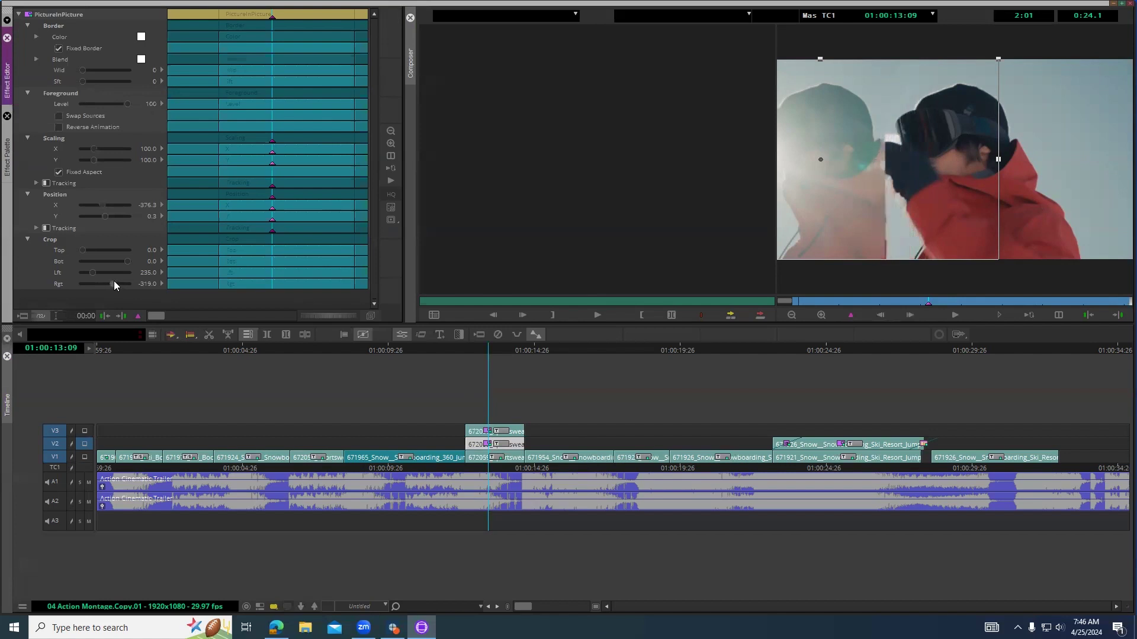
drag(114, 283, 114, 283)
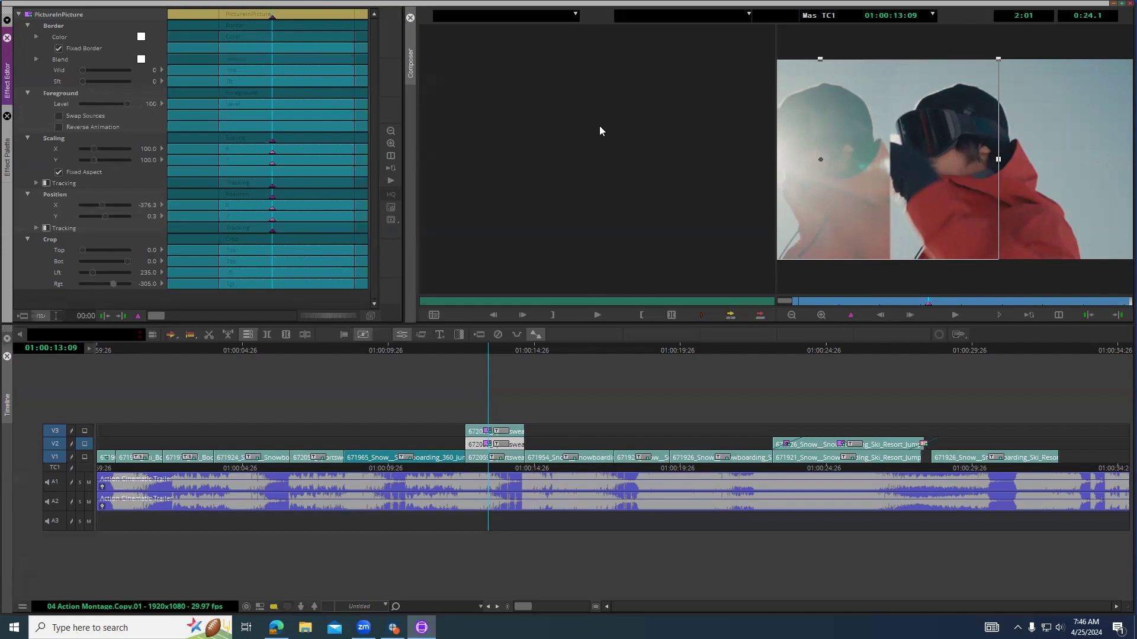
drag(819, 189, 836, 187)
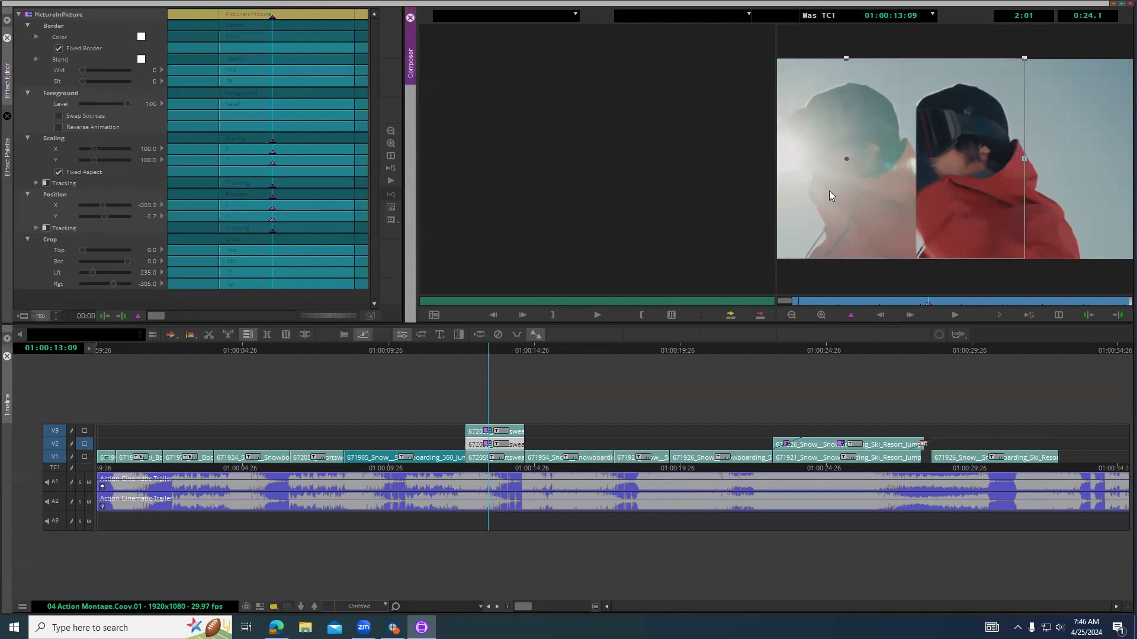
mouse_move(838, 175)
mouse_down()
mouse_move(843, 183)
mouse_move(838, 177)
mouse_up()
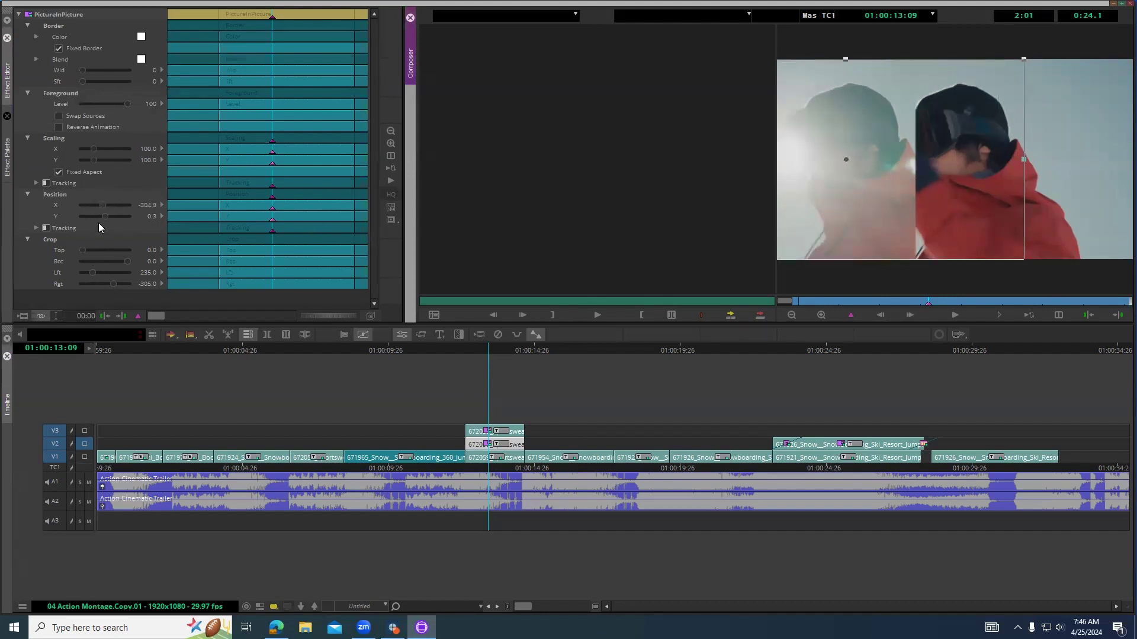
drag(111, 283, 109, 280)
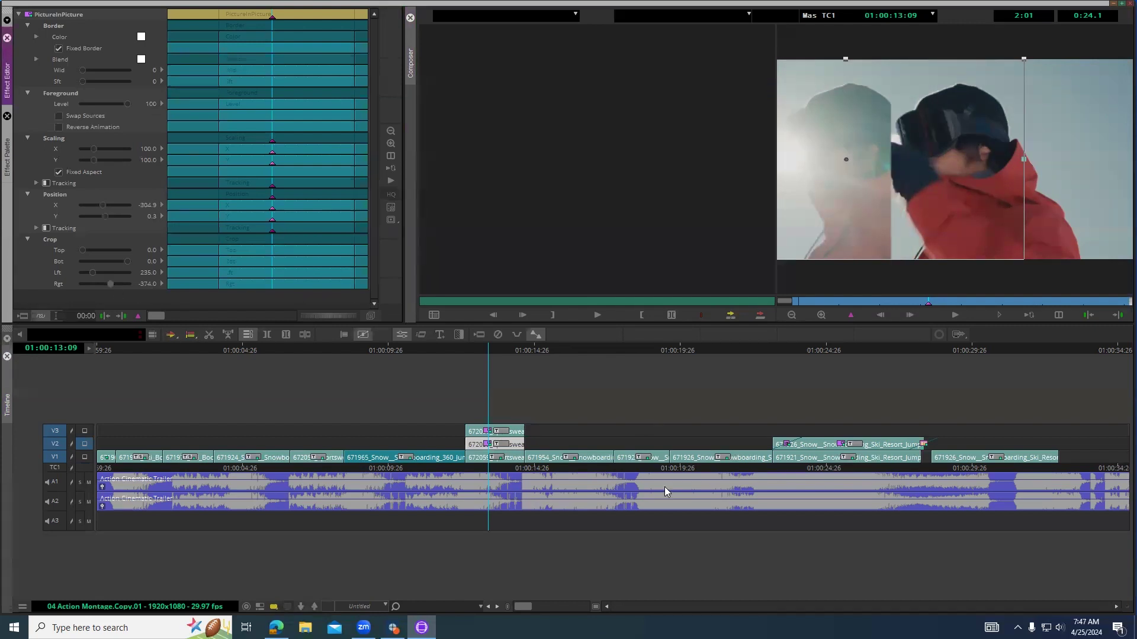
Scale the V3 sportswear Picture-In-Picture to 100 on X and Y.
click(480, 431)
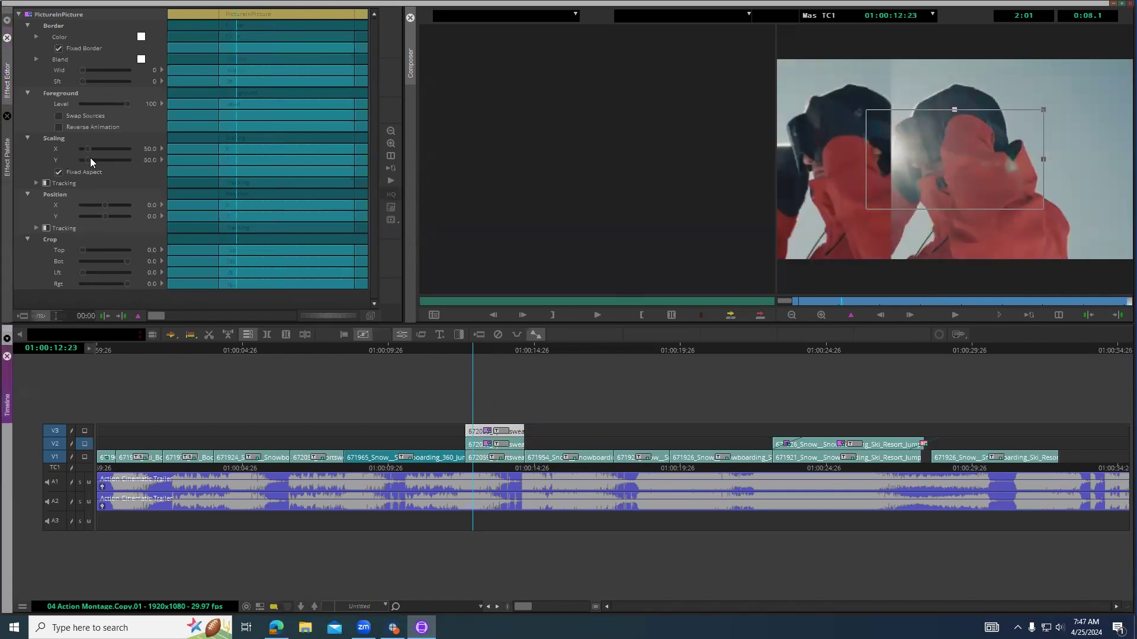
click(88, 156)
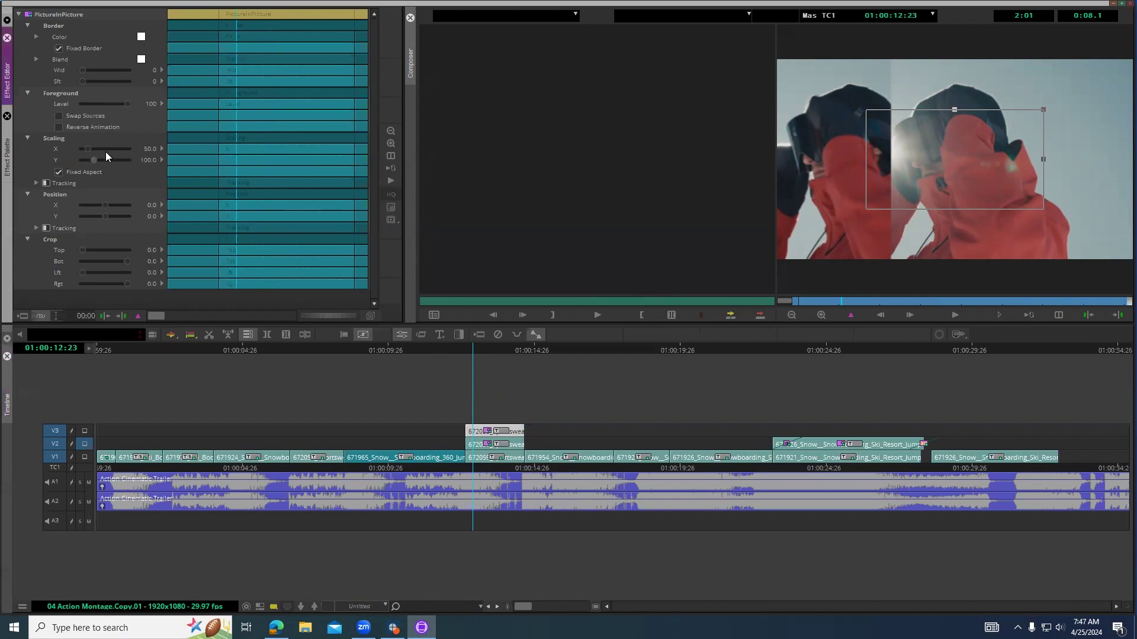
click(106, 152)
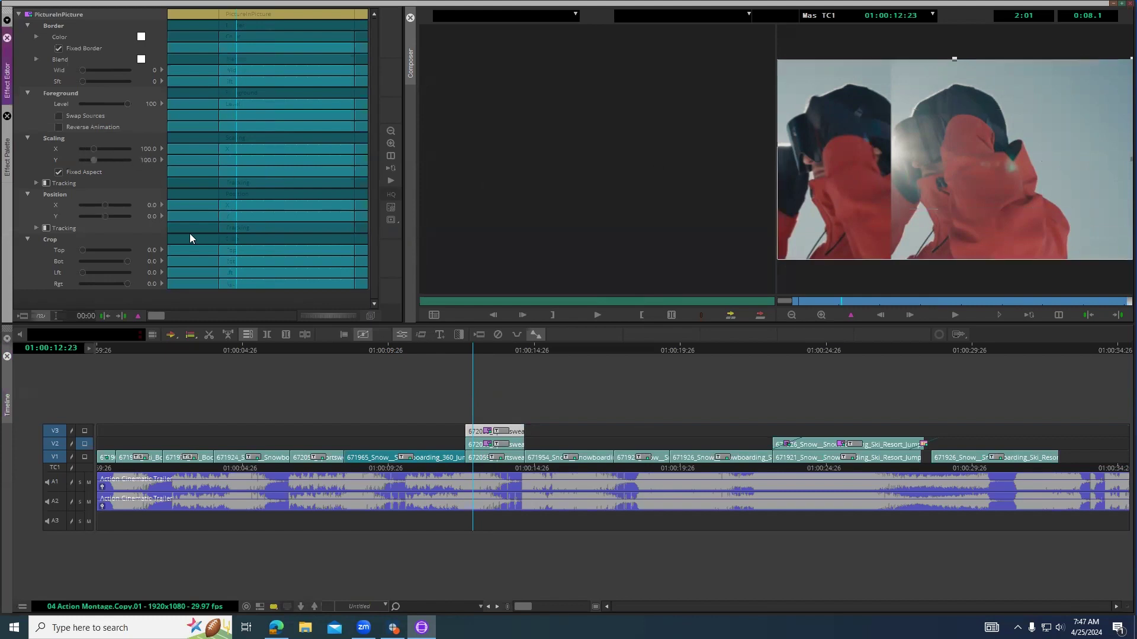
Crop the V3 inset to 263 on the left and -360 on the right, and move it to about X 401, Y 0.
click(95, 271)
click(85, 431)
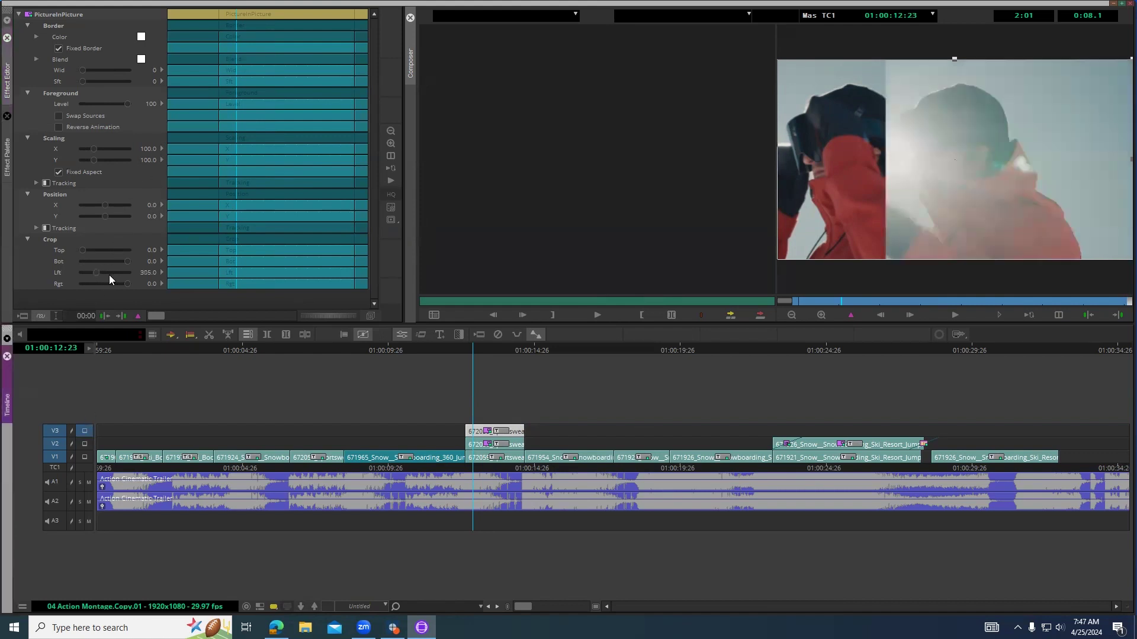
drag(94, 271, 110, 284)
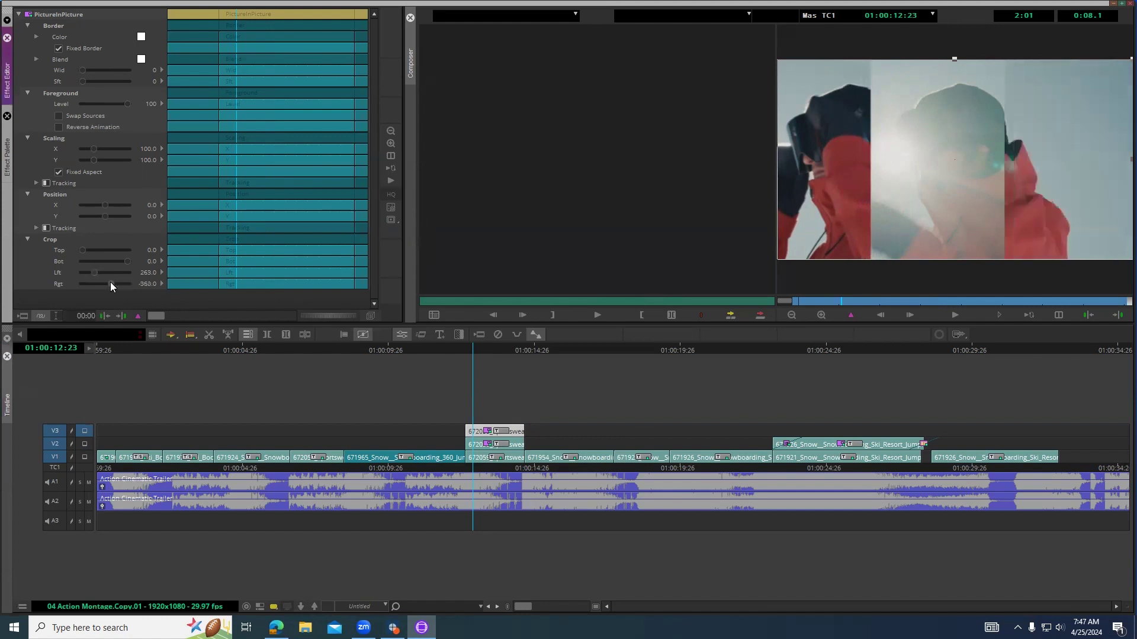
drag(964, 158, 1035, 167)
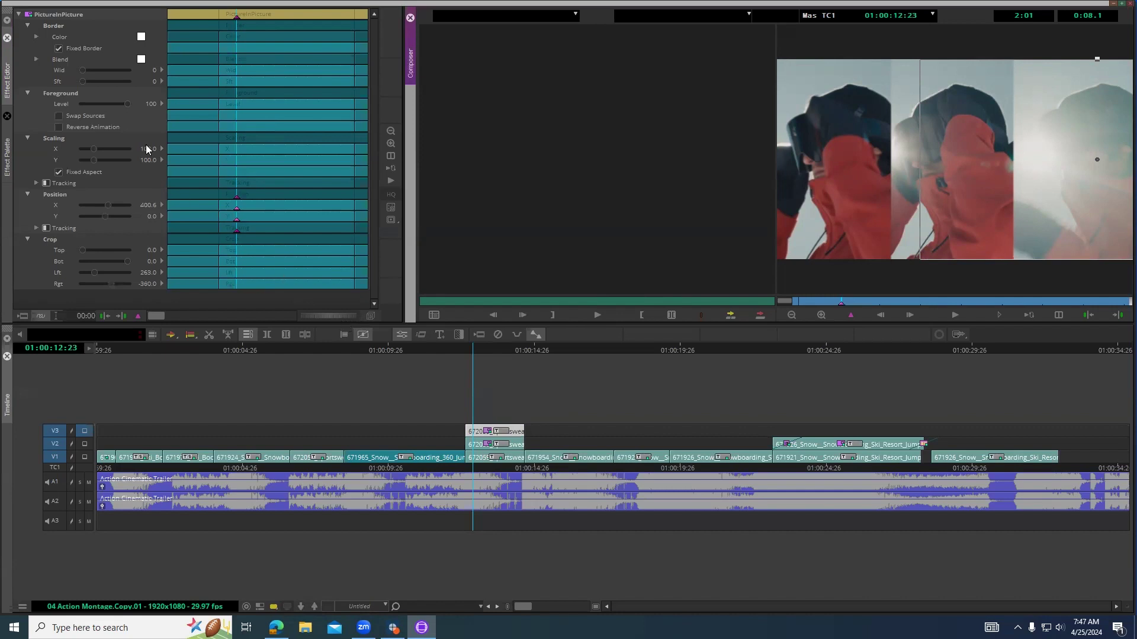
Give the V3 and V2 insets a white border with width 4 and softness 0.
drag(80, 68, 83, 70)
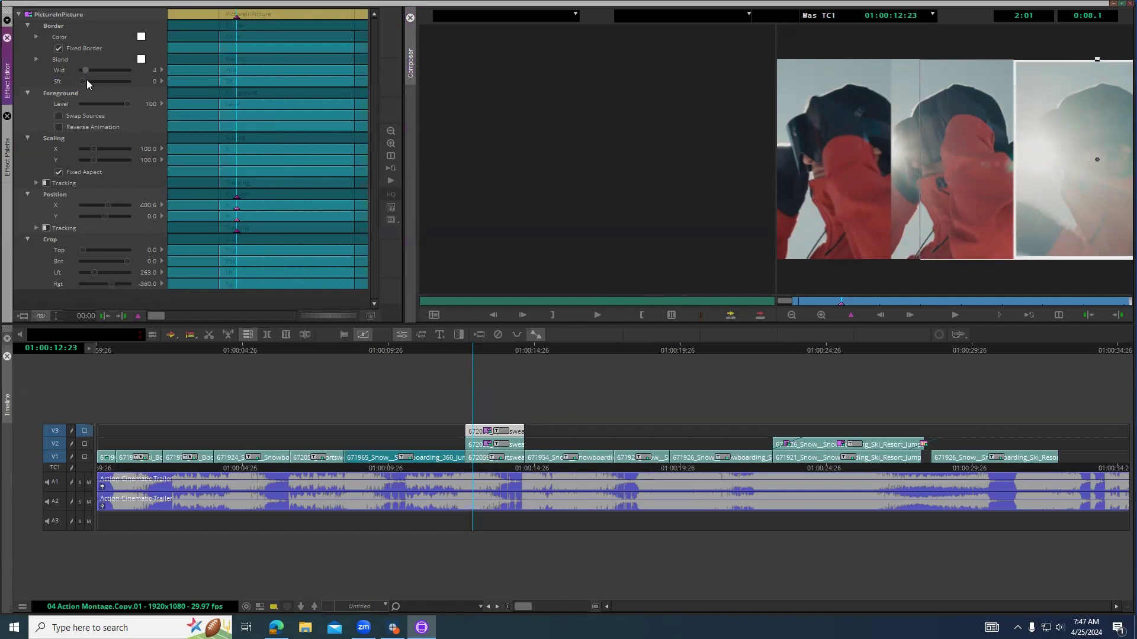
click(478, 445)
drag(81, 67, 83, 69)
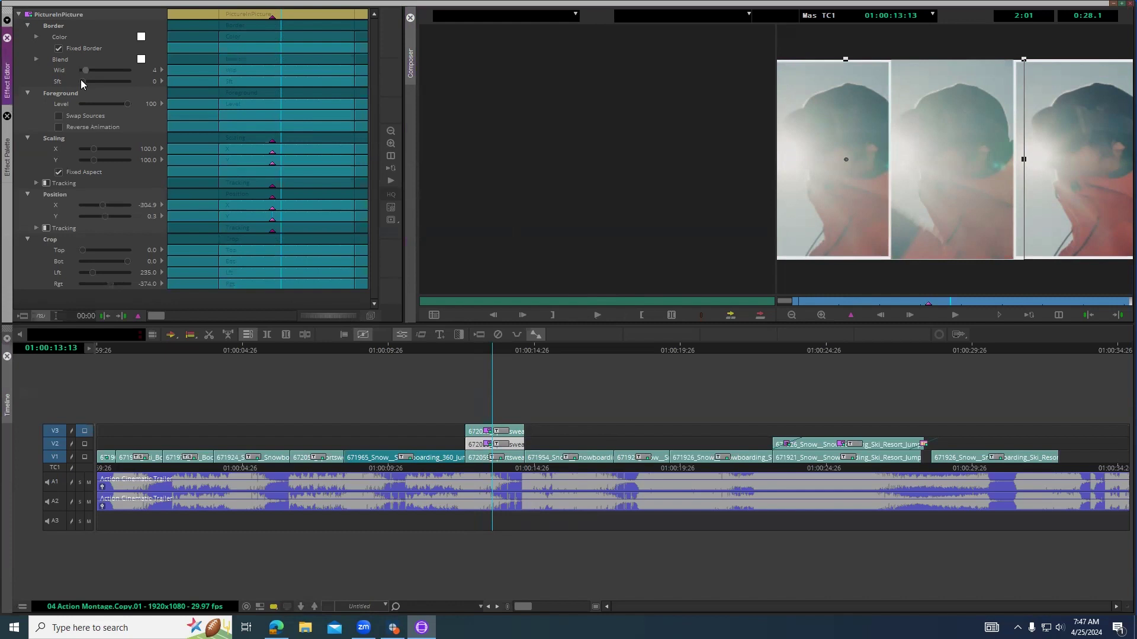
drag(83, 80, 81, 80)
Apply Picture-In-Picture to the V1 sportswear clip, with scaling 100 and border width 4.
click(476, 457)
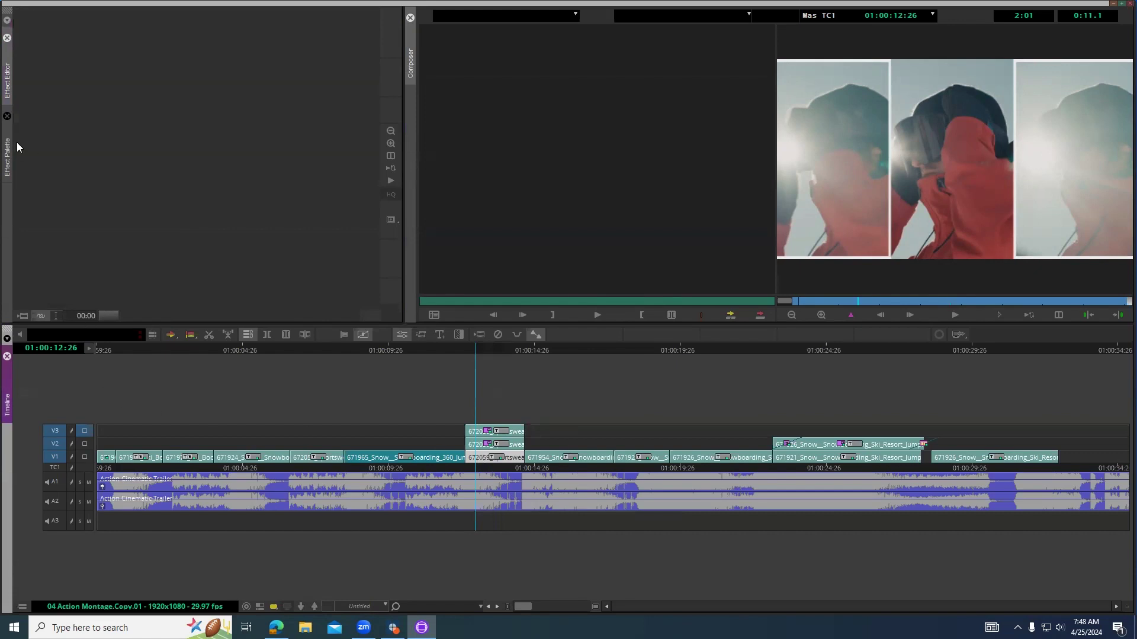
click(8, 155)
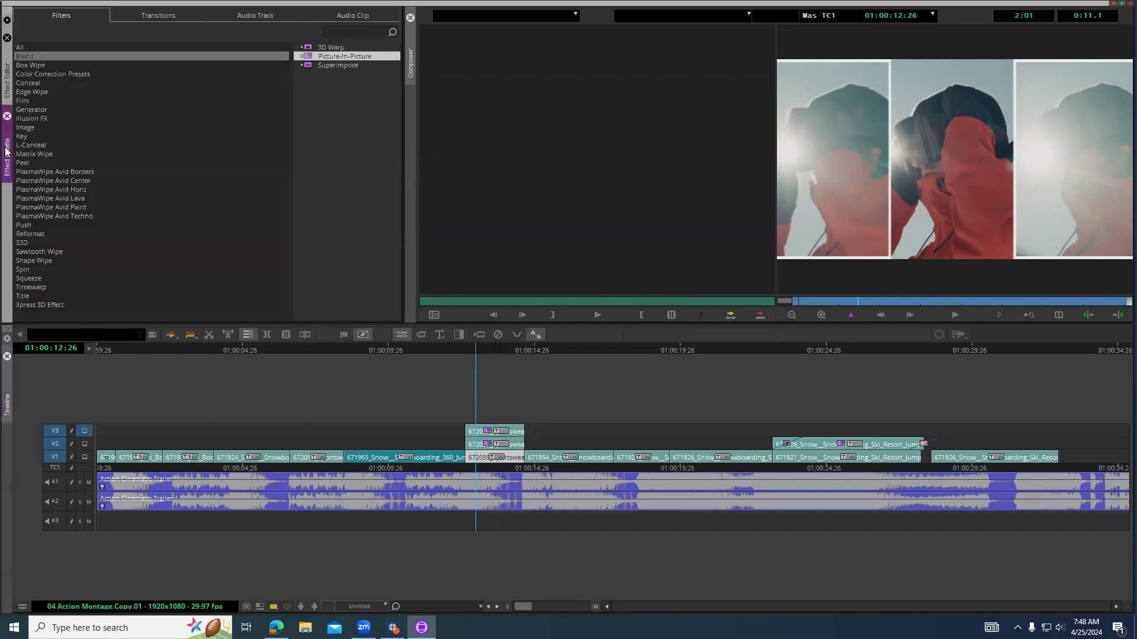
double_click(304, 56)
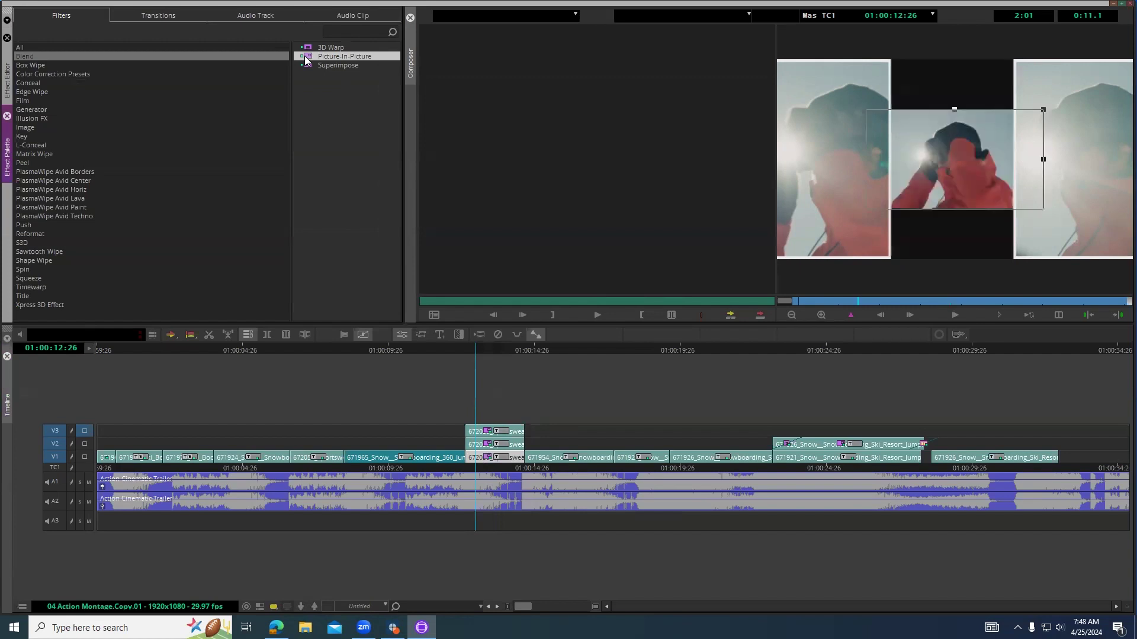
click(405, 334)
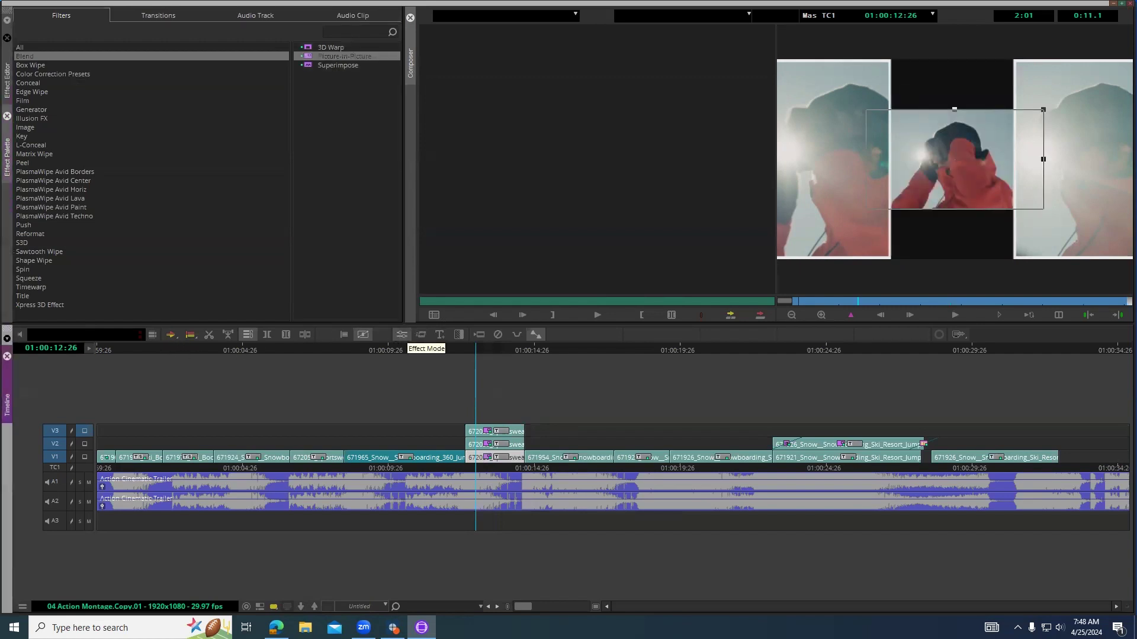
click(9, 71)
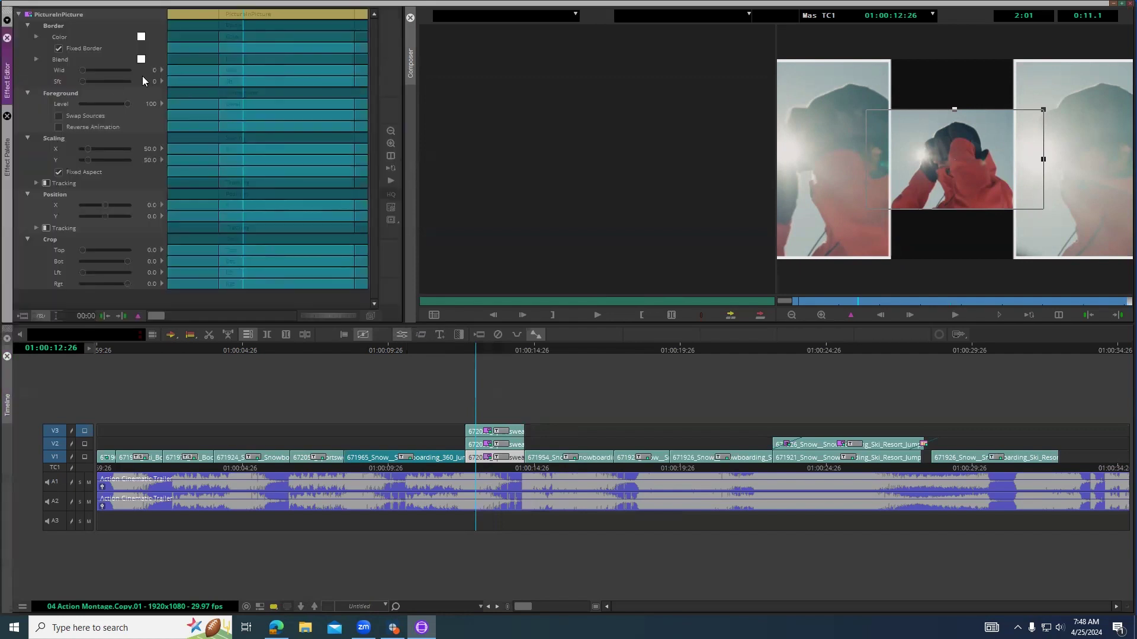
click(104, 159)
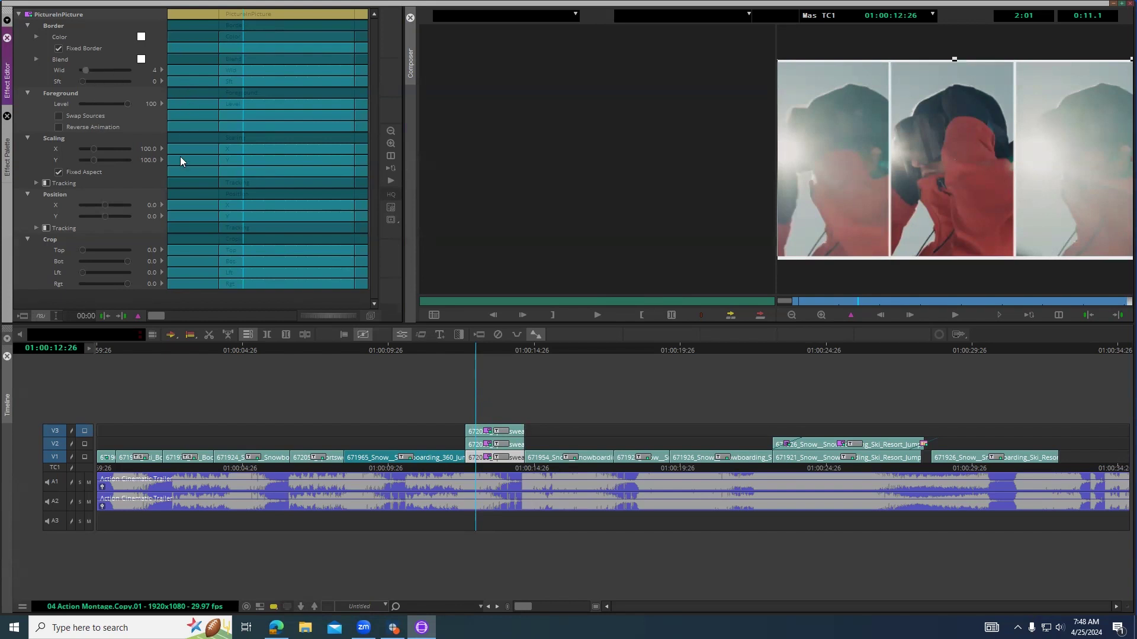
Apply the Sunny cast color correction preset to the V3 sportswear clip and park the playhead before the effect at 01:00:12:05.
click(8, 155)
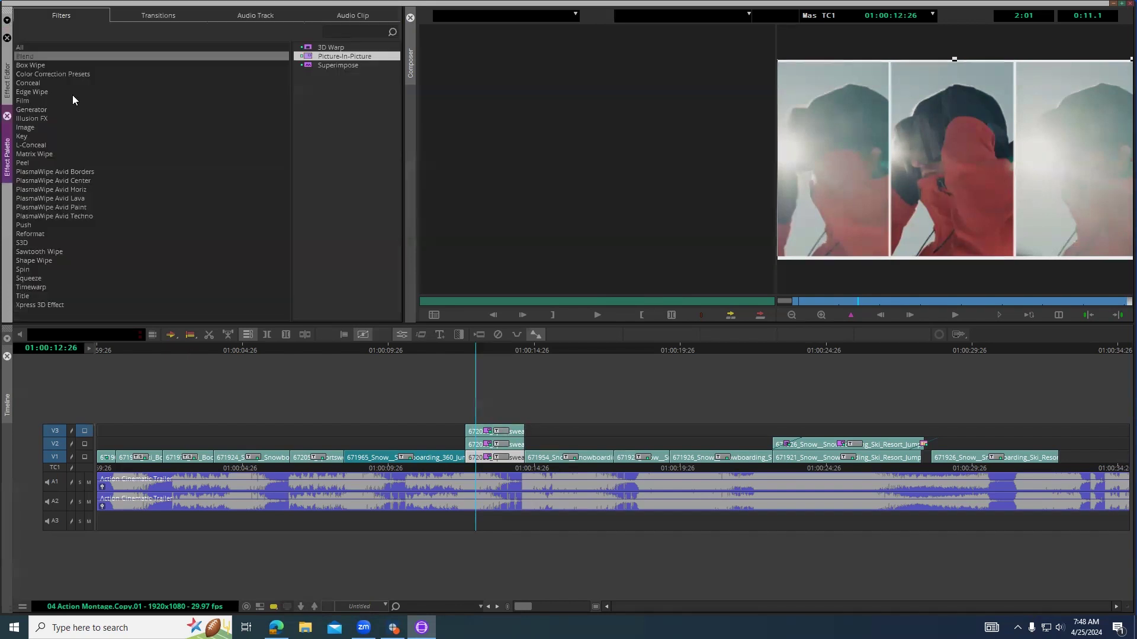
click(23, 101)
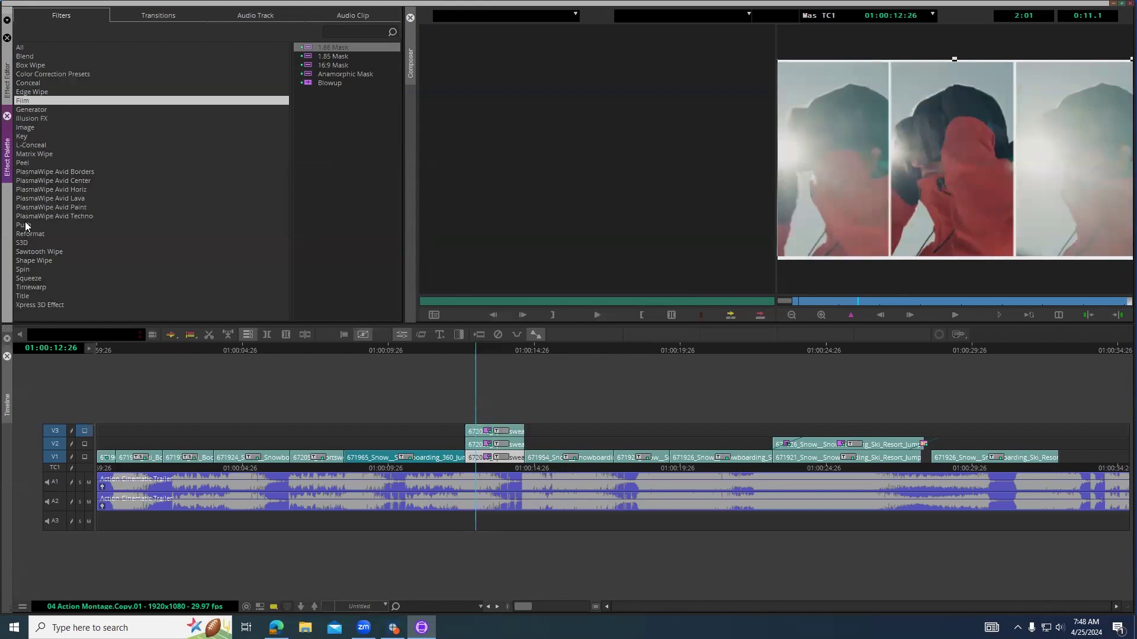
click(70, 74)
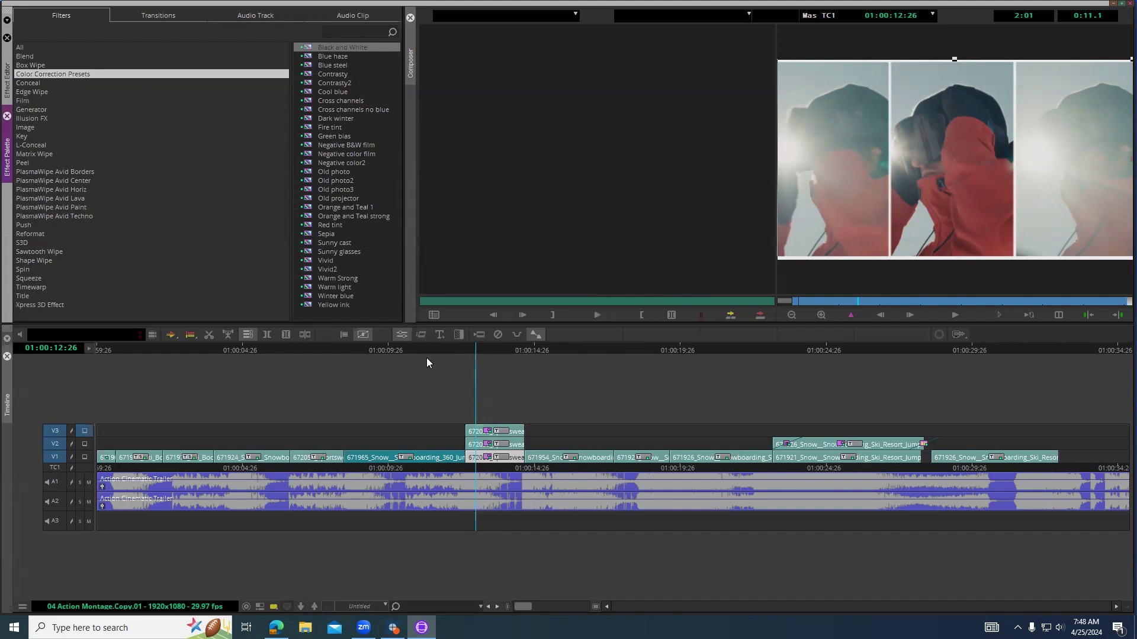
click(477, 435)
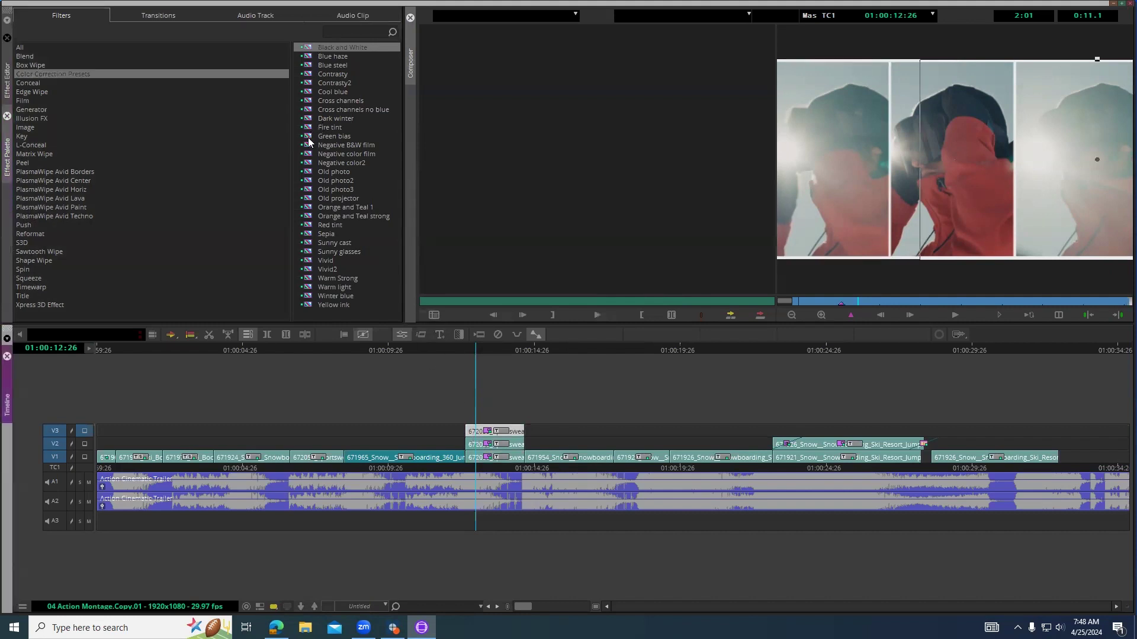
click(308, 243)
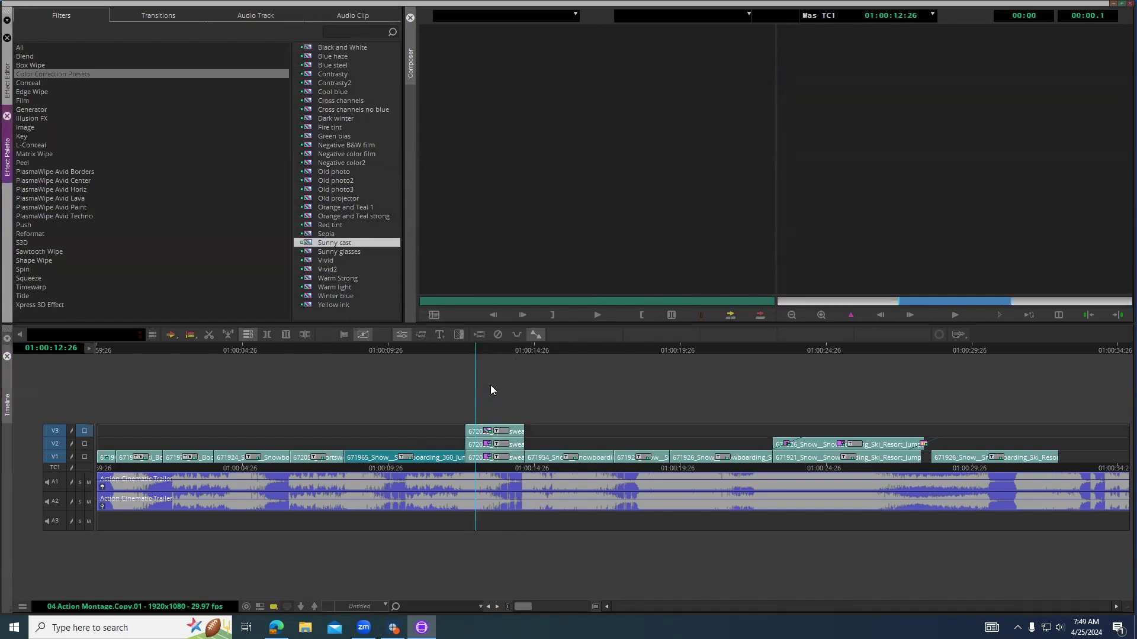
click(475, 437)
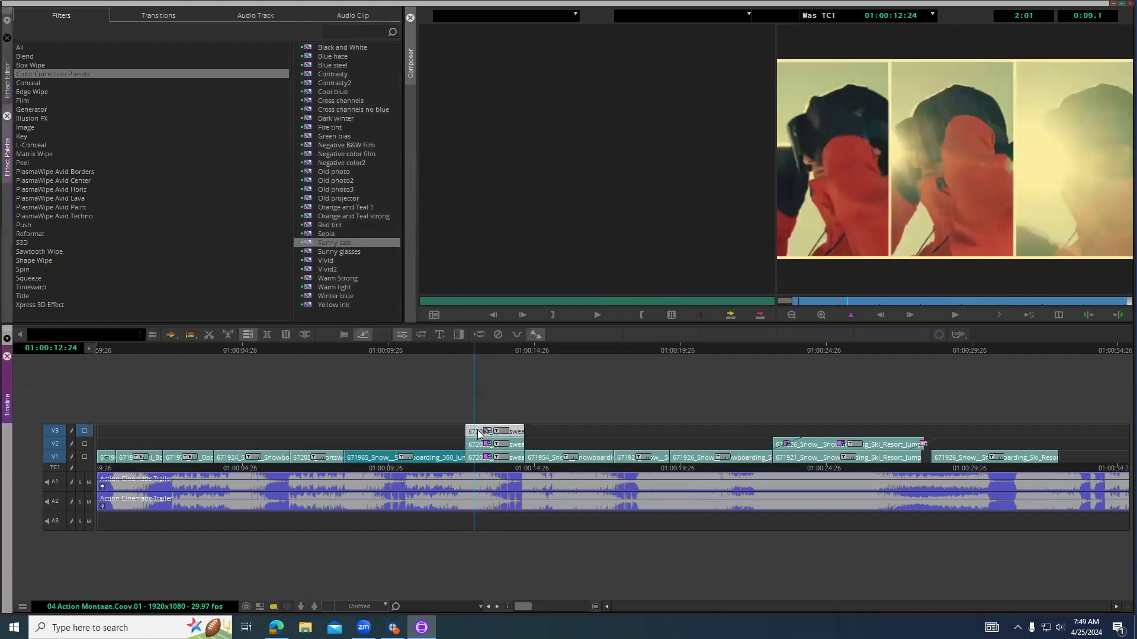
click(478, 433)
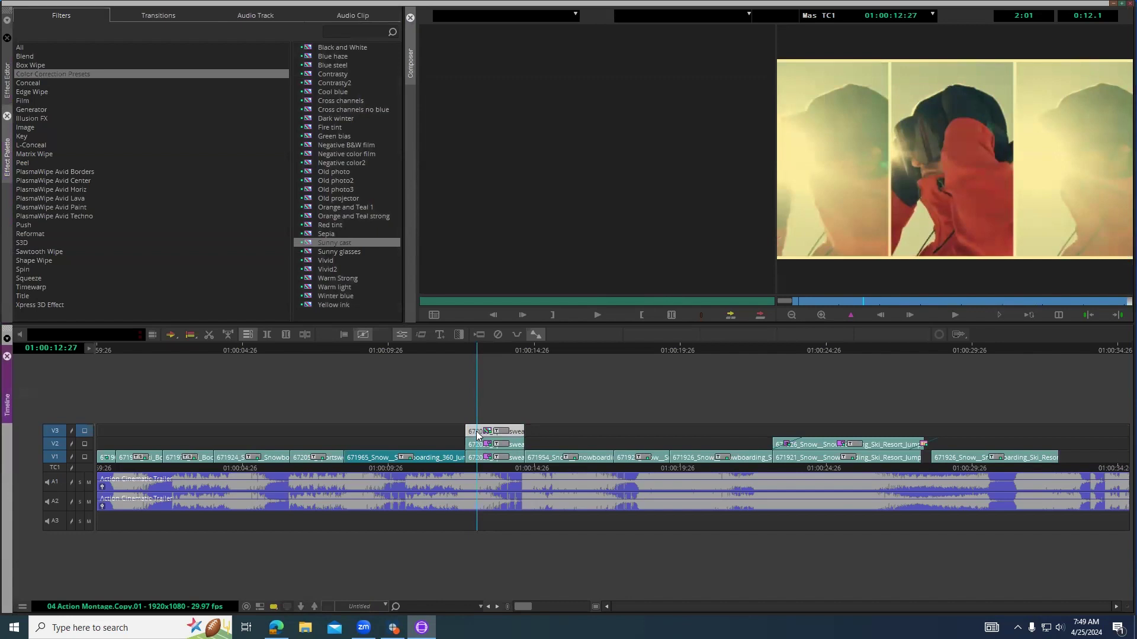
click(457, 351)
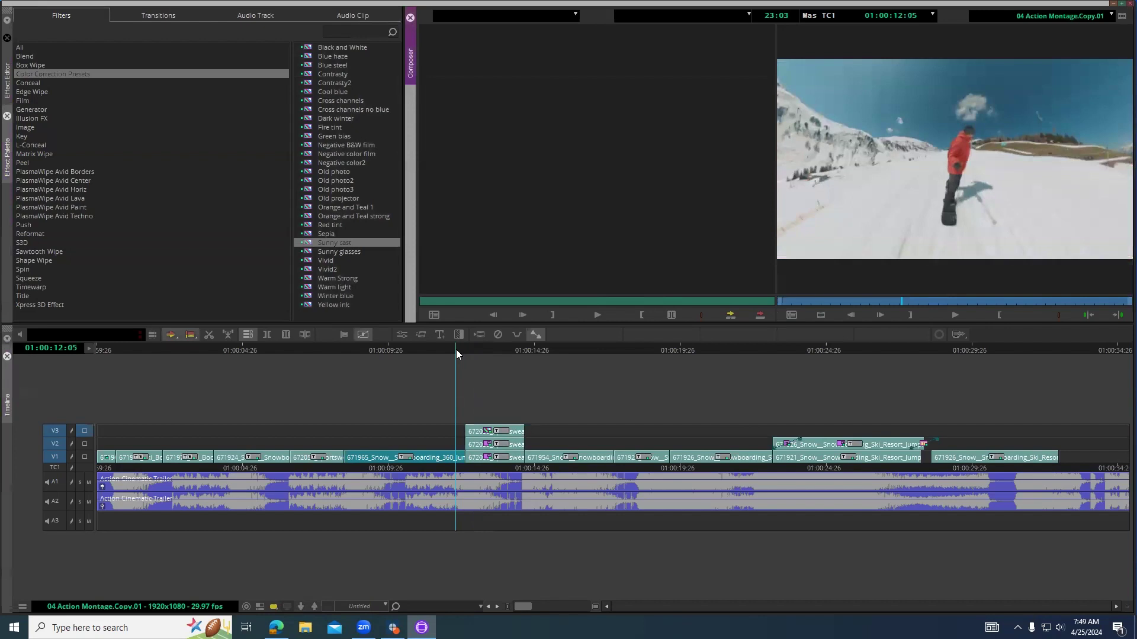
Play back the three-panel section and undo the Sunny cast preset on the V3 sportswear clip.
key(space)
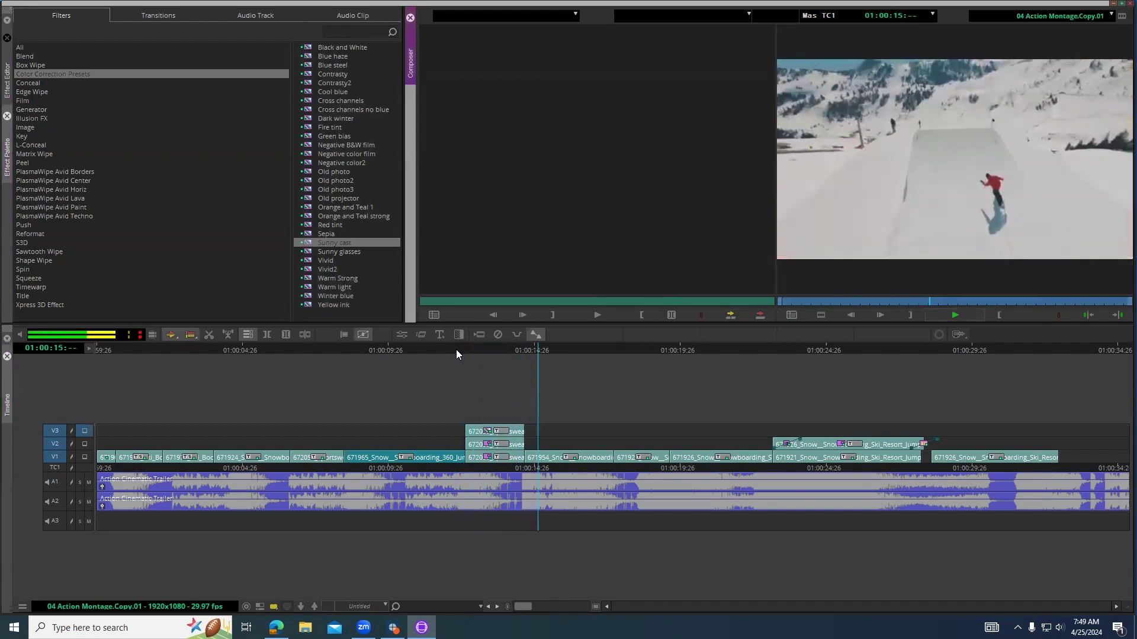
key(space)
drag(461, 346, 470, 347)
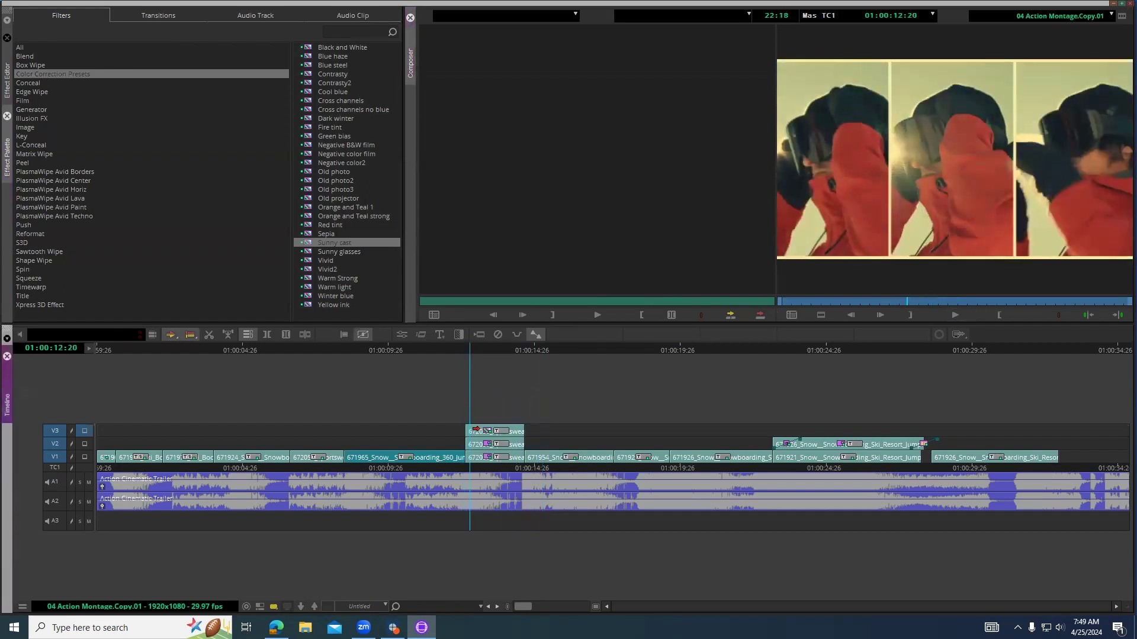
double_click(476, 429)
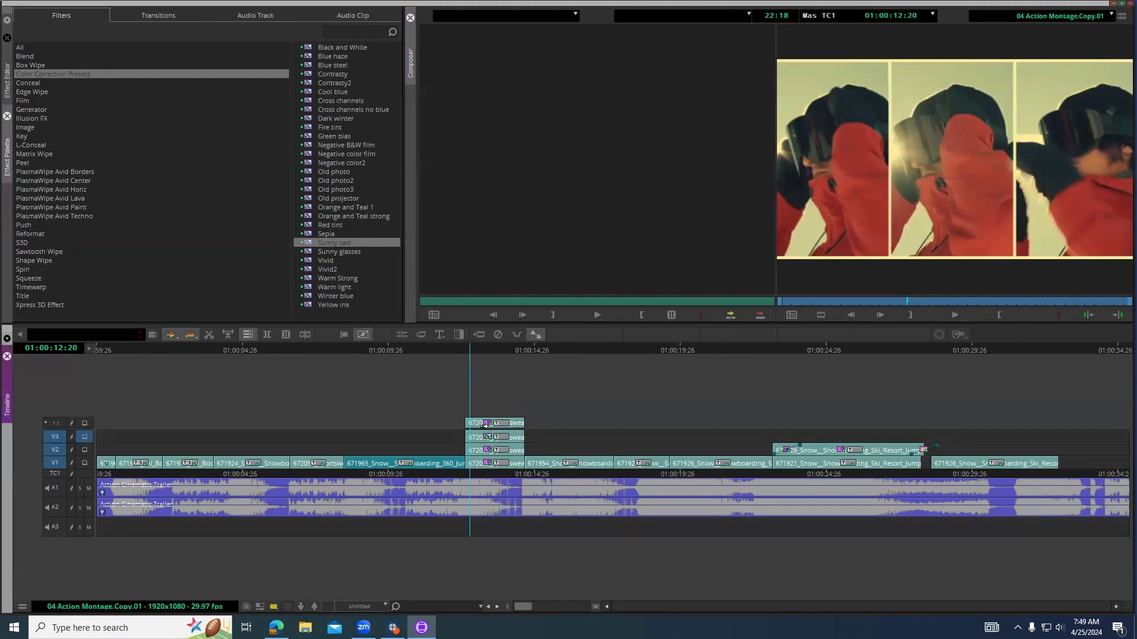
key(ctrl+z)
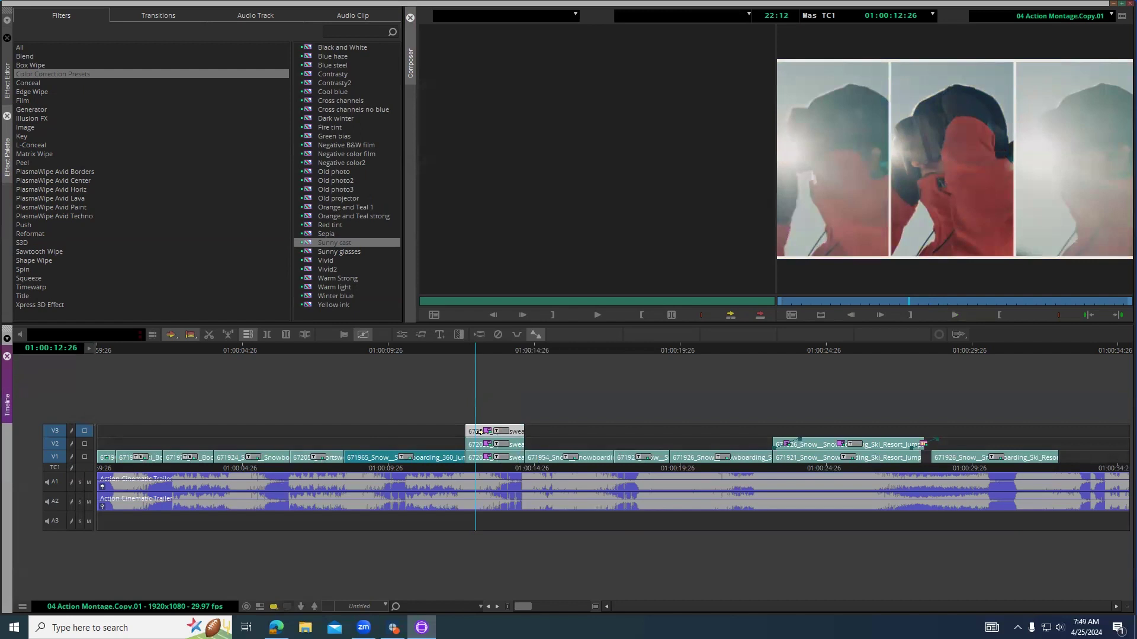
Step into the V3 clip's Picture-In-Picture, apply Sunny cast to the nested sportswear clip, and step back out.
click(301, 607)
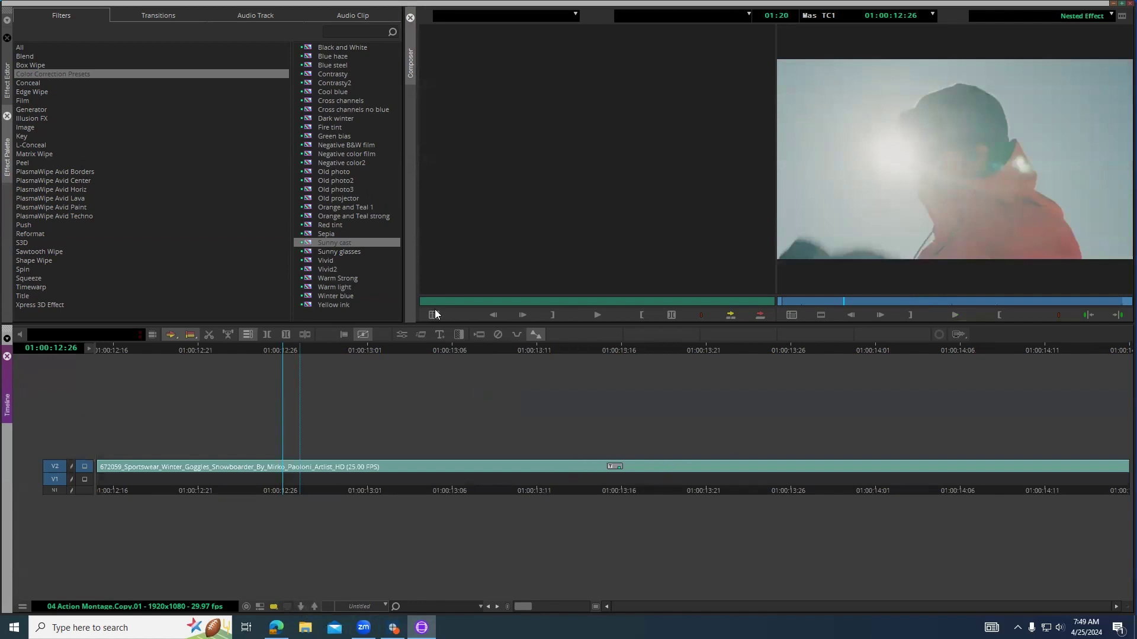
click(592, 472)
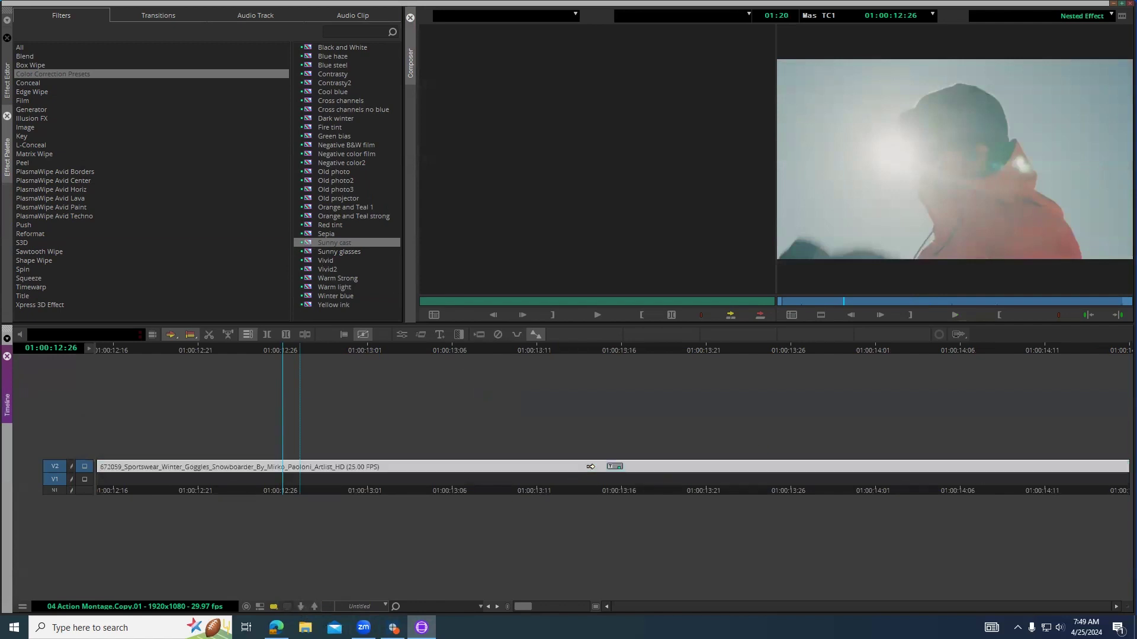
double_click(307, 243)
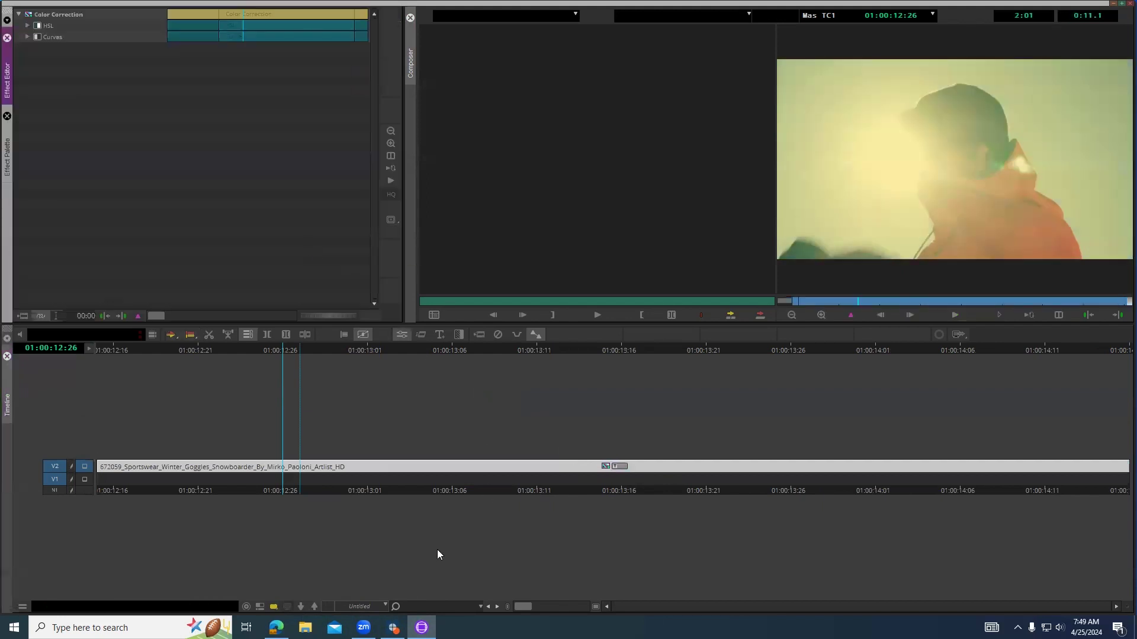
click(315, 607)
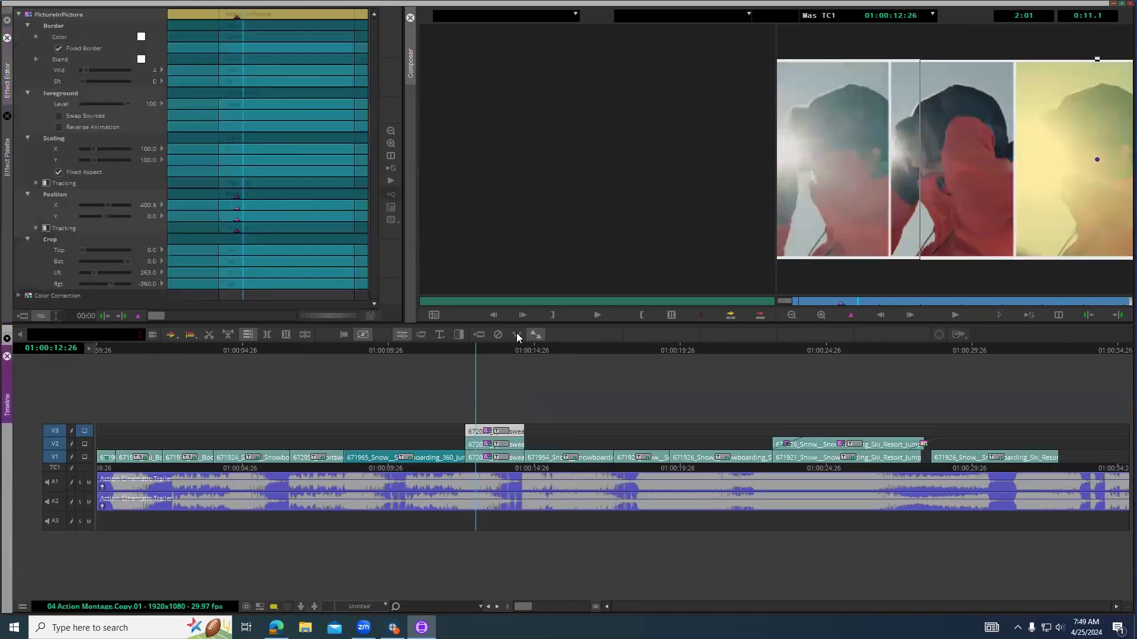
Expand the V2 sportswear clip's nested tracks and apply the Blue haze preset to the clip inside.
click(480, 446)
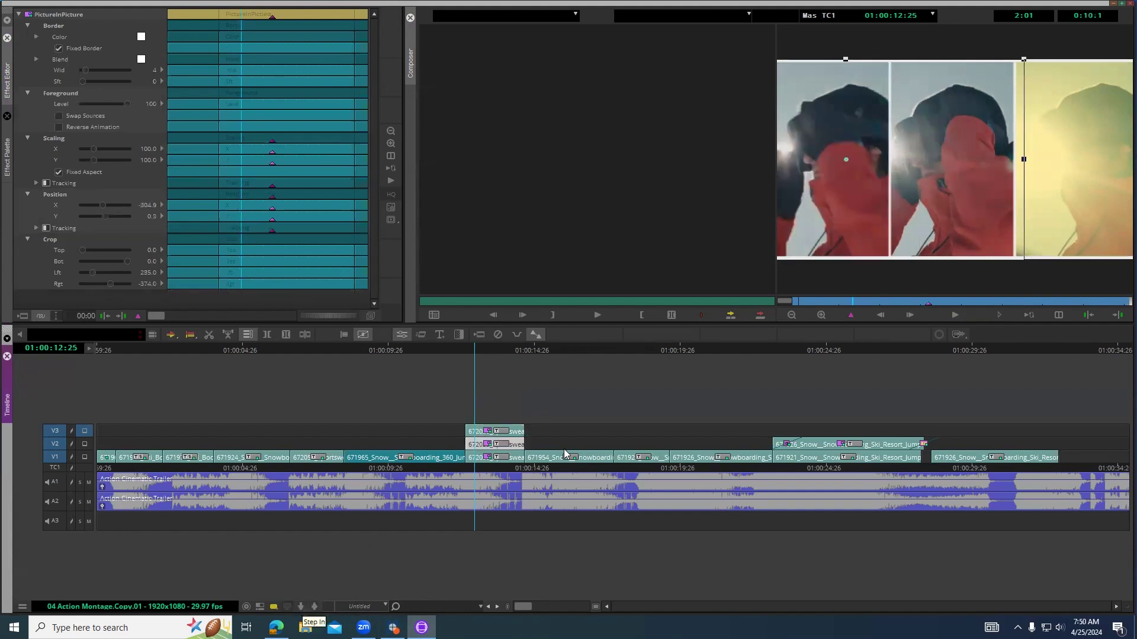
double_click(476, 445)
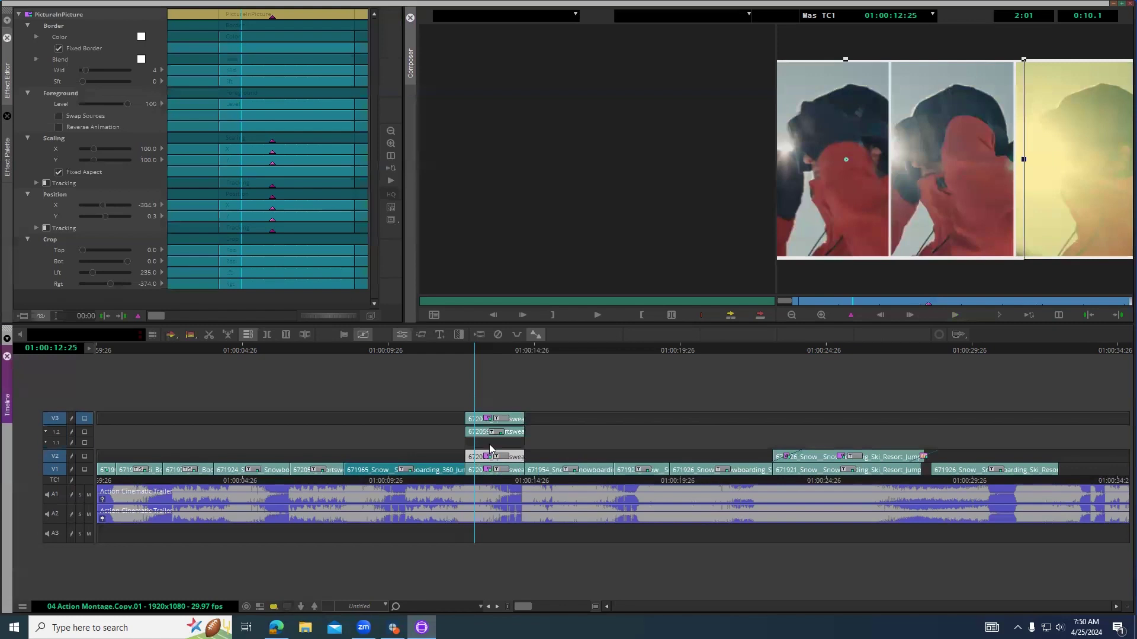
click(8, 144)
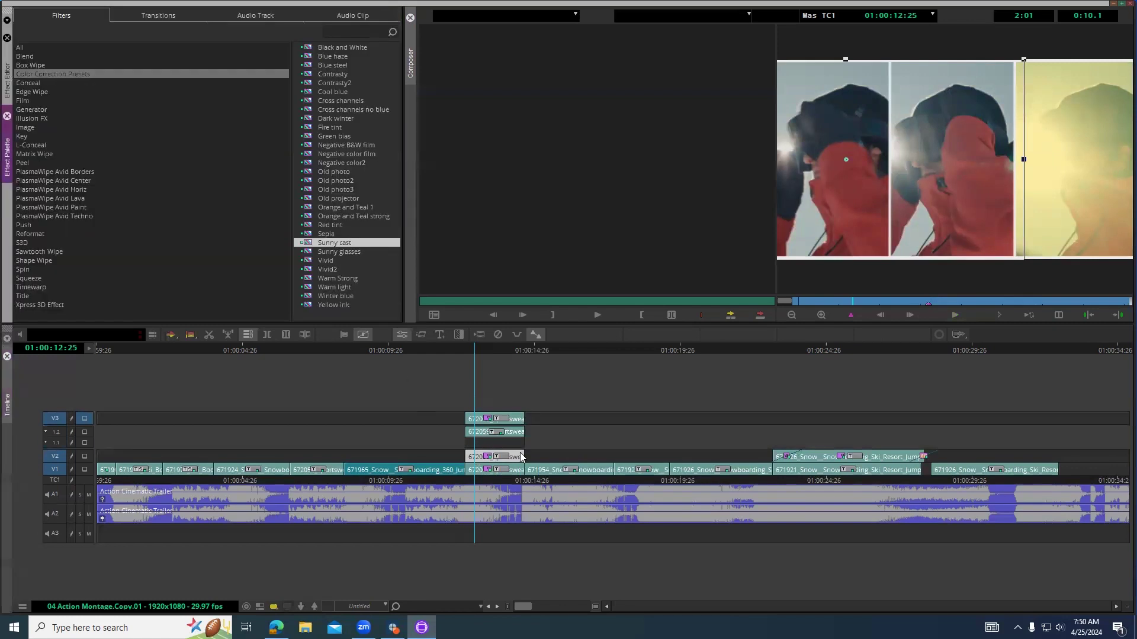
click(515, 431)
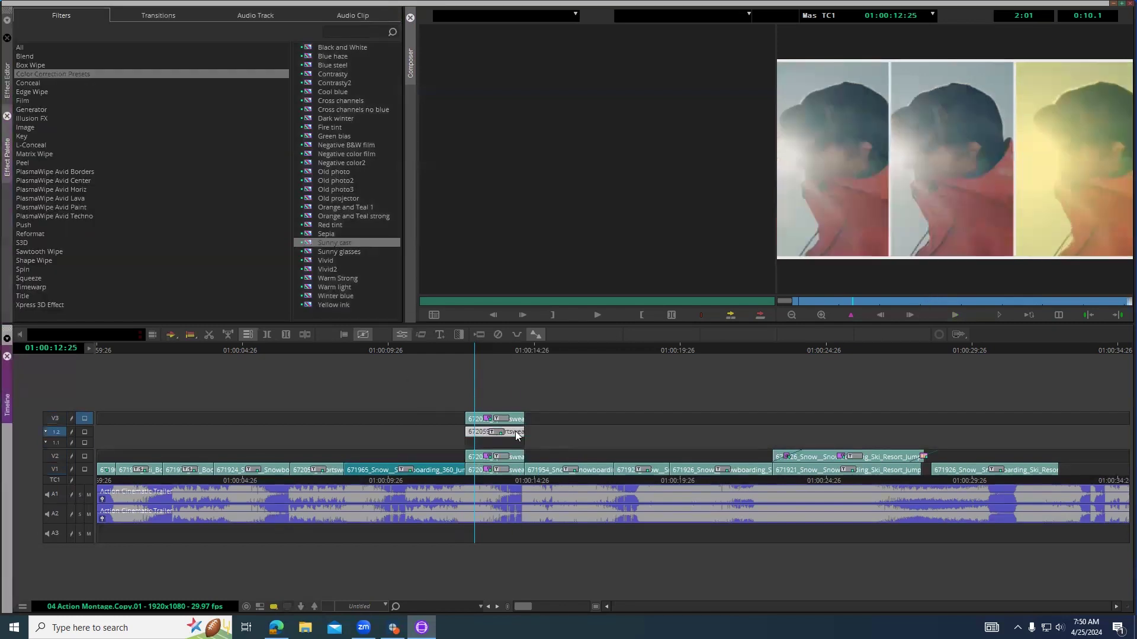
click(307, 55)
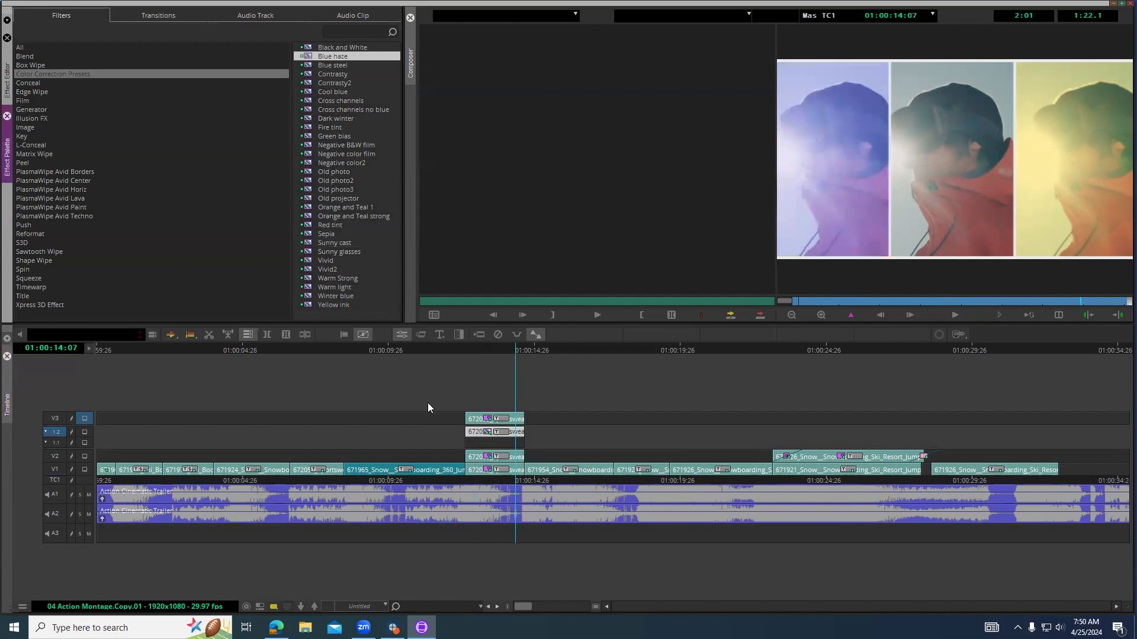
Step into the V2 effect to check its nested clip, step back out, and play back the three-panel section.
click(473, 459)
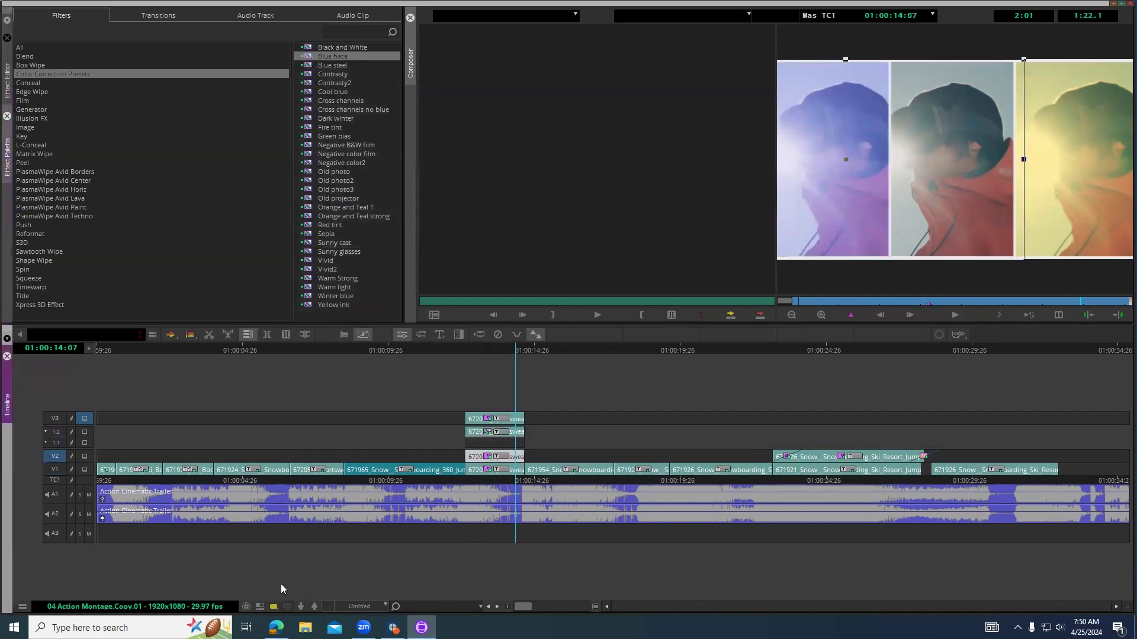
click(300, 606)
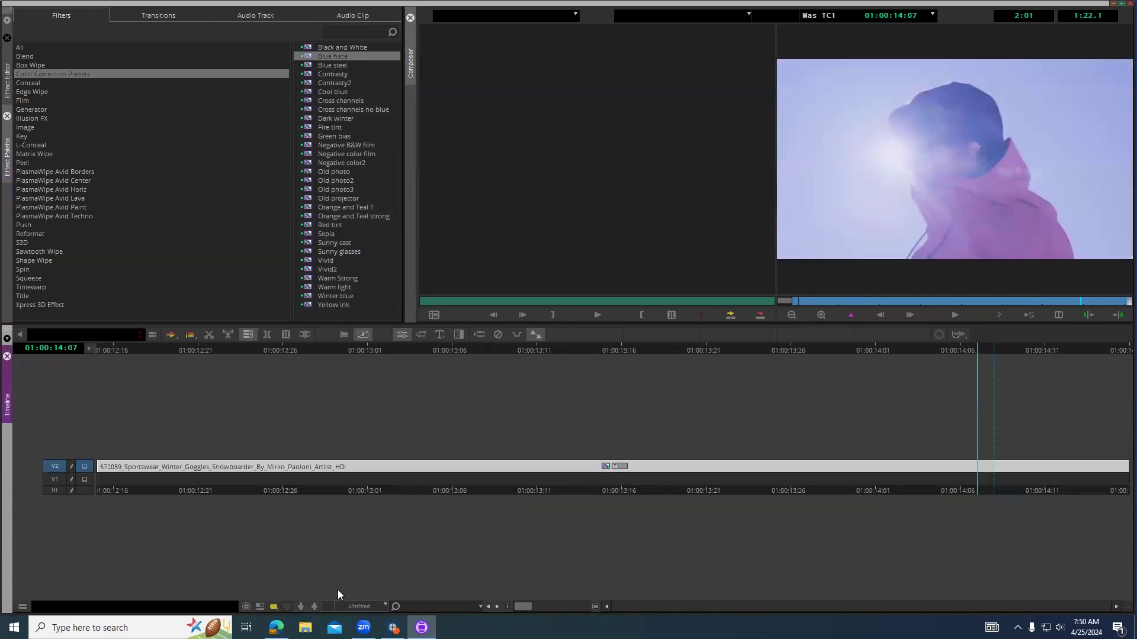
click(315, 607)
click(443, 343)
key(space)
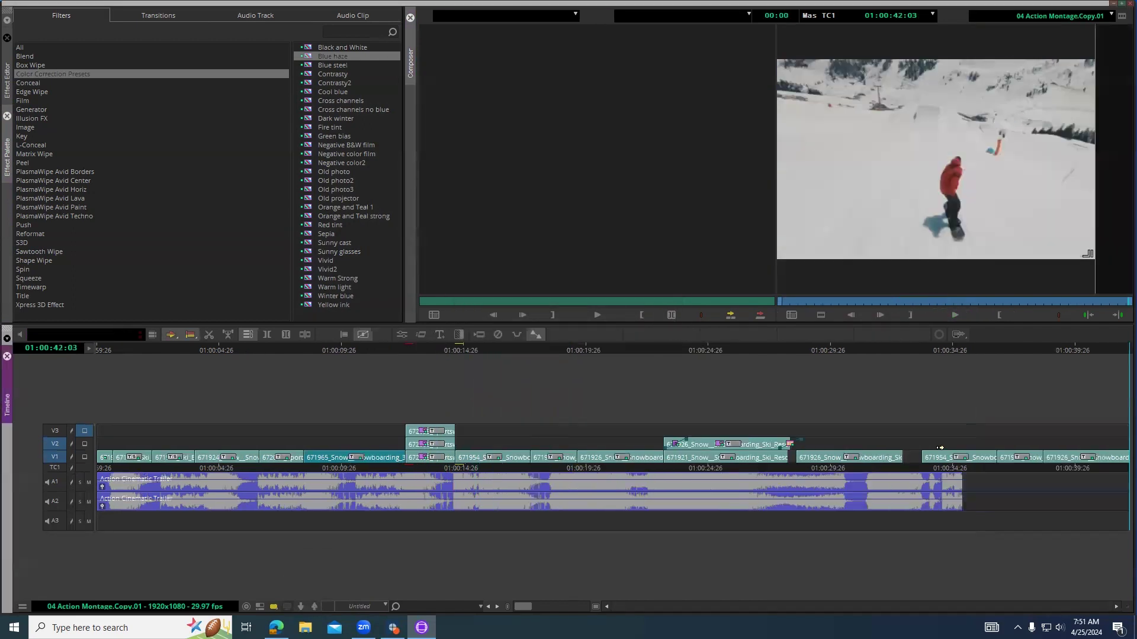
Stack the last three snowboarding clips, 671954 on V1, 671921 on V2 and 671926 on V3, and trim them to a common end.
click(936, 454)
drag(936, 455, 918, 454)
drag(1003, 454, 977, 444)
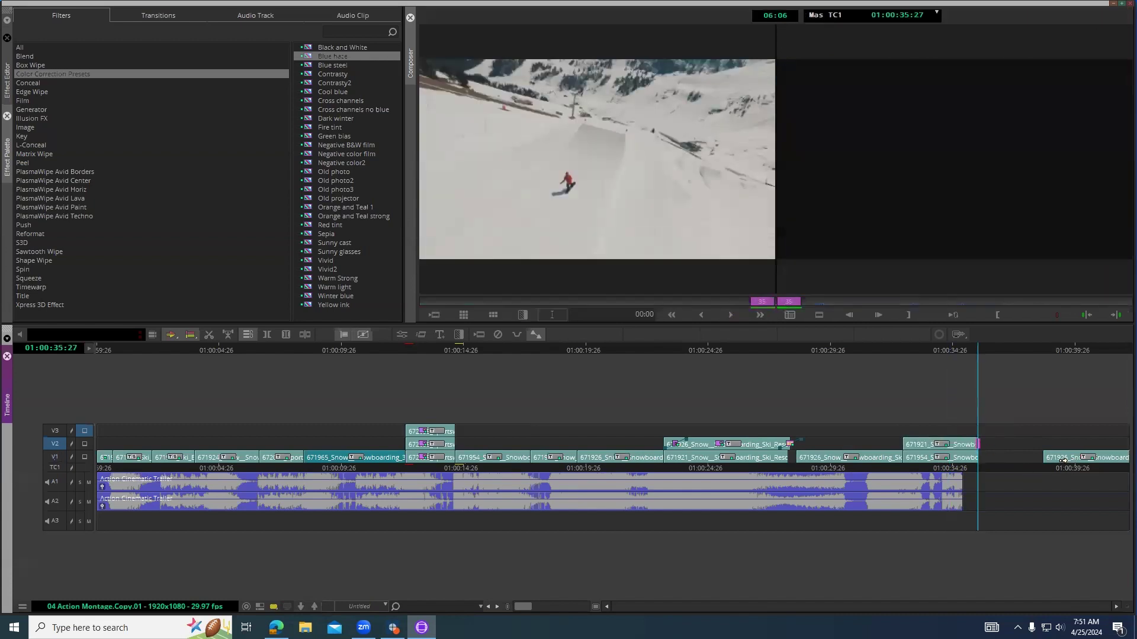
click(1060, 454)
drag(1059, 452, 938, 431)
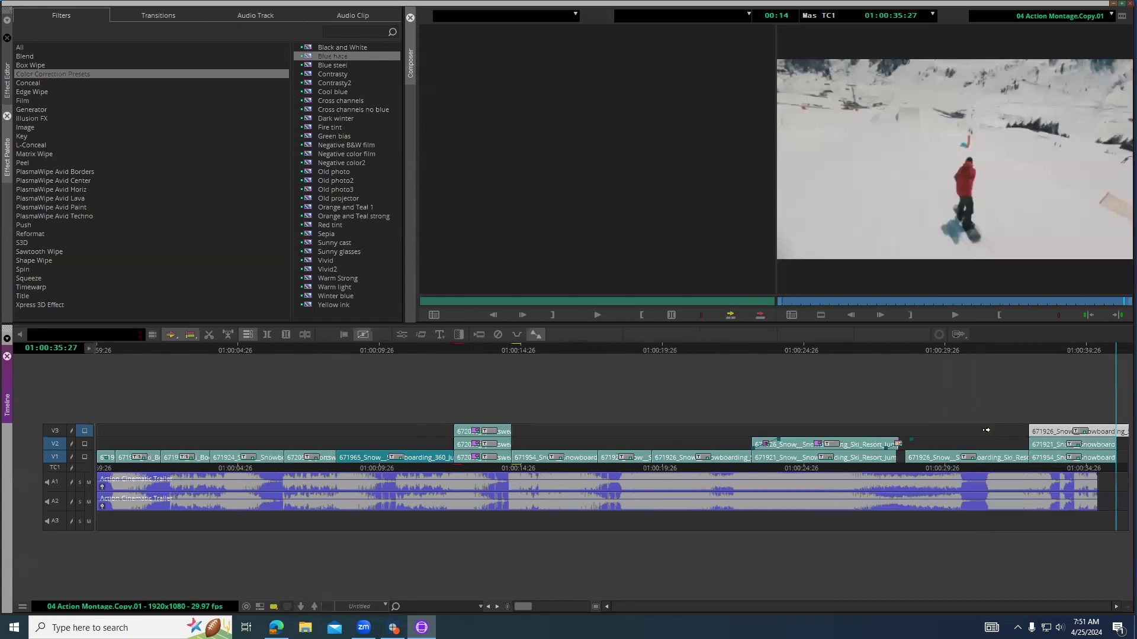
click(1121, 431)
drag(1106, 475, 1106, 475)
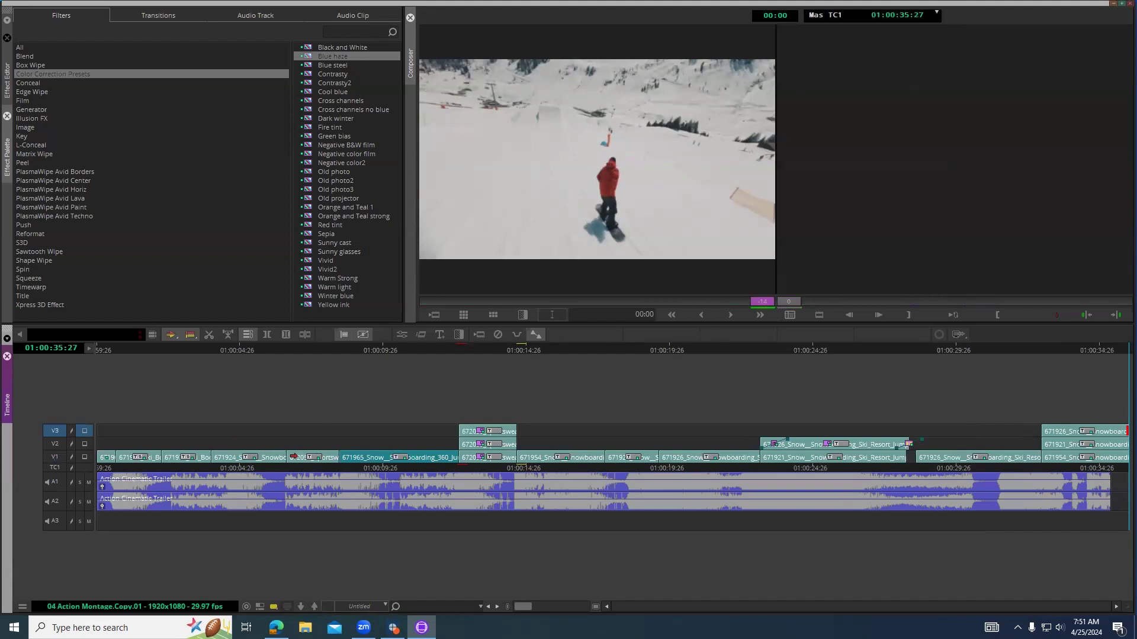
Copy the V1 sportswear clip onto V4 above the stacked snowboarding clips and match its length to theirs.
click(293, 456)
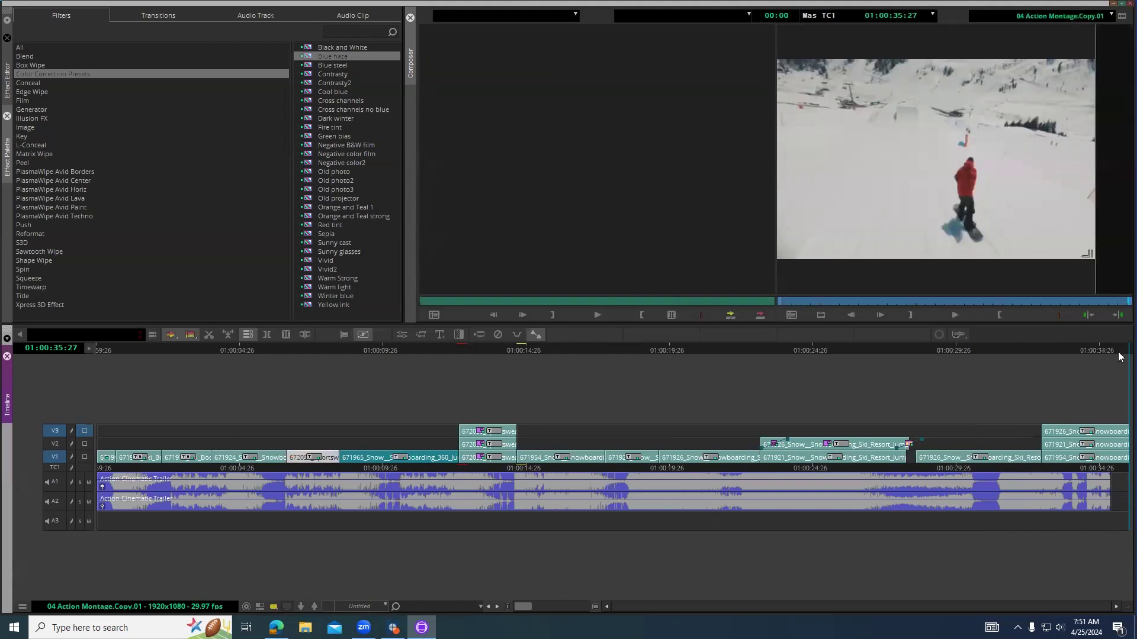
key(ctrl+v)
drag(1090, 456, 1093, 423)
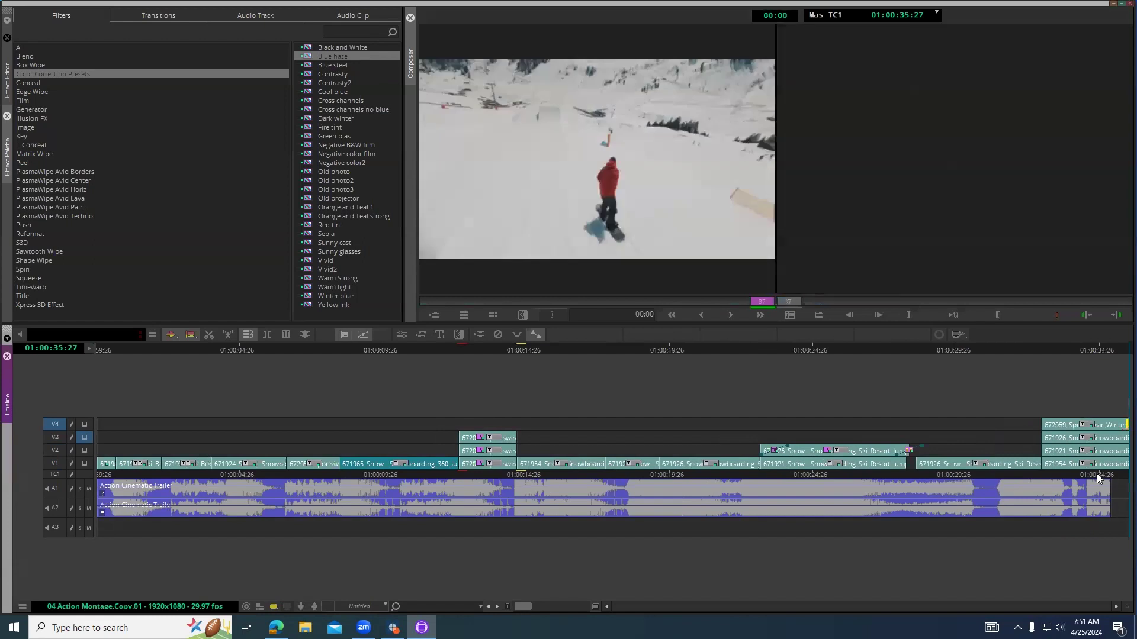
Try the 3D Warp effect on the V2 clip of the end stack and remove it.
click(1112, 354)
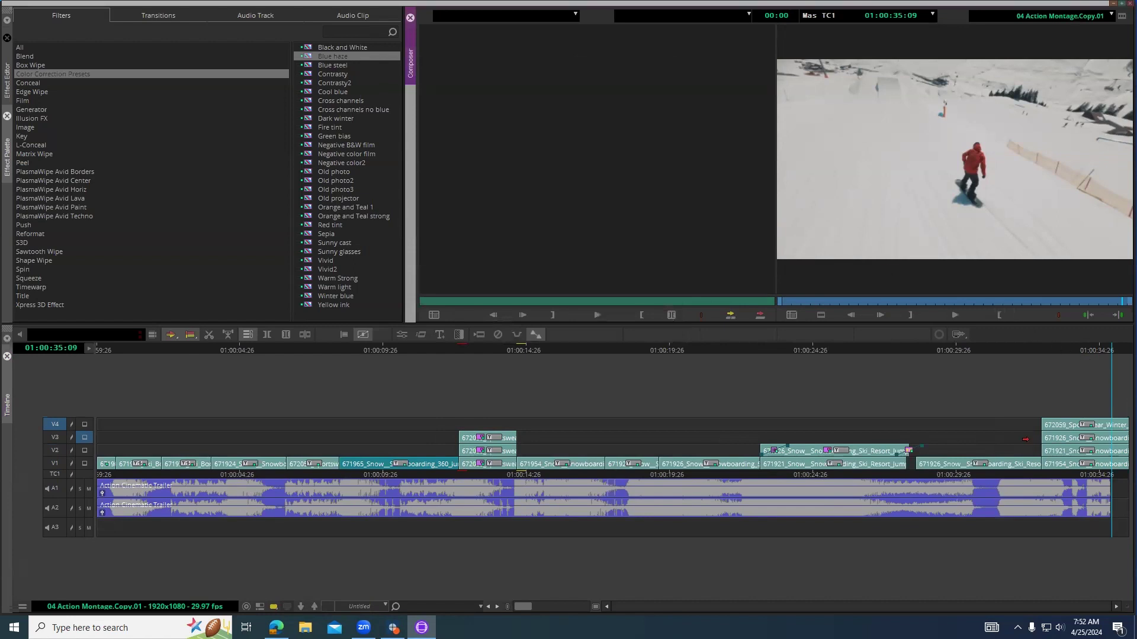
click(1051, 446)
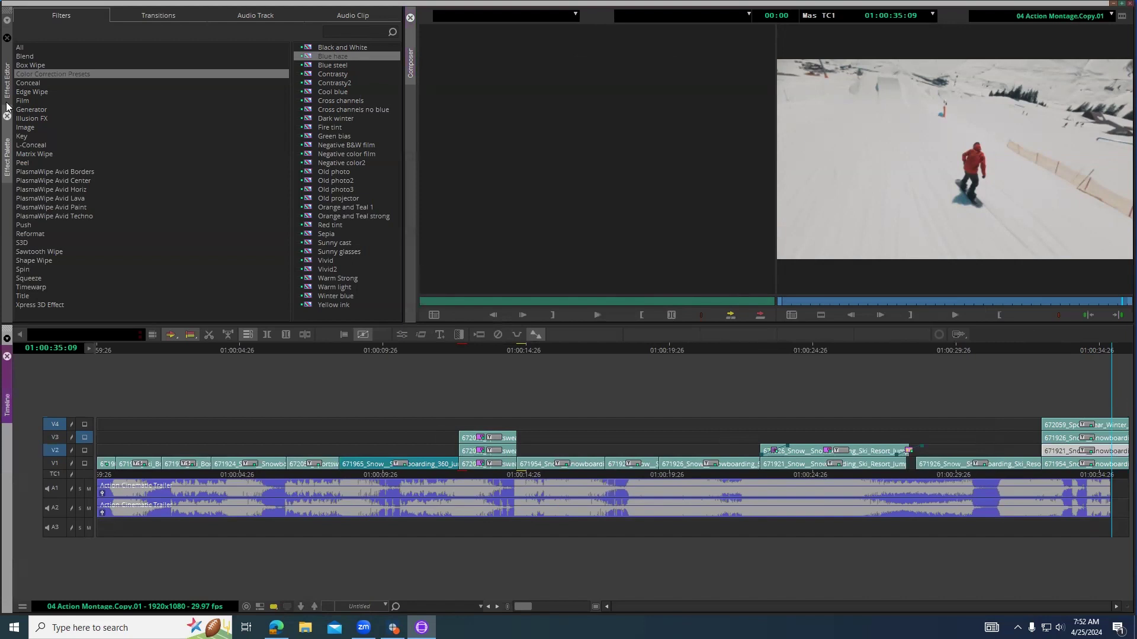
click(23, 56)
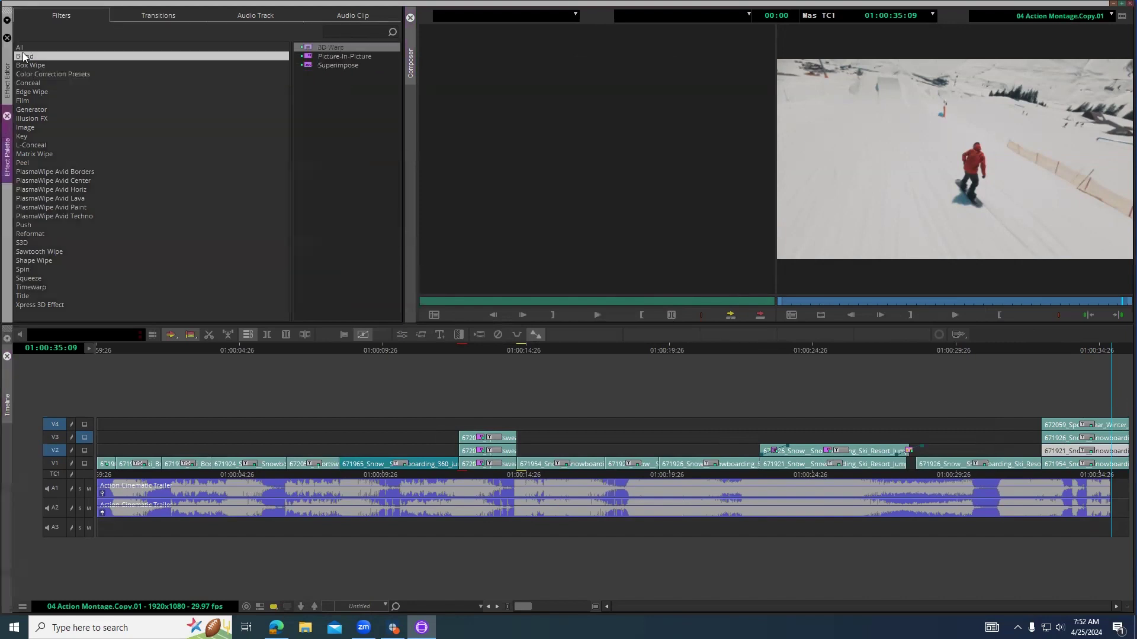
click(309, 47)
double_click(309, 47)
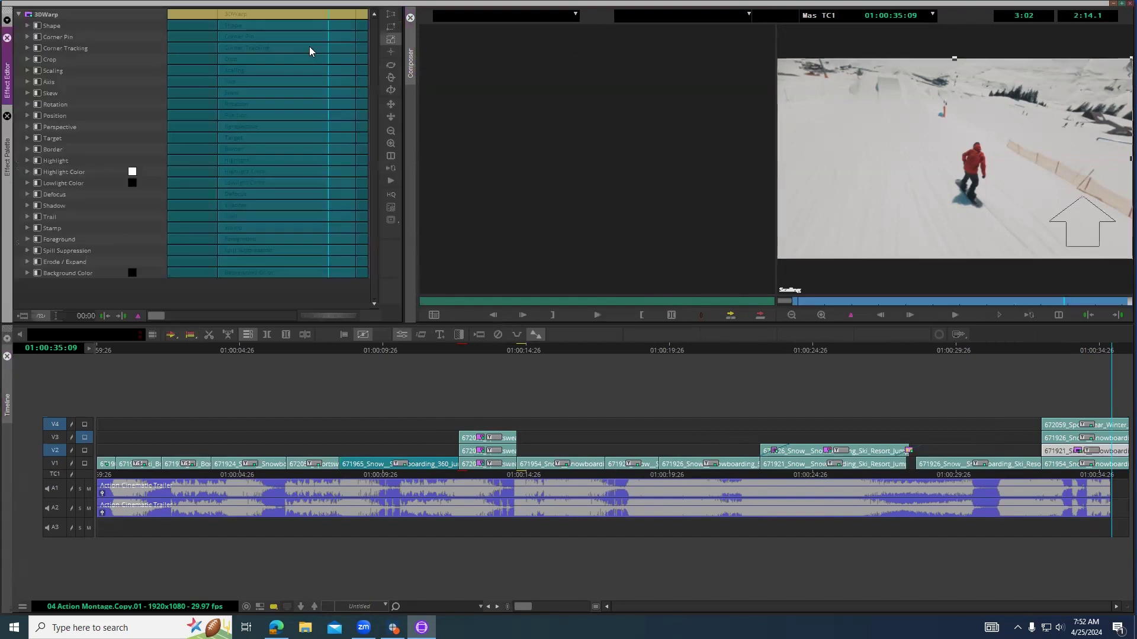
click(372, 273)
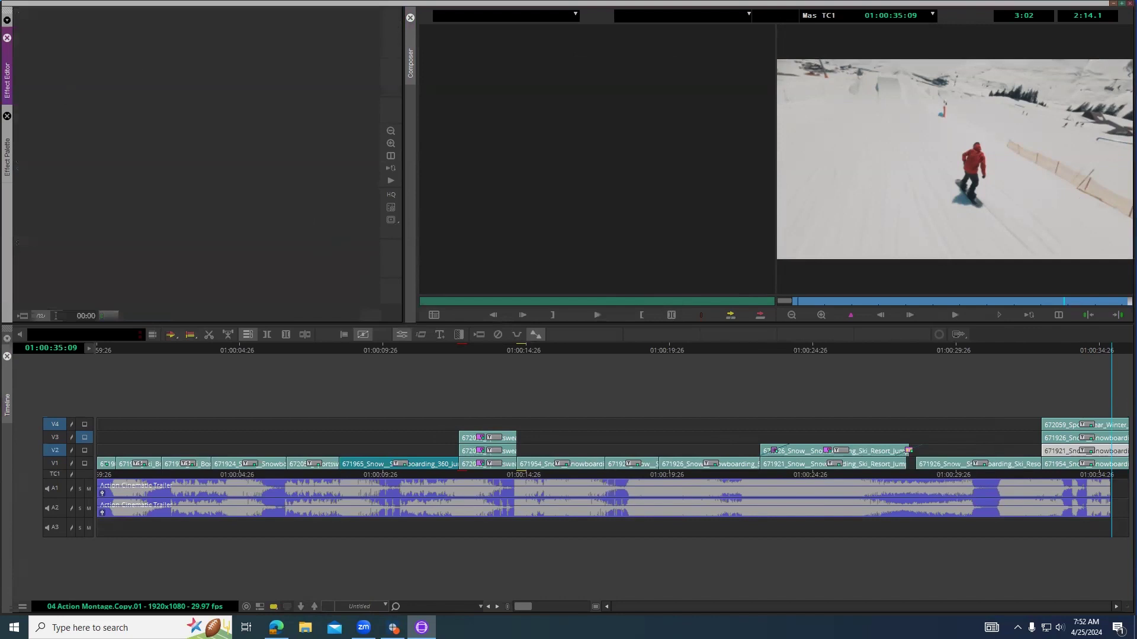
Apply Picture-In-Picture to the V2 clip of the end stack, monitor V2, and set scaling 25 and border width 13.
click(8, 148)
double_click(308, 56)
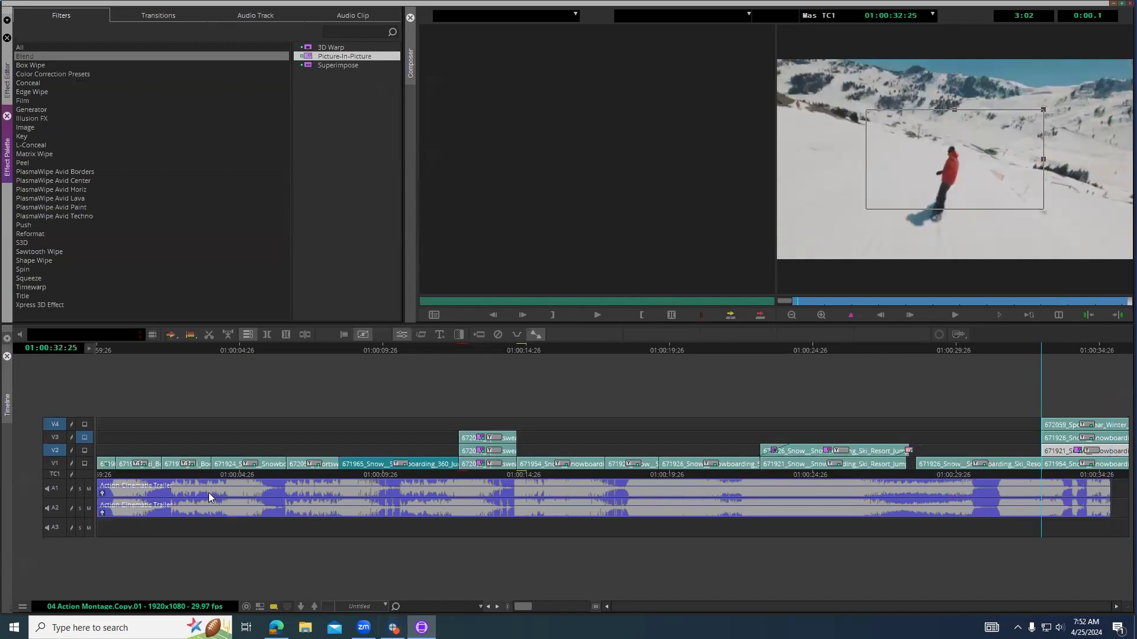
click(85, 450)
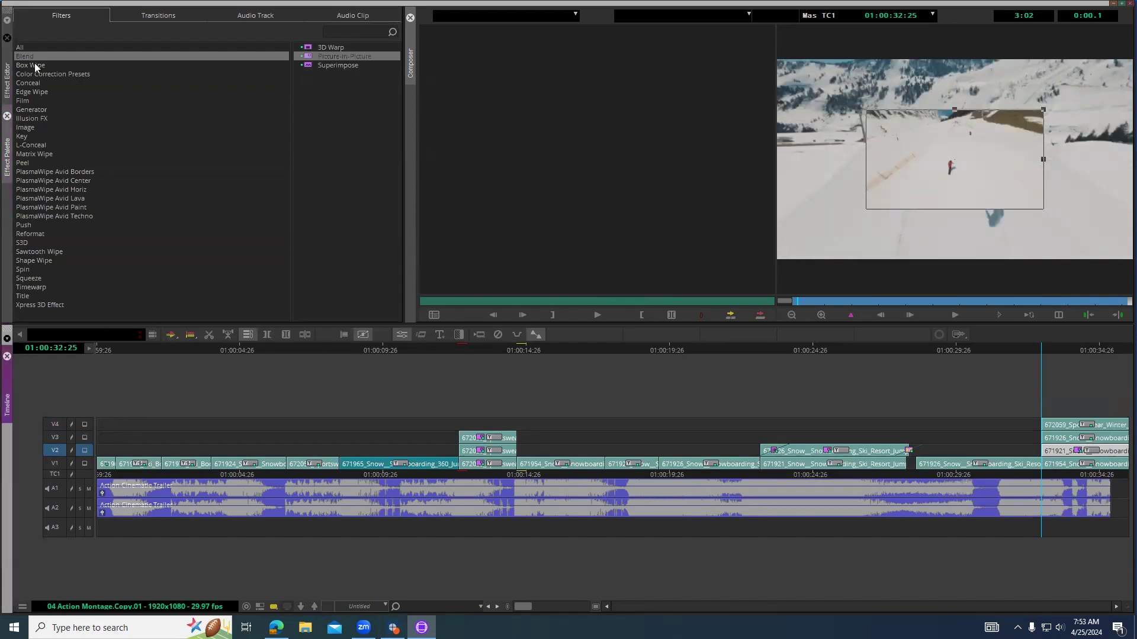
click(8, 76)
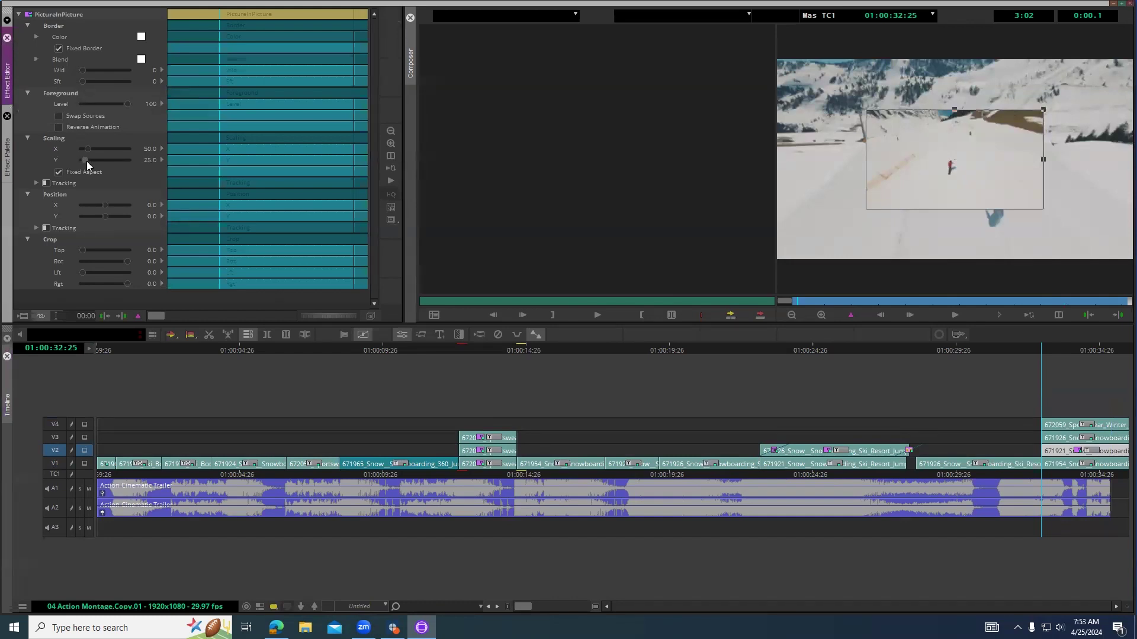
mouse_move(81, 64)
mouse_down()
mouse_move(81, 80)
mouse_move(91, 72)
mouse_up()
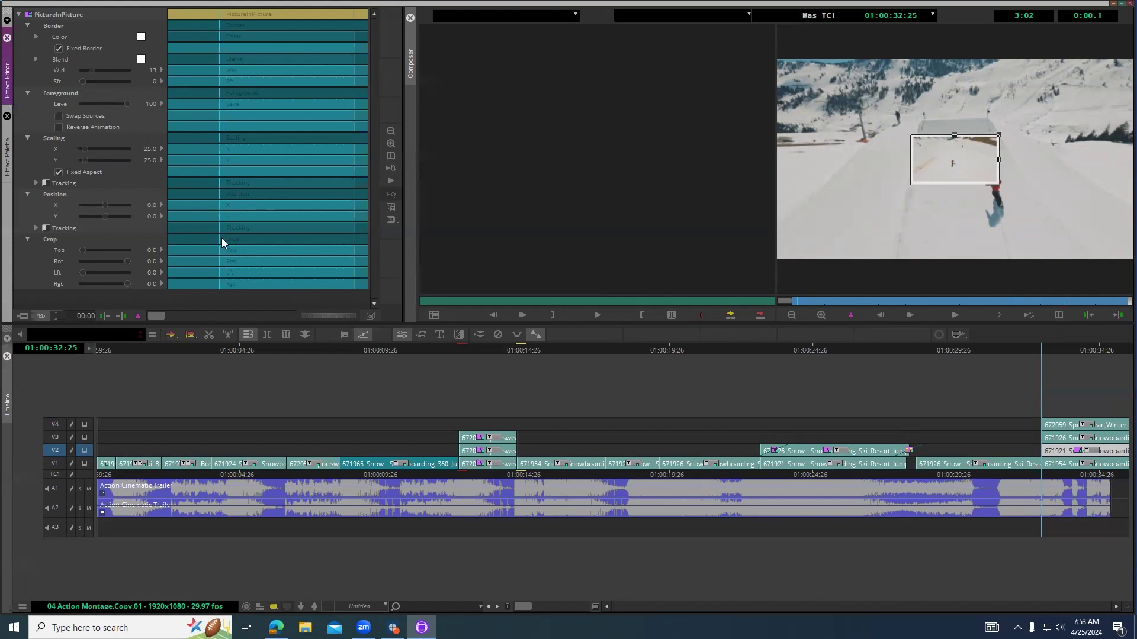
Move the V2 inset to X 833 at 01:00:33:00 with a keyframe on all parameters, and play it back.
right_click(136, 316)
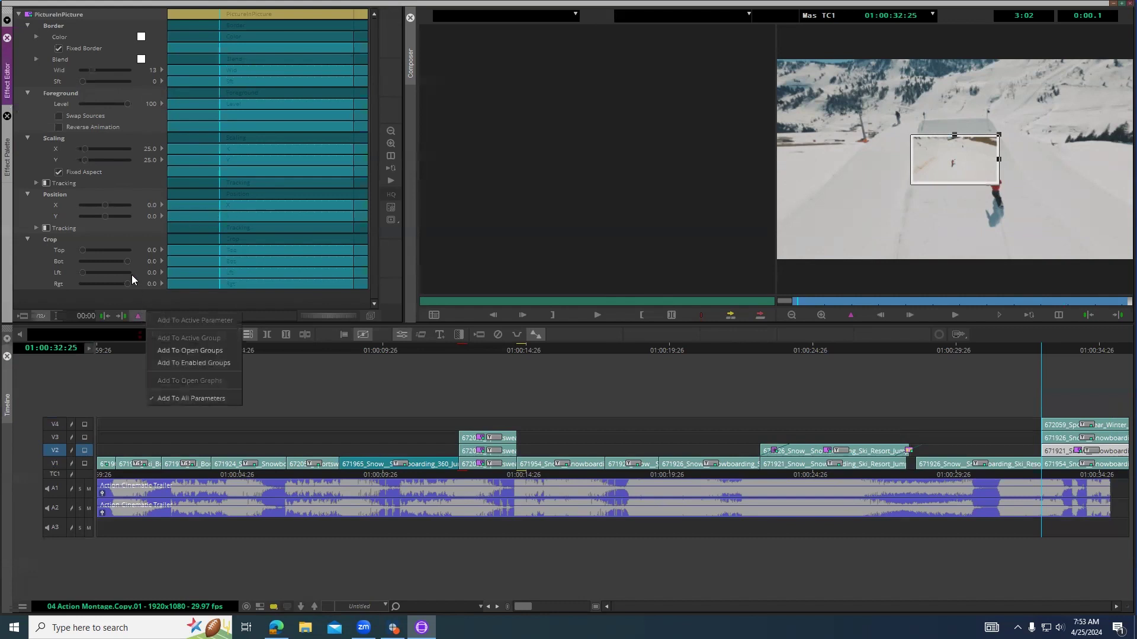
click(226, 207)
drag(103, 205, 99, 205)
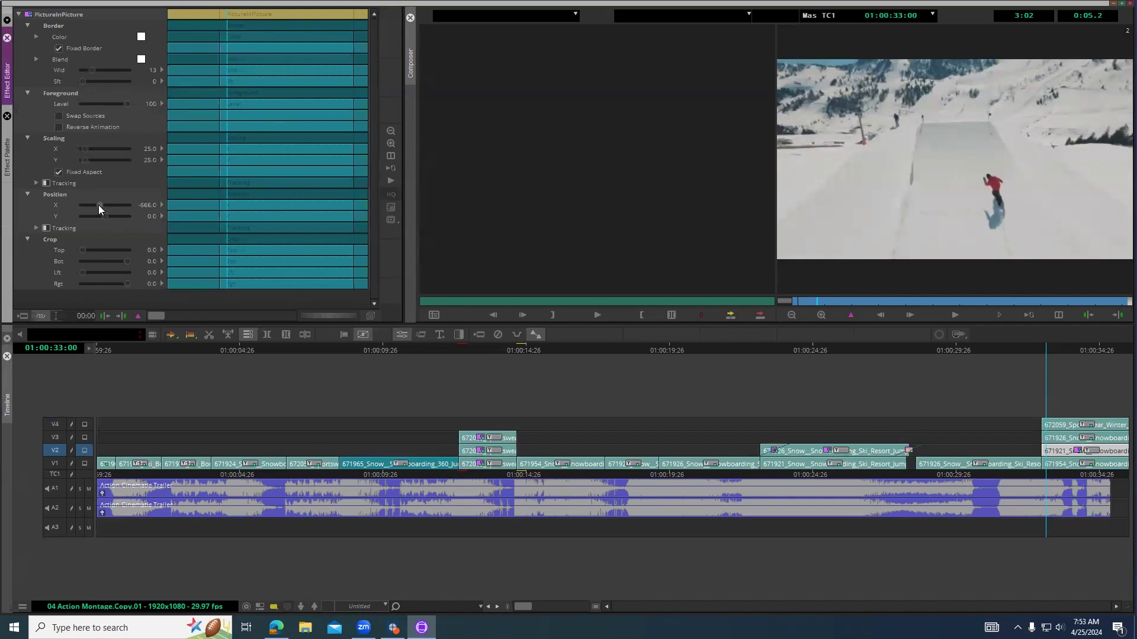
drag(98, 205, 109, 208)
click(135, 318)
right_click(136, 317)
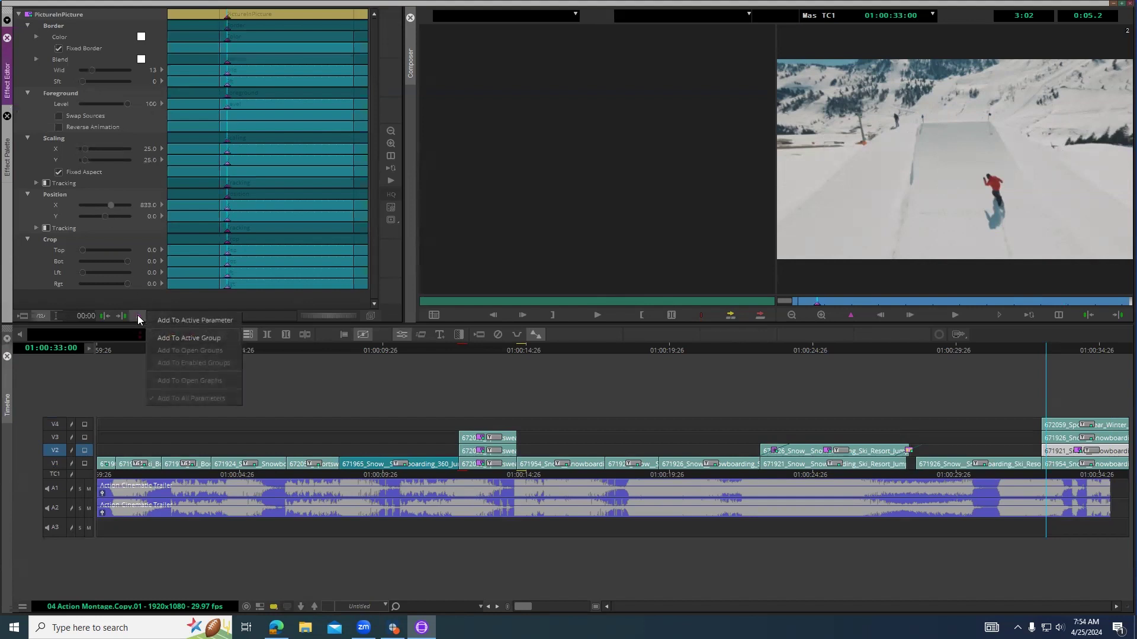
click(101, 195)
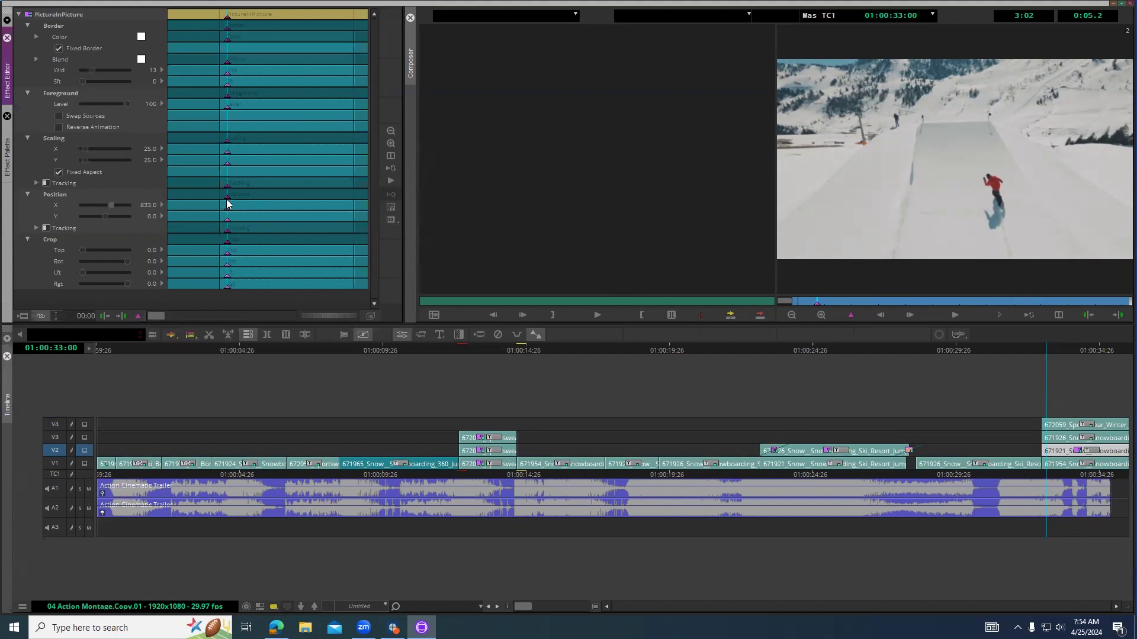
key(space)
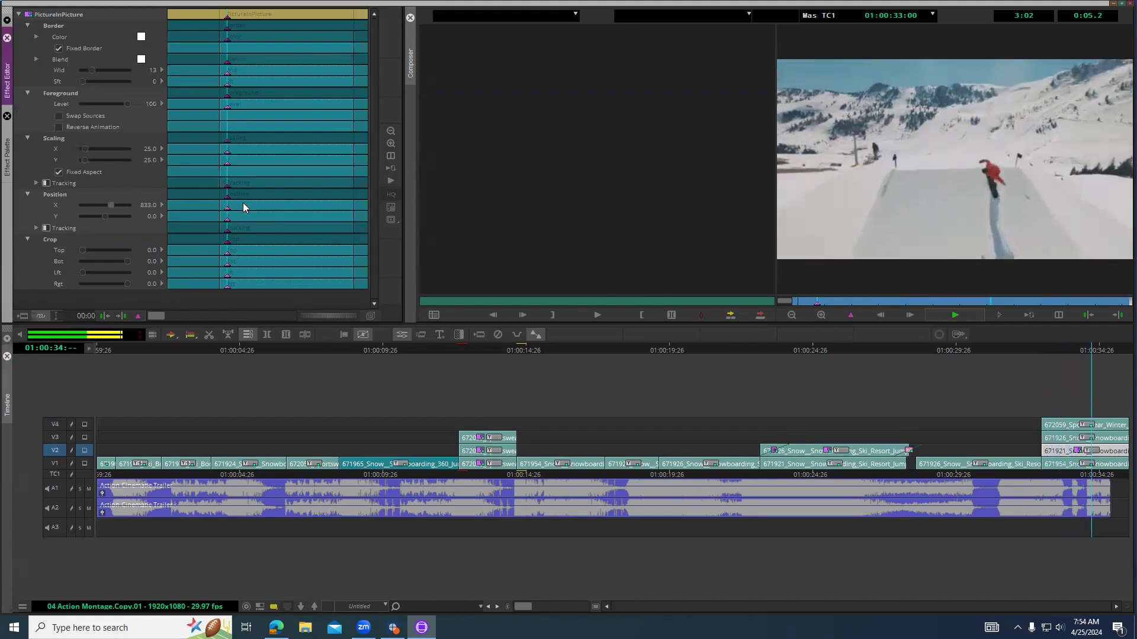
Add a keyframe on all parameters at 01:00:35:02 and set the V2 inset's X position to -916.
key(space)
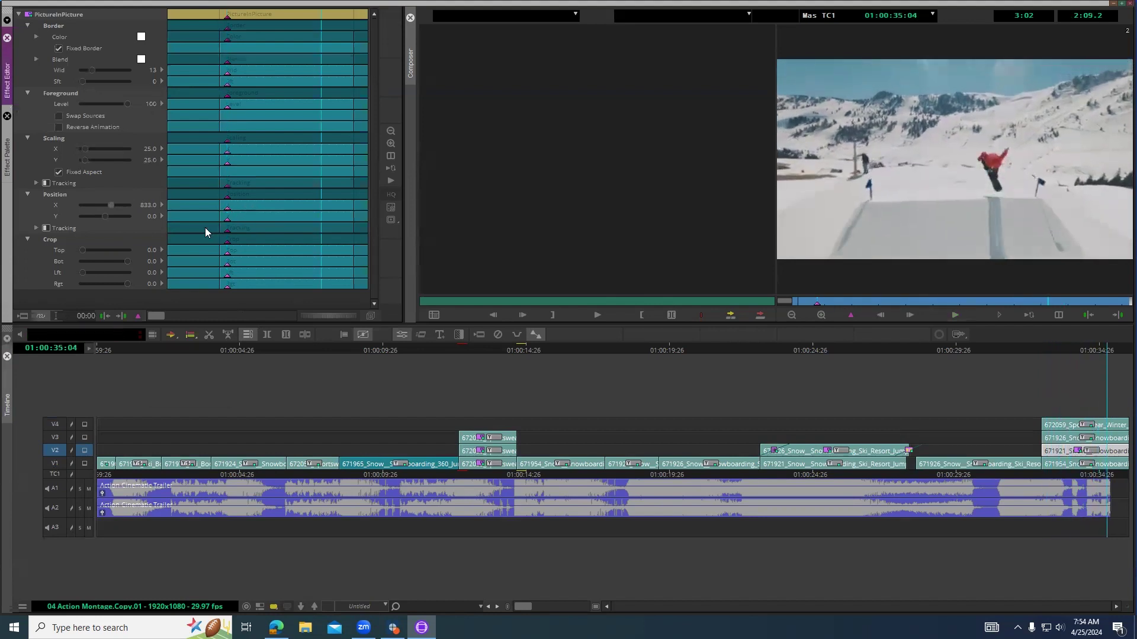
right_click(140, 317)
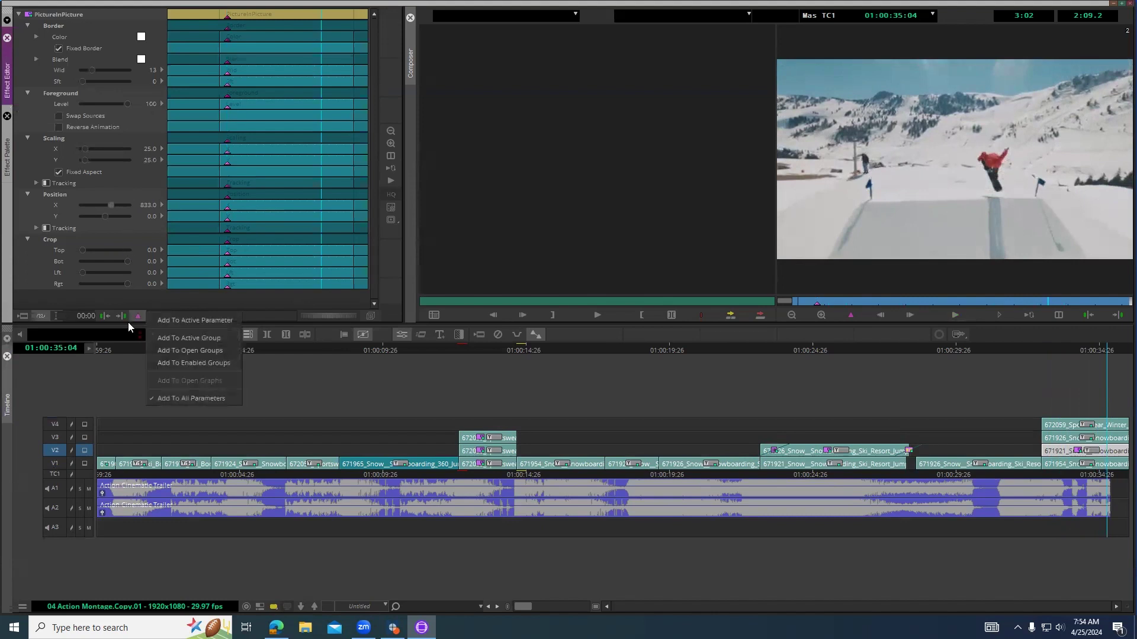
click(318, 194)
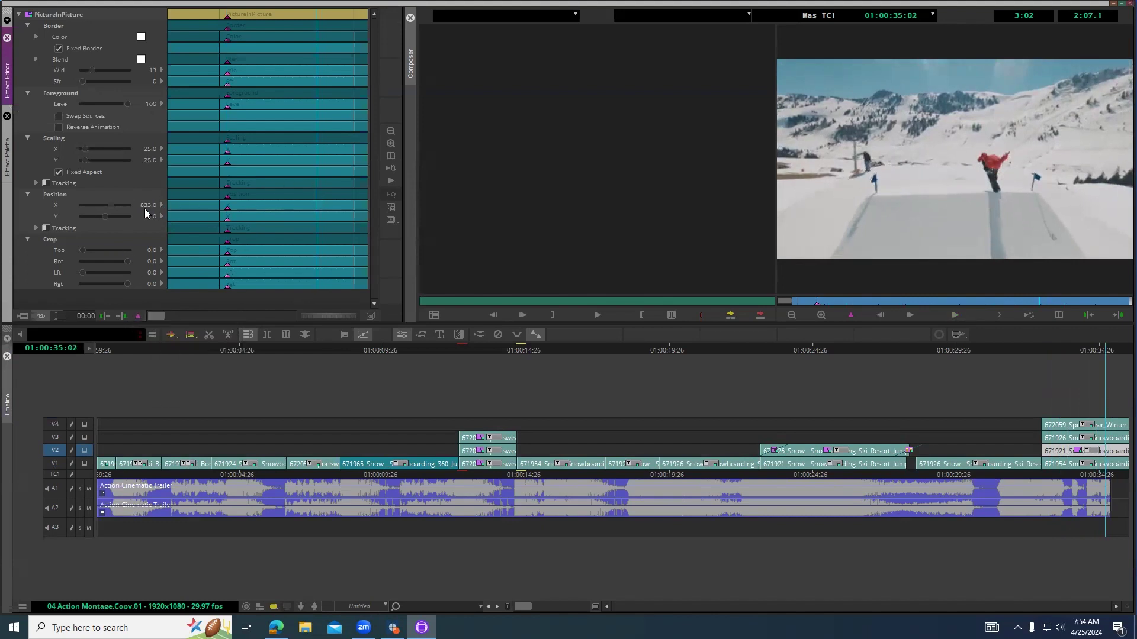
drag(112, 205, 100, 205)
key(ctrl+space)
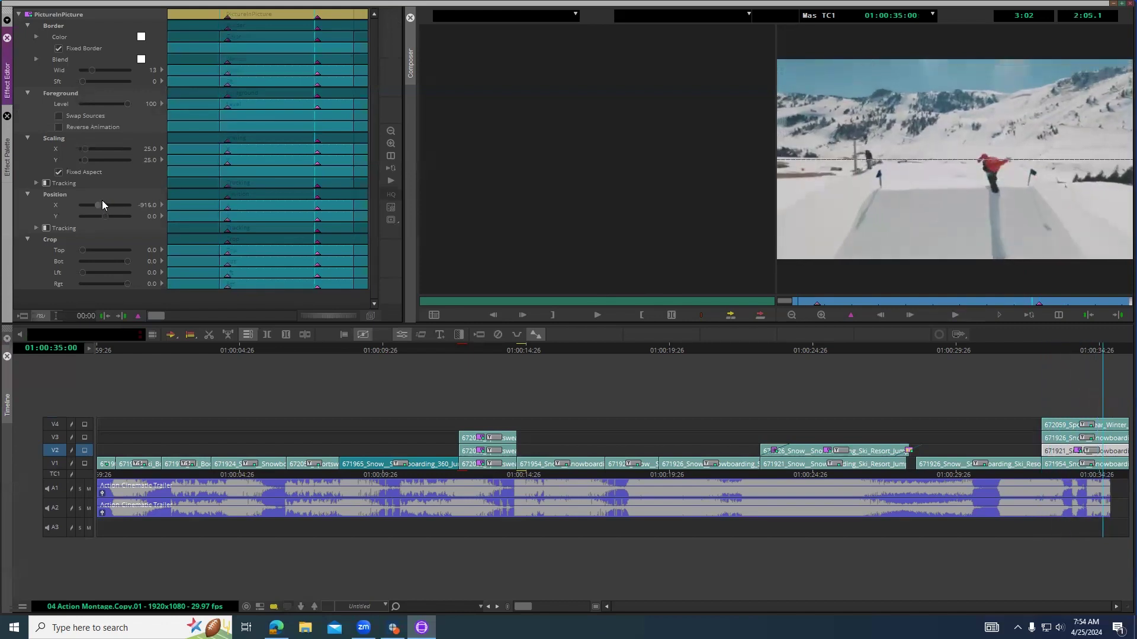
Try to move only the second Position keyframe closer to the clip's end, and undo it.
click(318, 167)
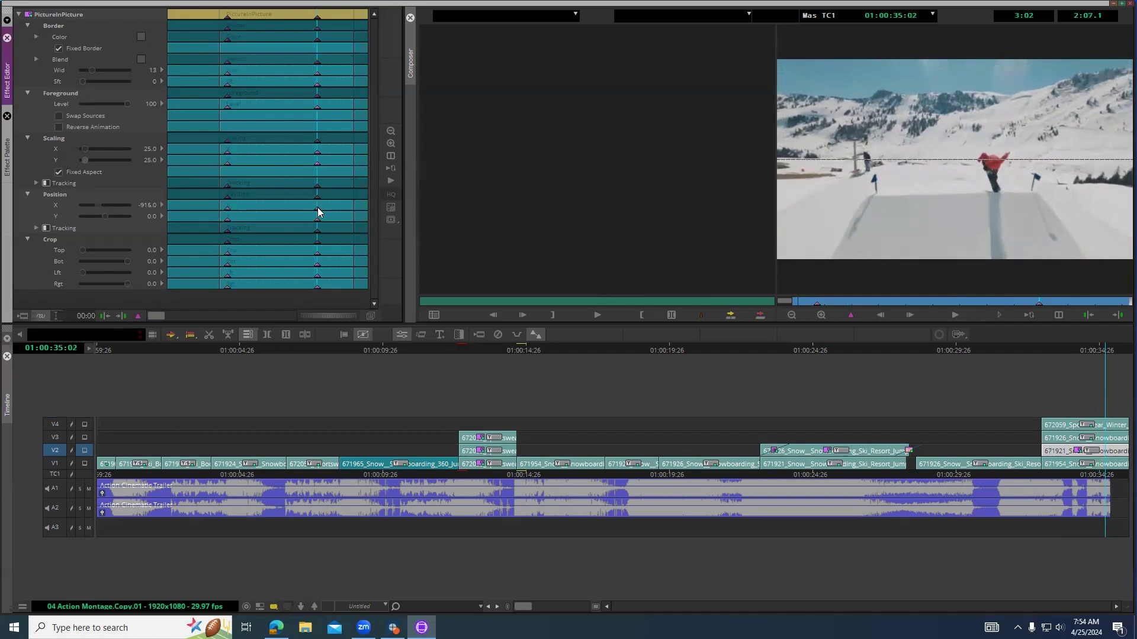
drag(318, 214, 350, 216)
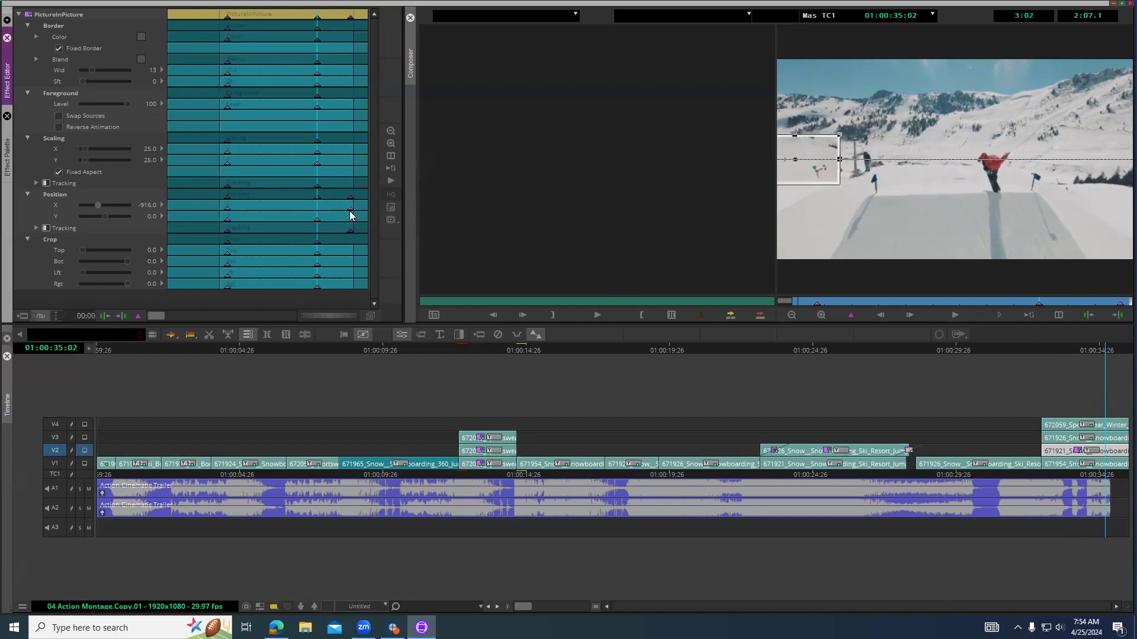
click(317, 203)
key(ctrl+z)
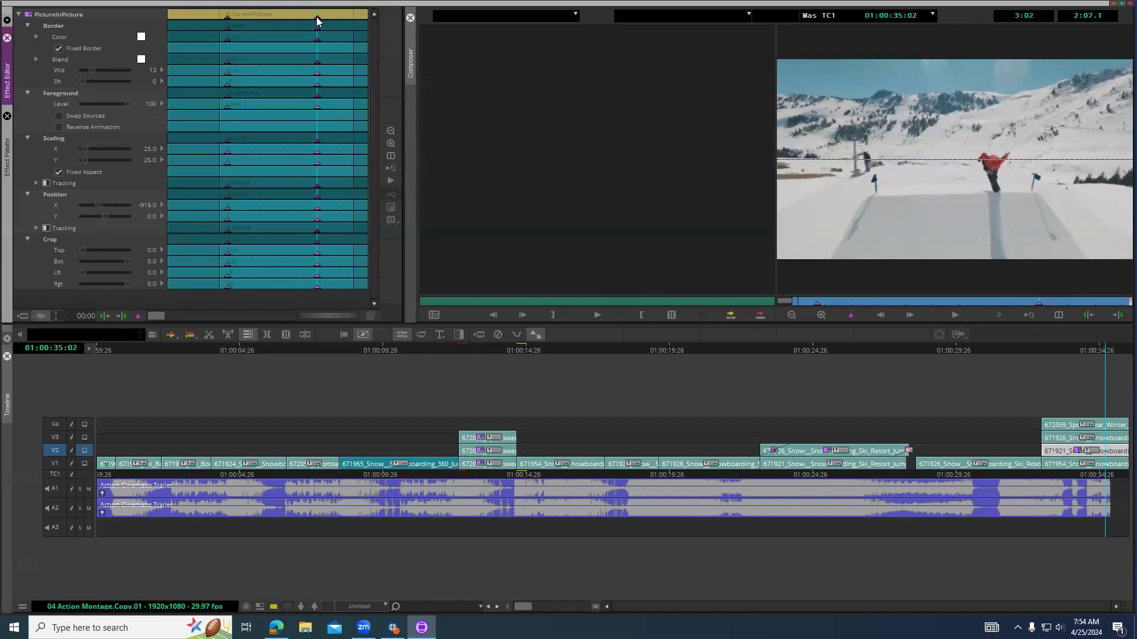
Move the second keyframe of all parameters together to near the end of the V2 clip, and play back the animation.
drag(318, 21, 348, 22)
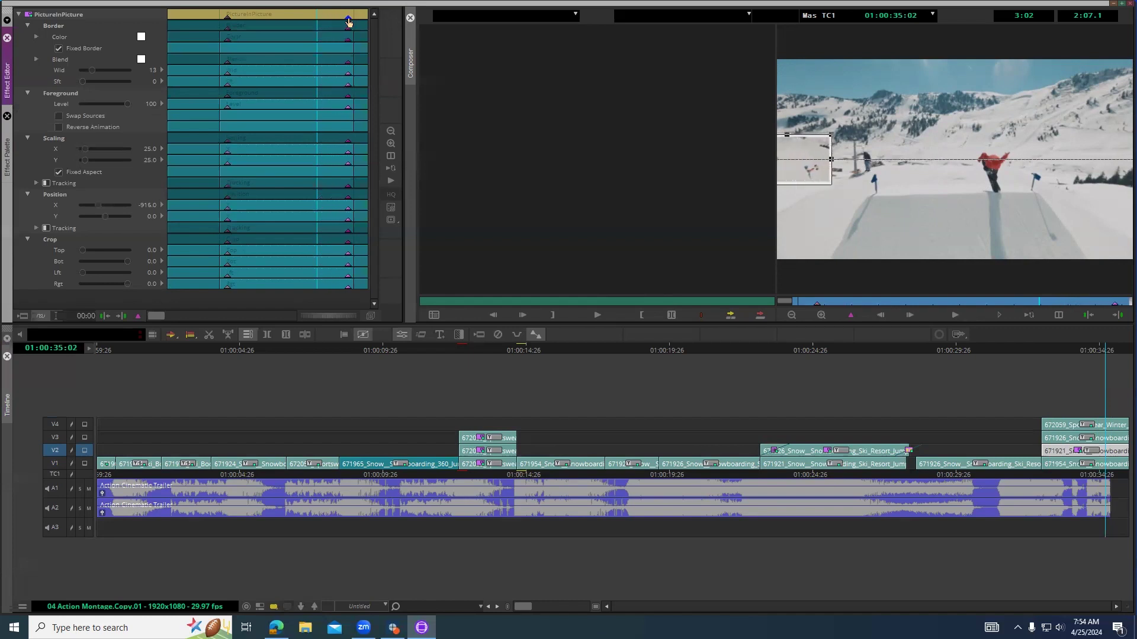
key(space)
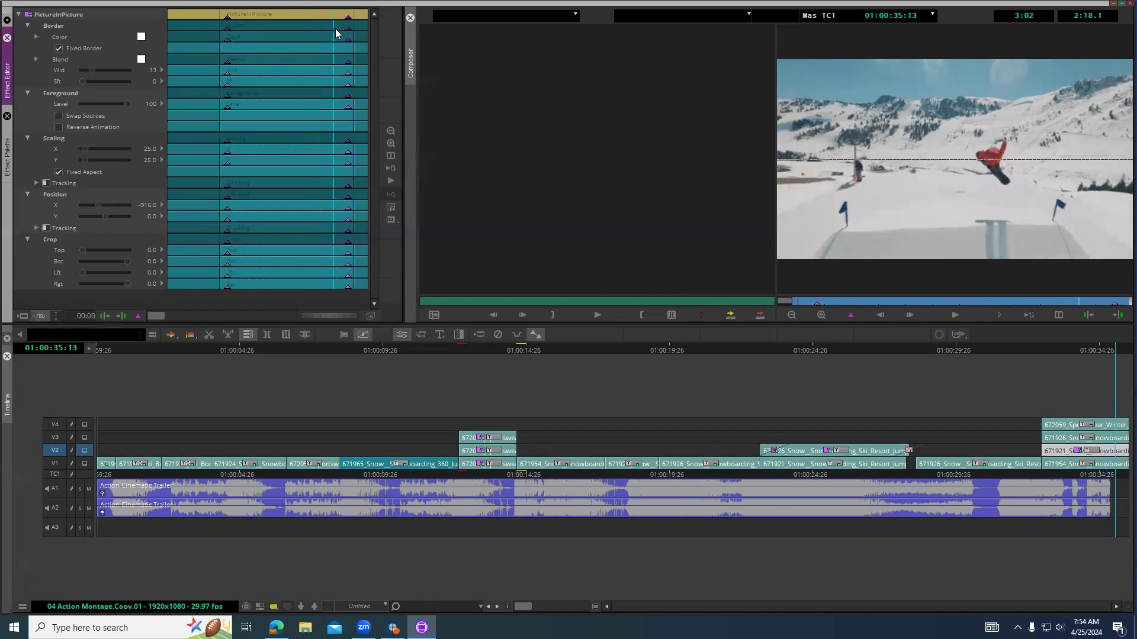
key(space)
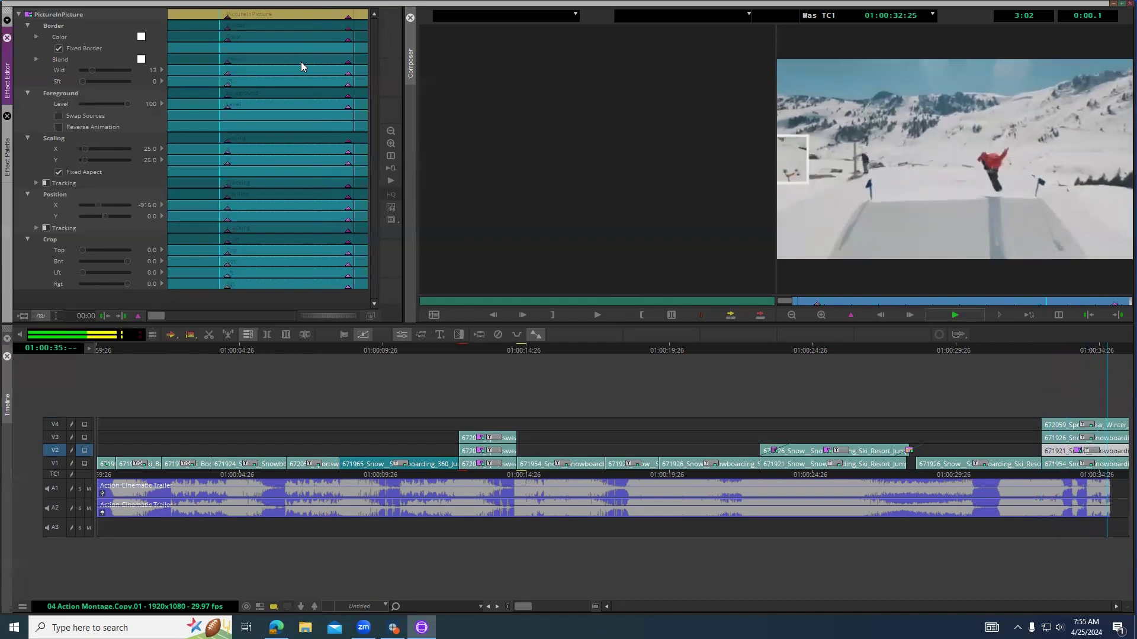
key(space)
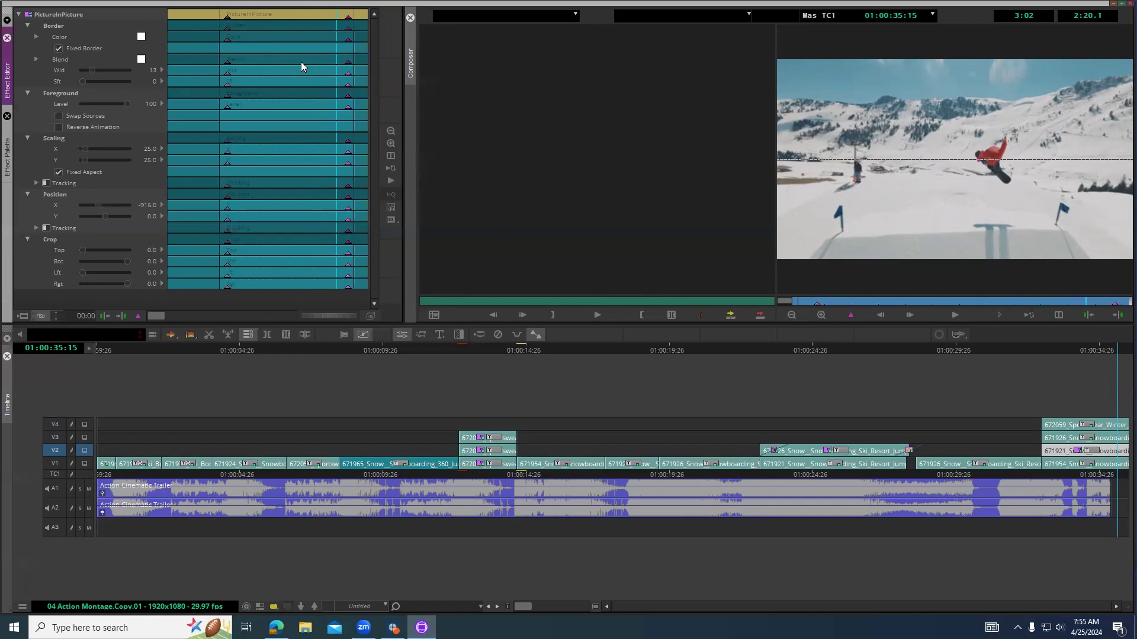
Set the interpolation of the Position X keyframes to Bezier and play back the inset's movement.
right_click(348, 212)
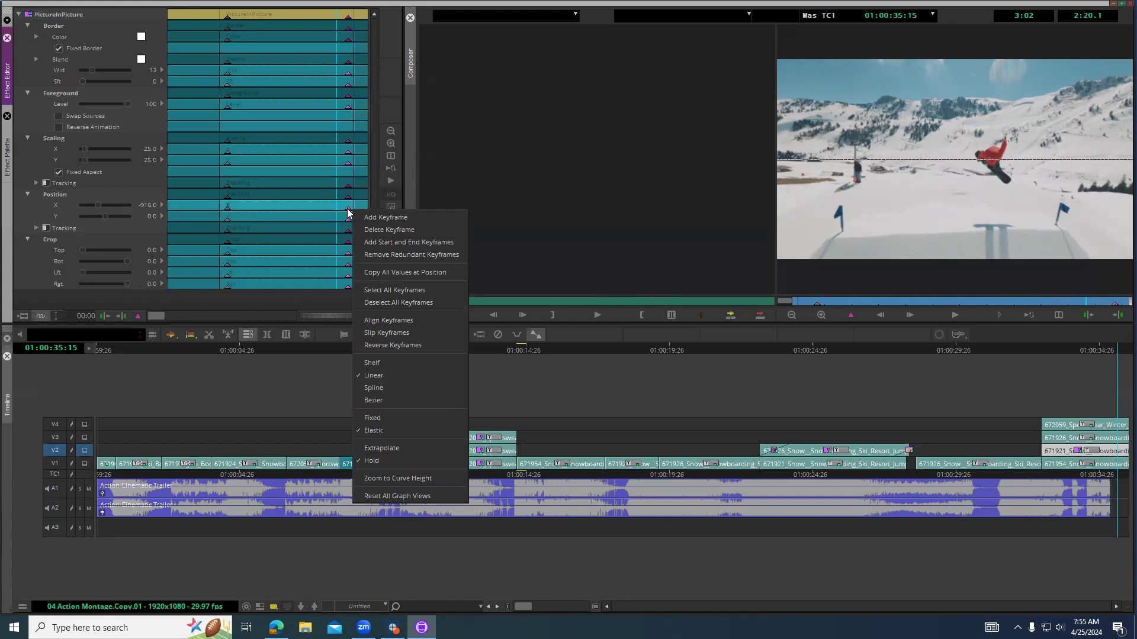
click(387, 400)
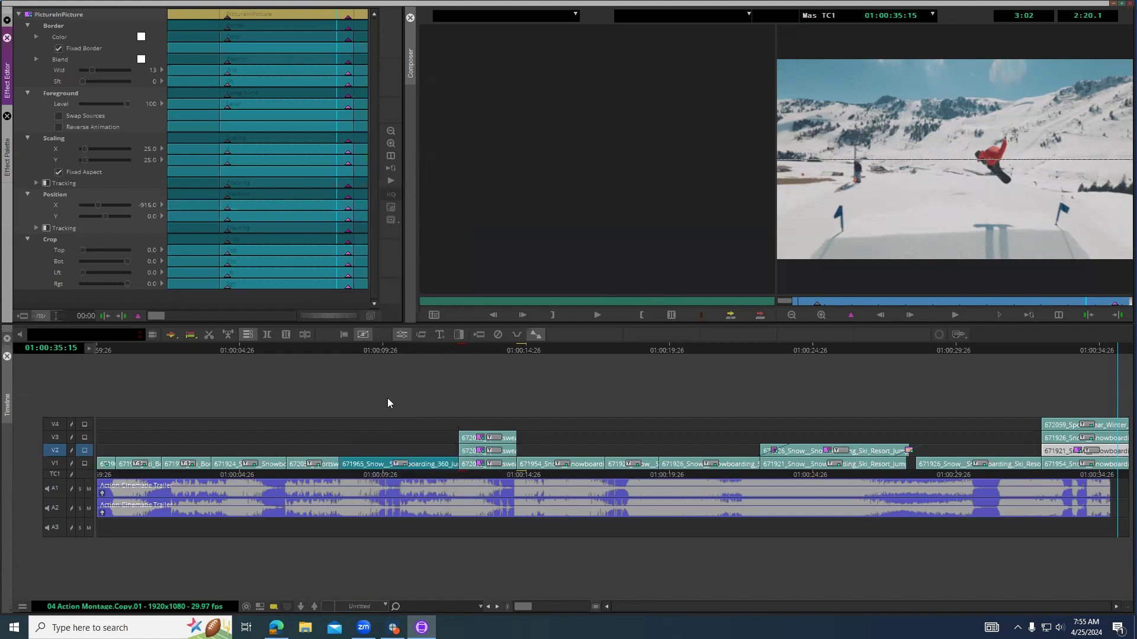
click(335, 14)
key(space)
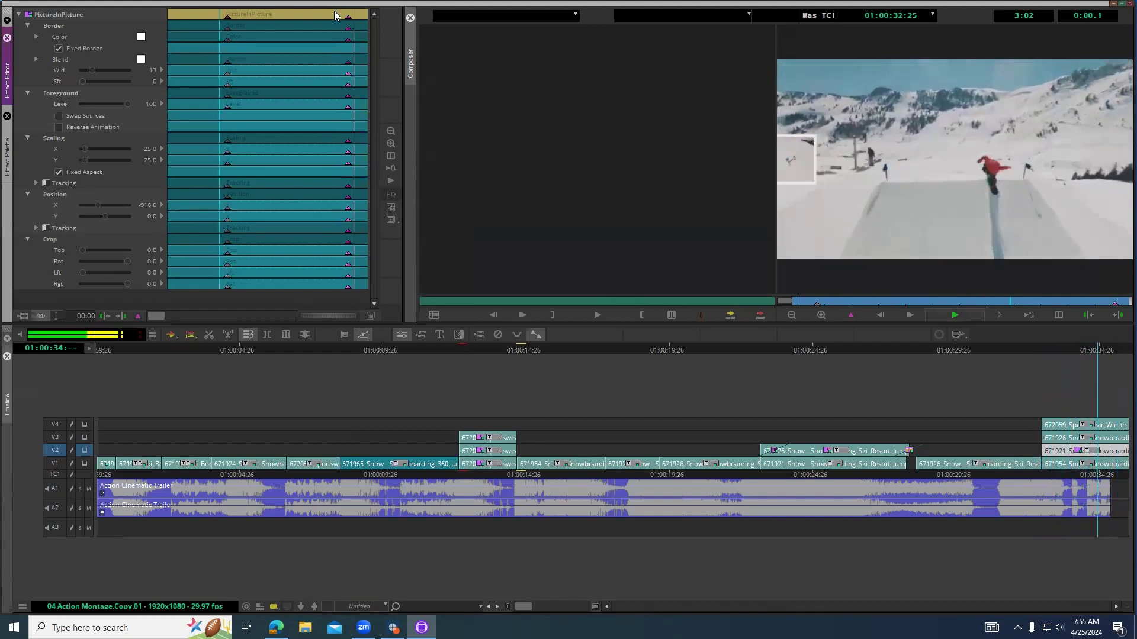
Set the keyframe interpolation of all Picture-In-Picture parameters to Linear.
right_click(348, 199)
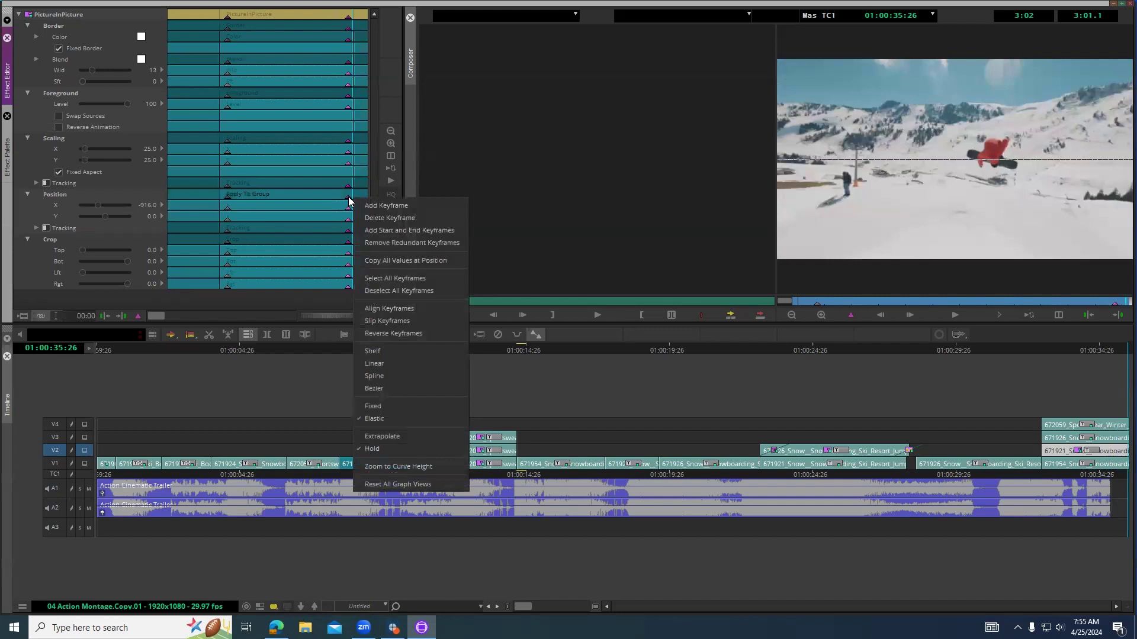
click(350, 21)
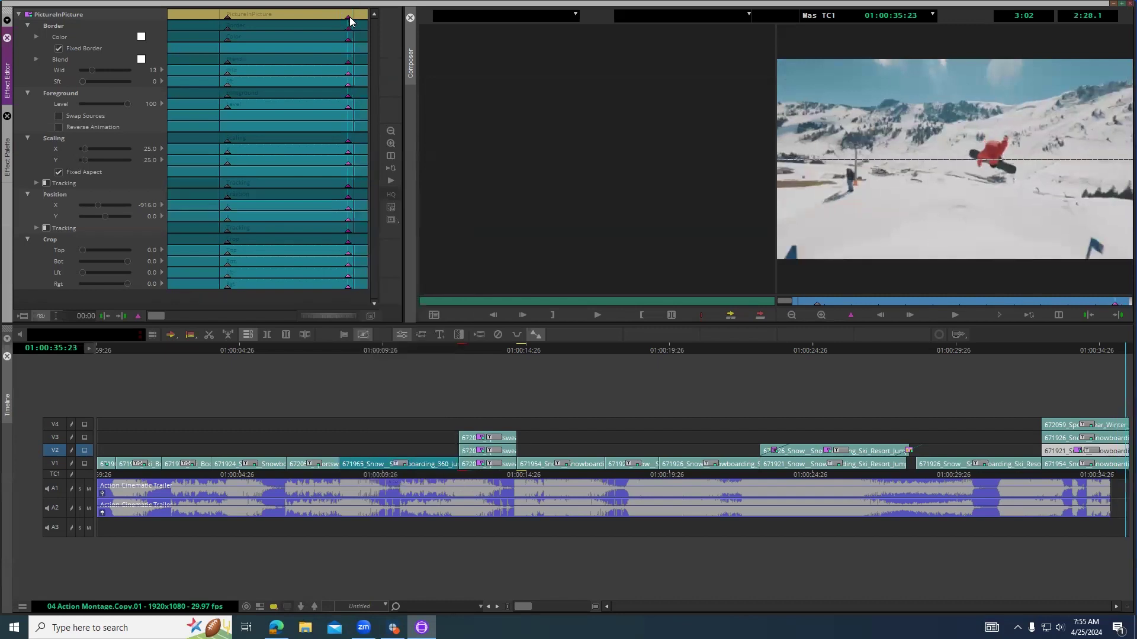
right_click(349, 20)
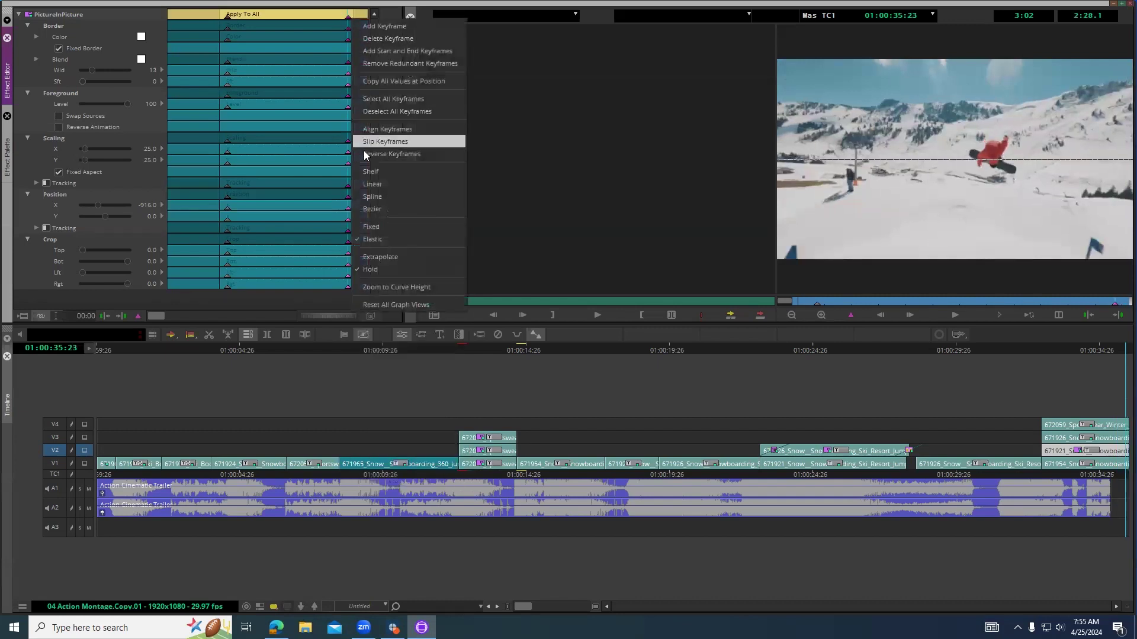
click(371, 184)
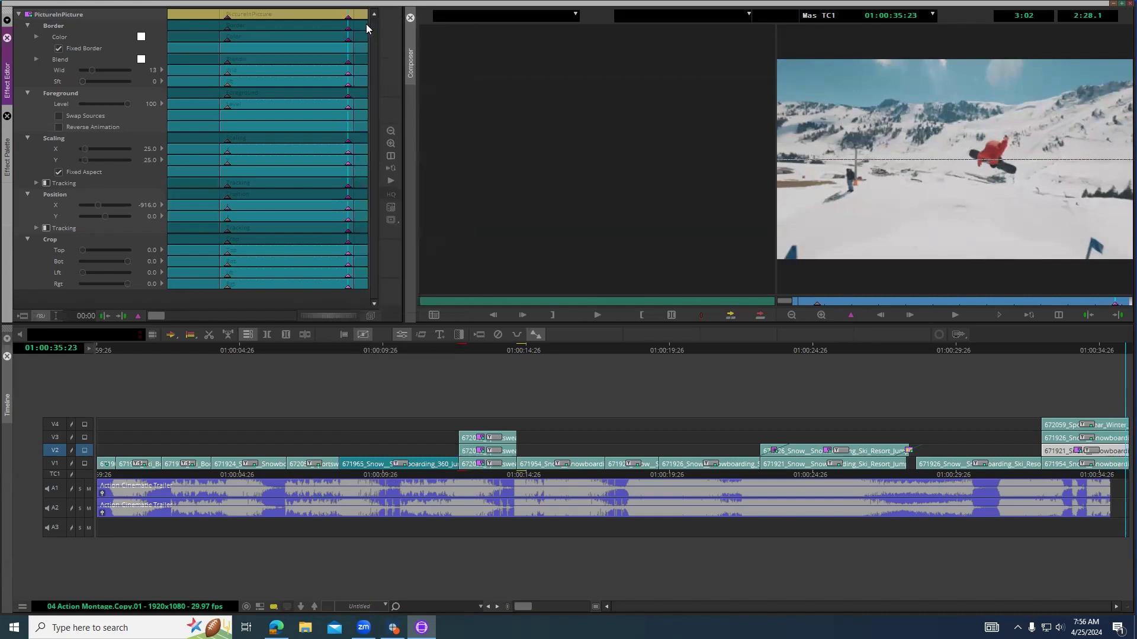
right_click(348, 20)
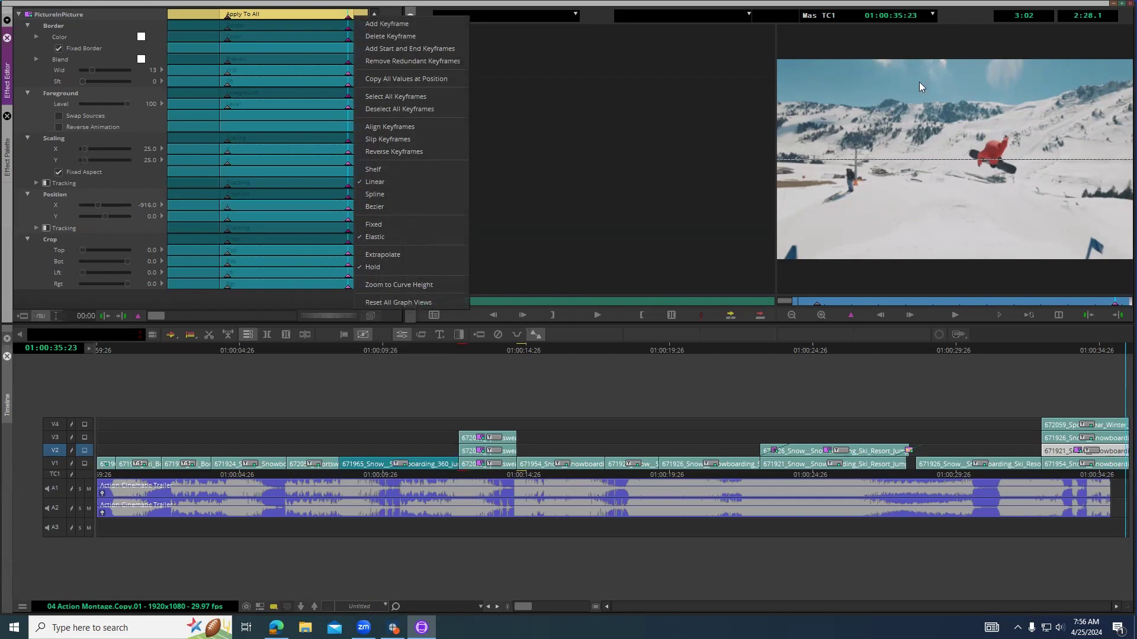
Save the animated Picture-In-Picture effect as a template in the Effects bin and close the Effect Editor.
click(29, 18)
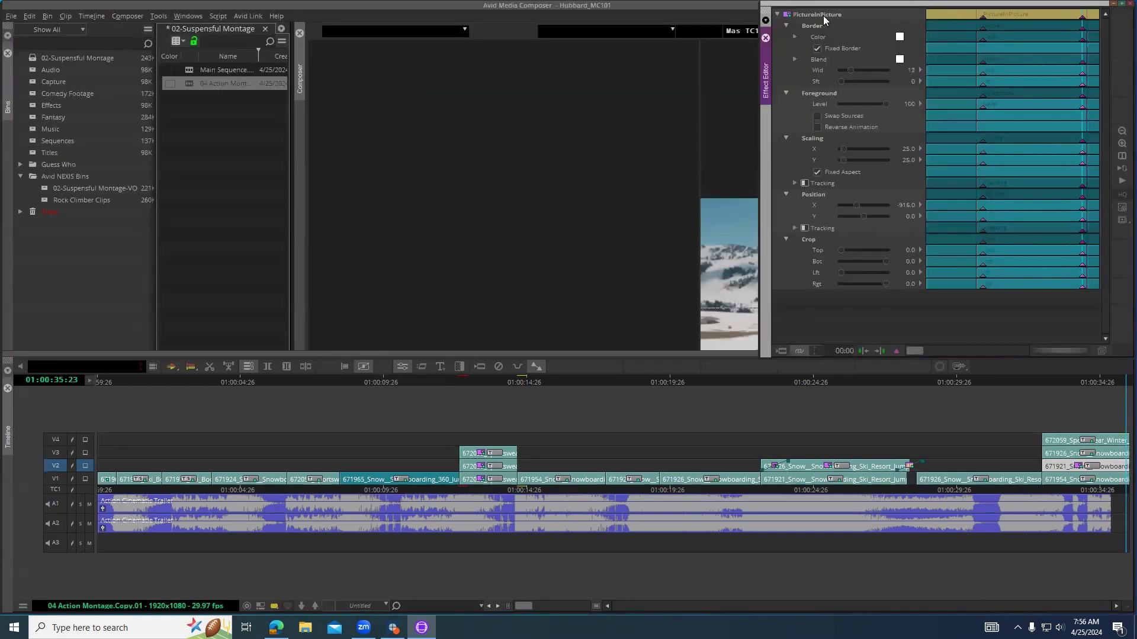
double_click(33, 105)
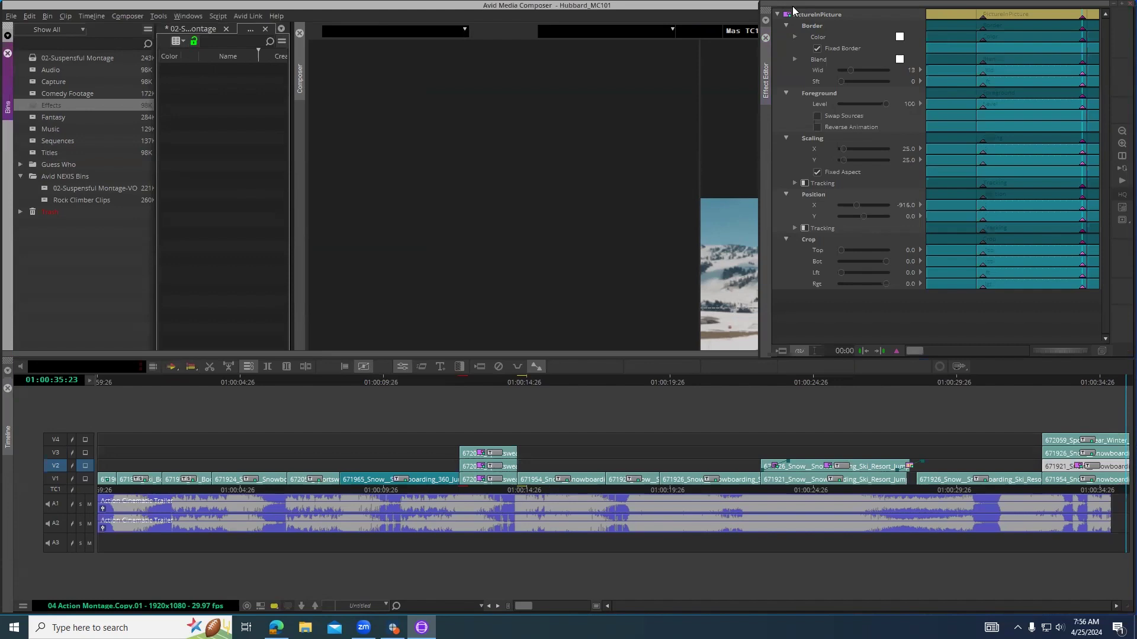
drag(787, 17, 530, 35)
drag(238, 102, 237, 102)
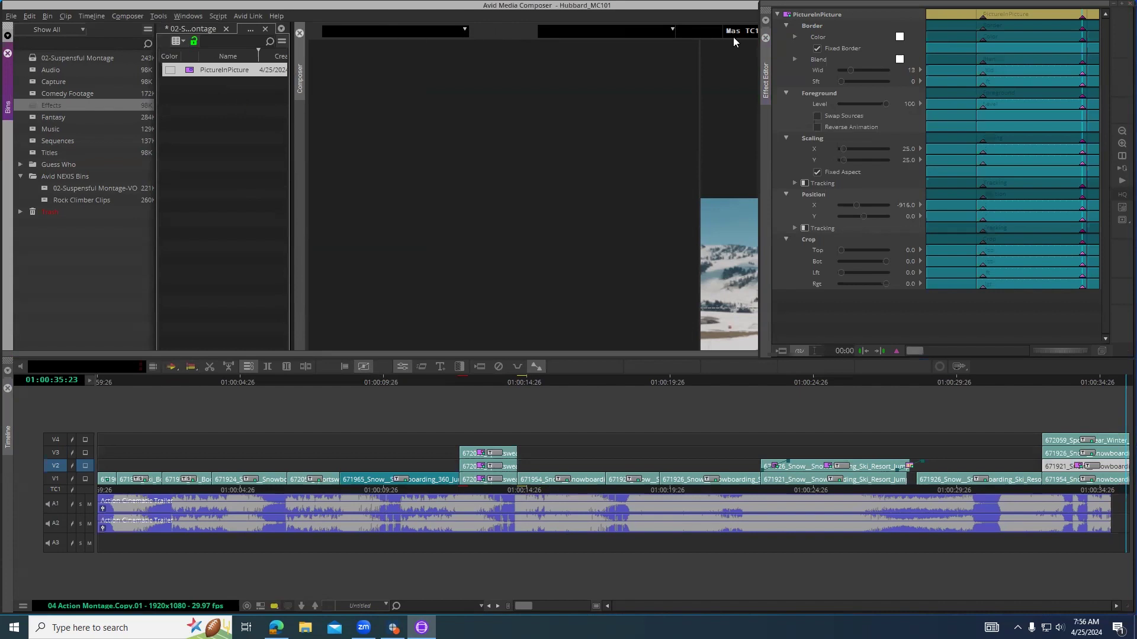
click(1121, 4)
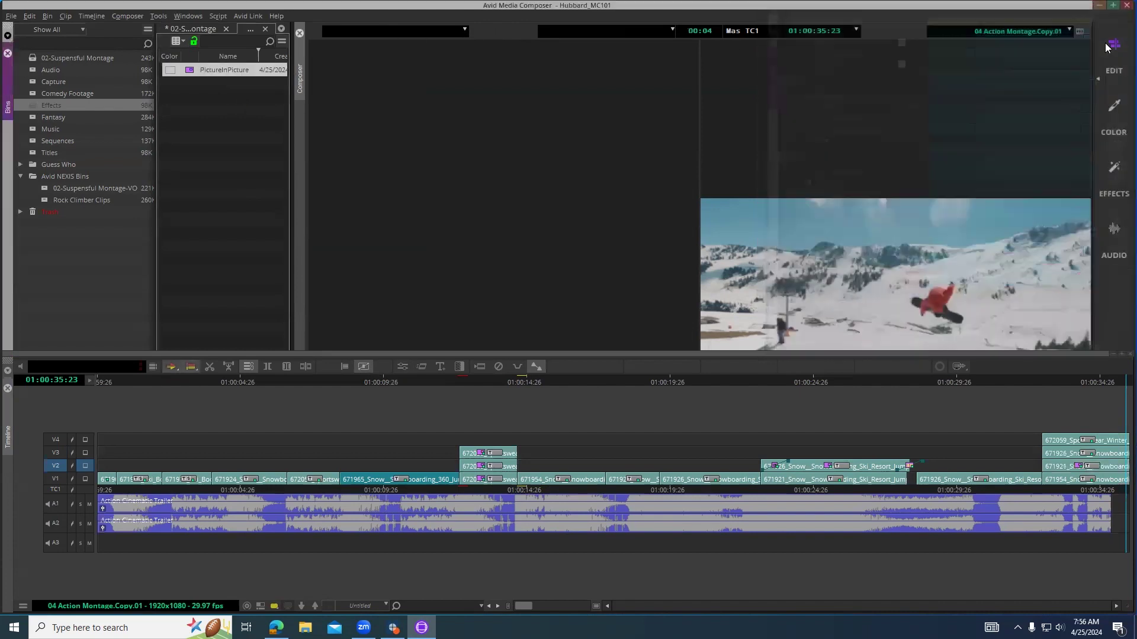
Apply the saved PictureInPicture template to the V4, V3 and V1 clips of the end stack together, and play the stack from its start.
click(1065, 440)
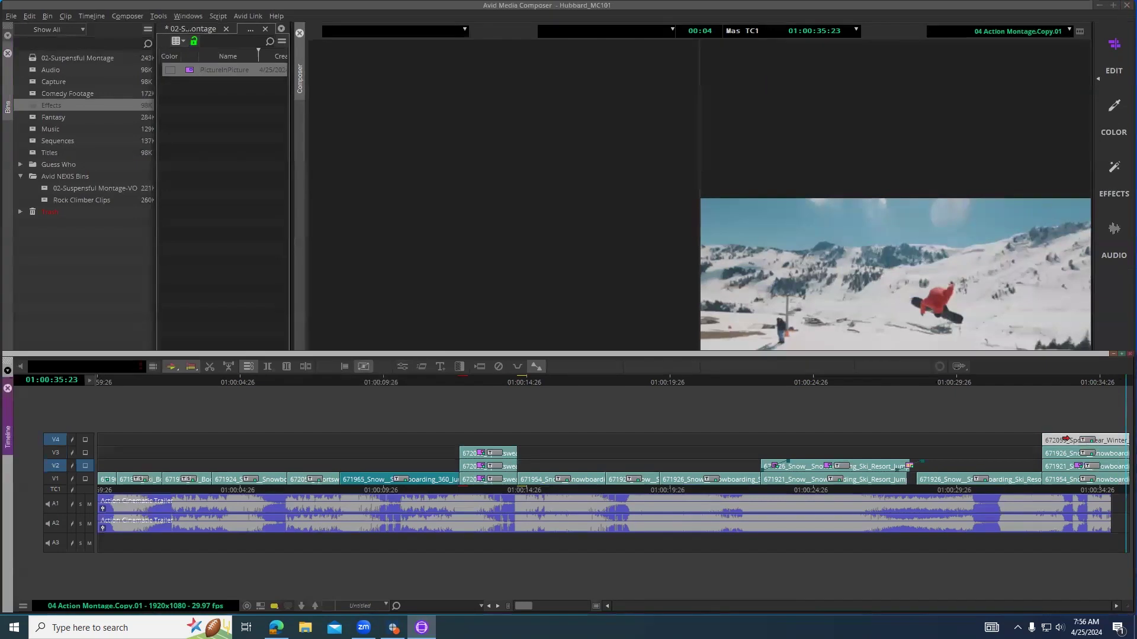
shift+click(1064, 453)
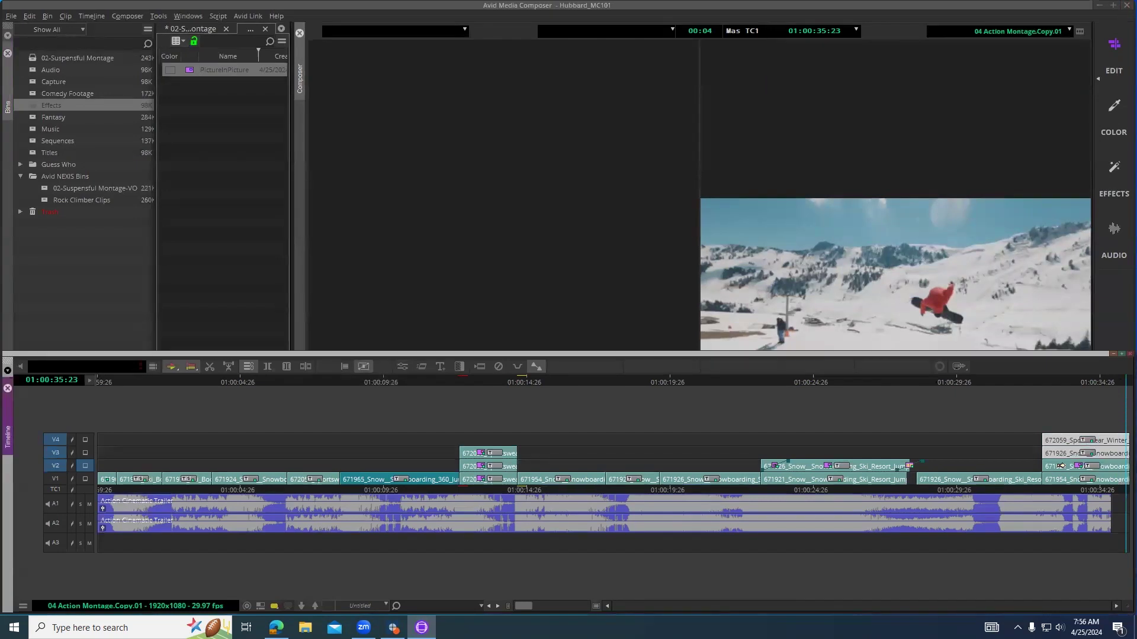
click(1063, 481)
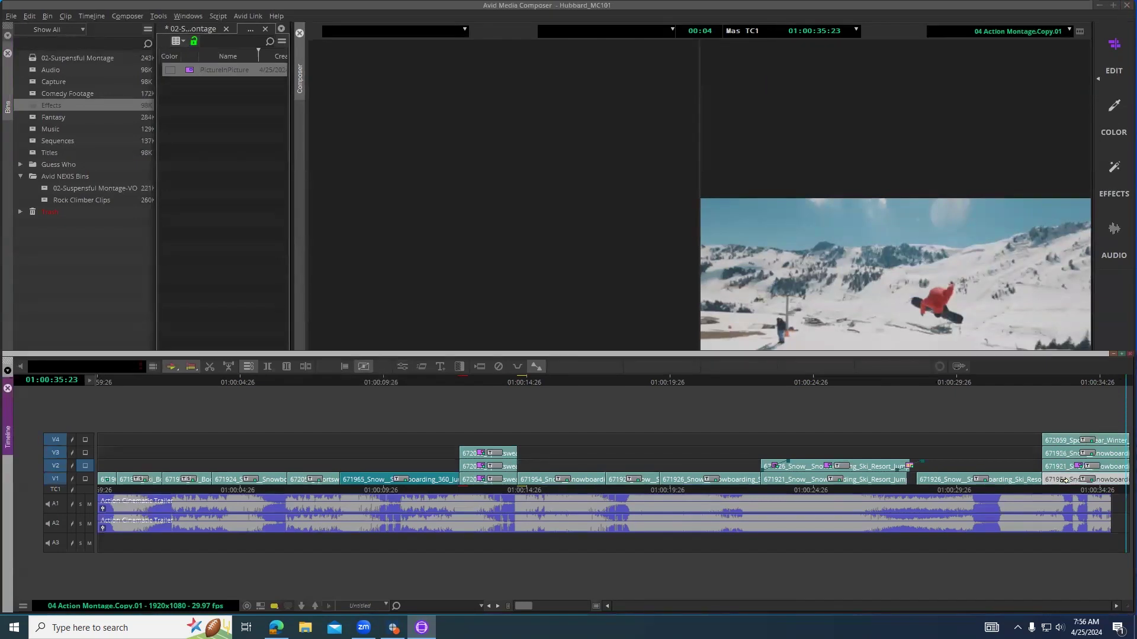
click(1064, 453)
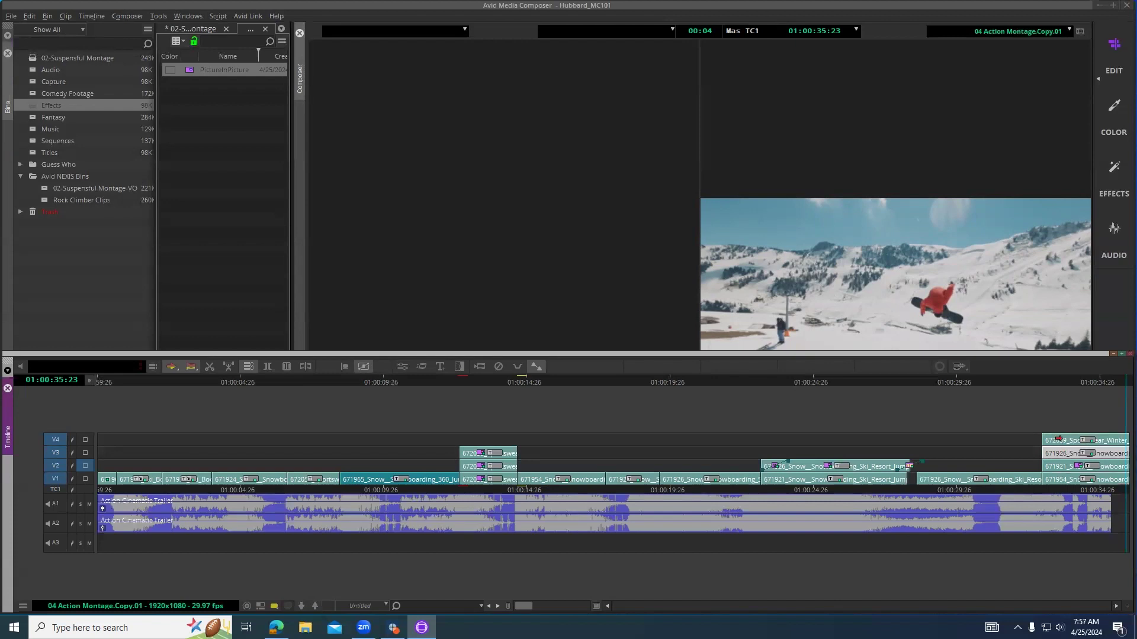
click(1056, 440)
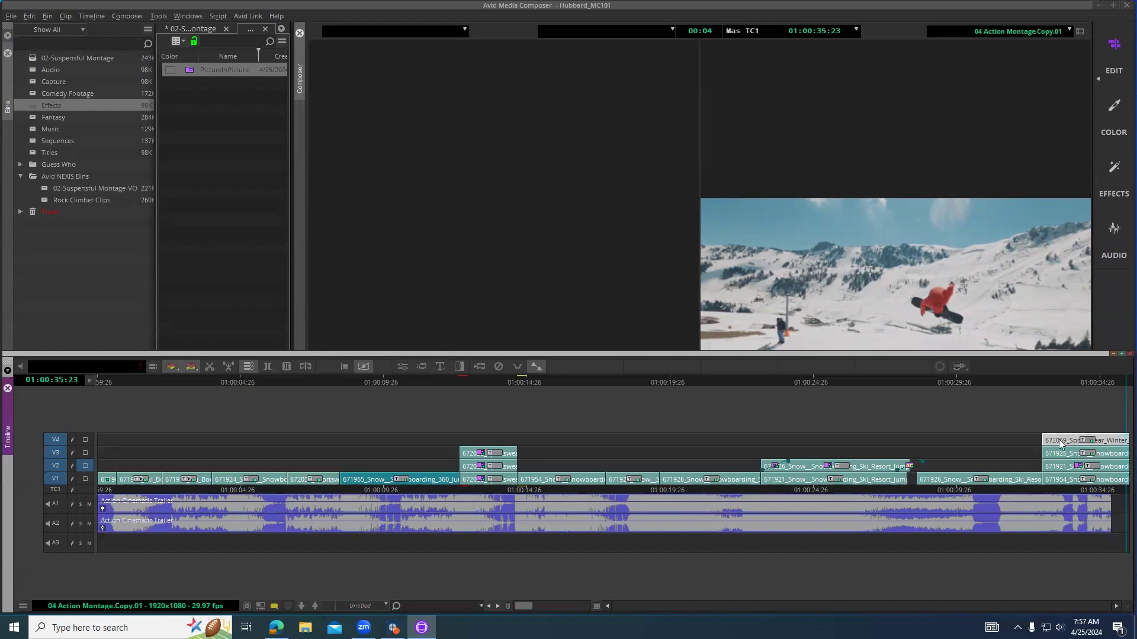
shift+click(1060, 477)
shift+click(1057, 466)
shift+click(1056, 465)
shift+click(1055, 454)
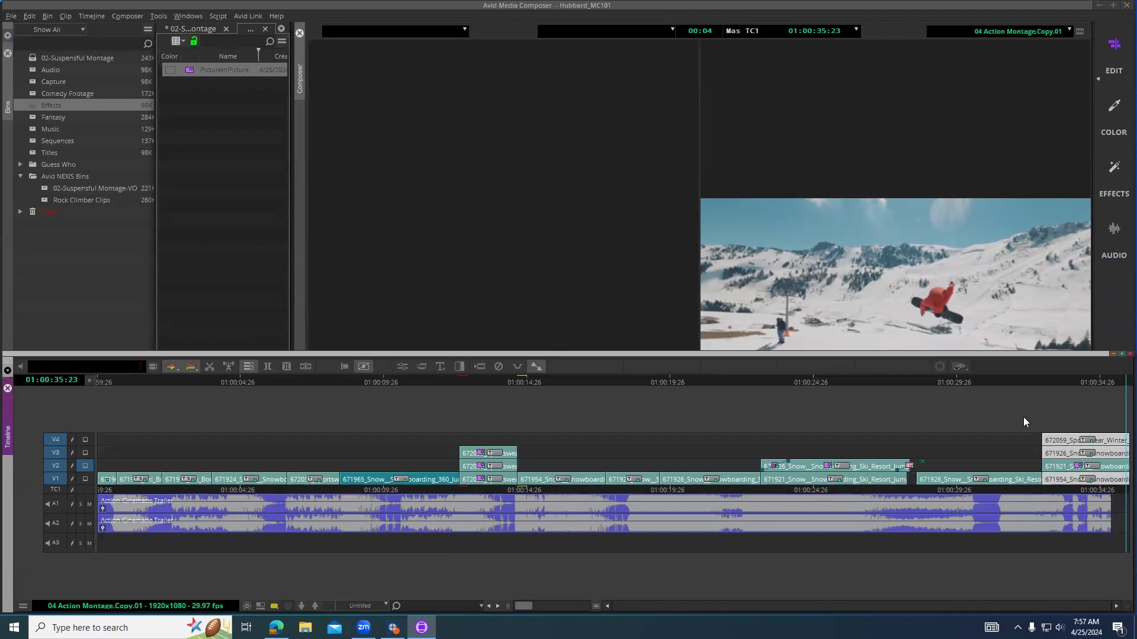
double_click(191, 71)
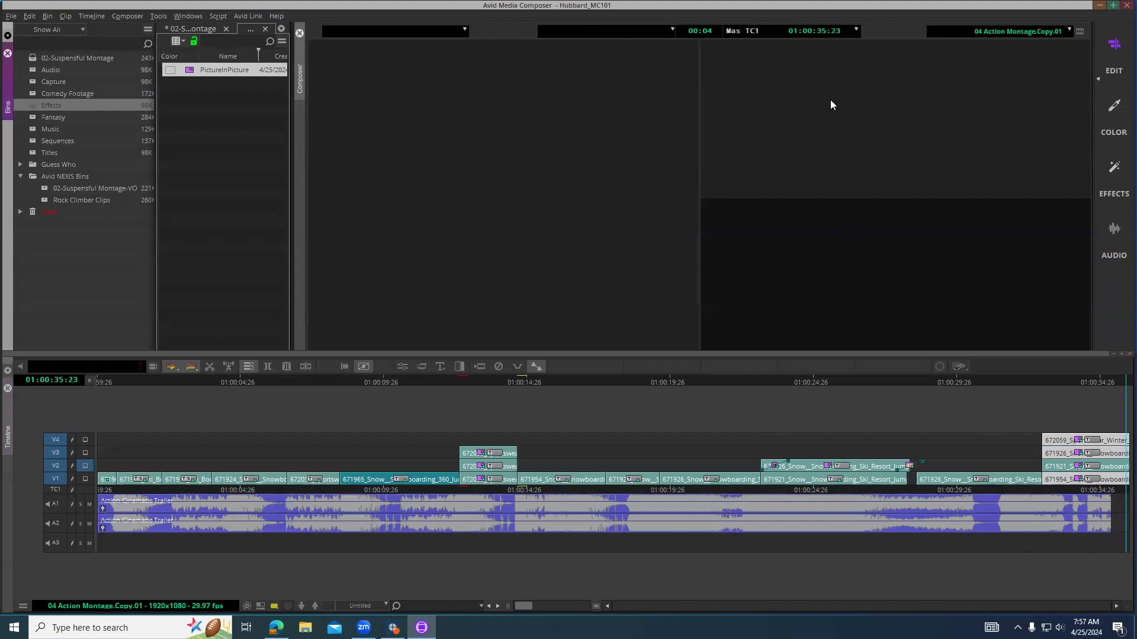
click(1044, 391)
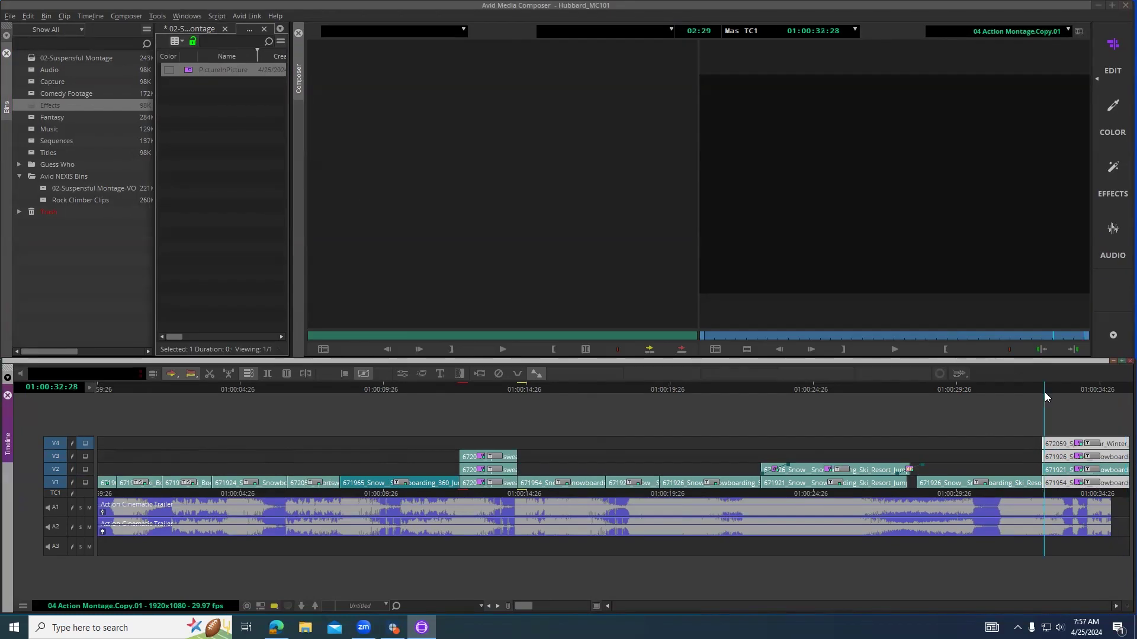
key(space)
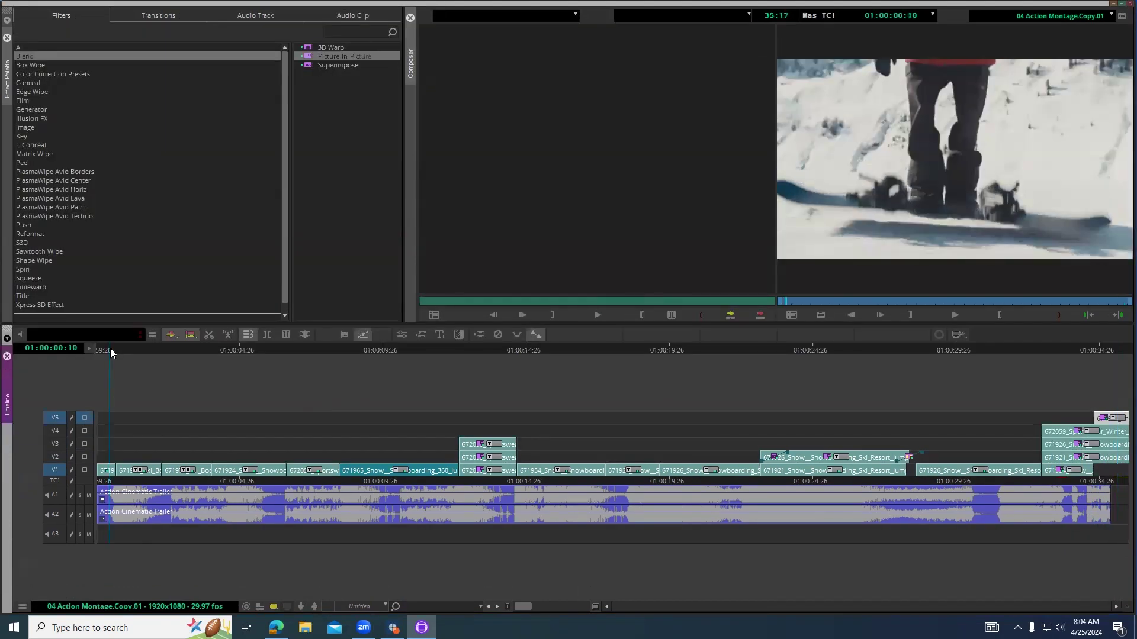
Apply the Resize effect from the Image category to the V1 boot clip just before 01:00:03:12.
click(132, 351)
drag(136, 354, 198, 356)
click(173, 469)
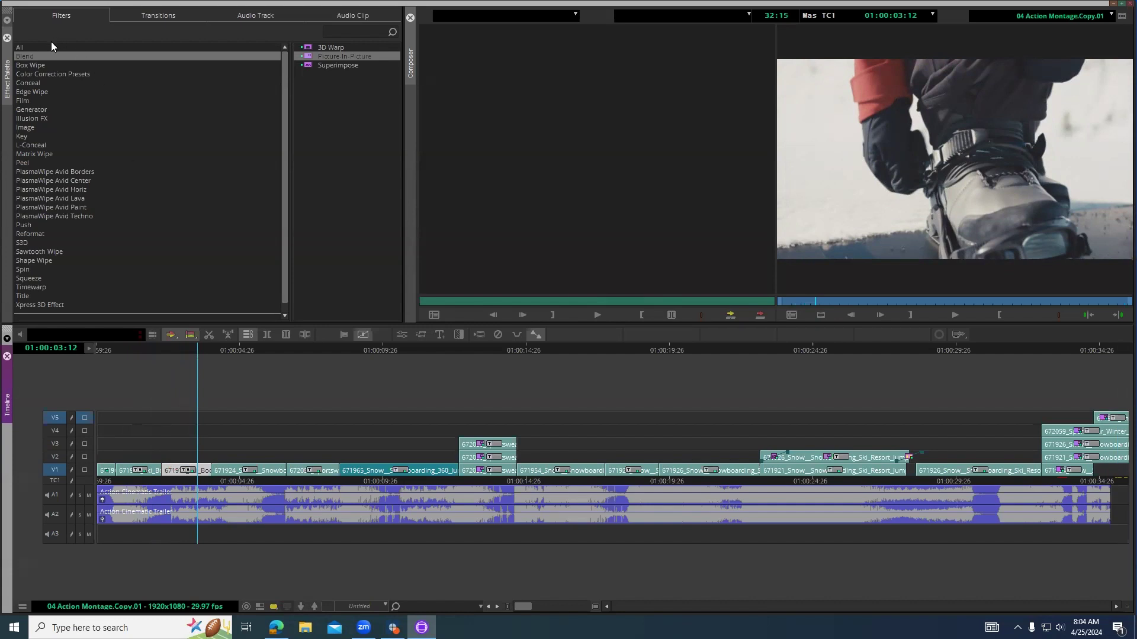
click(25, 129)
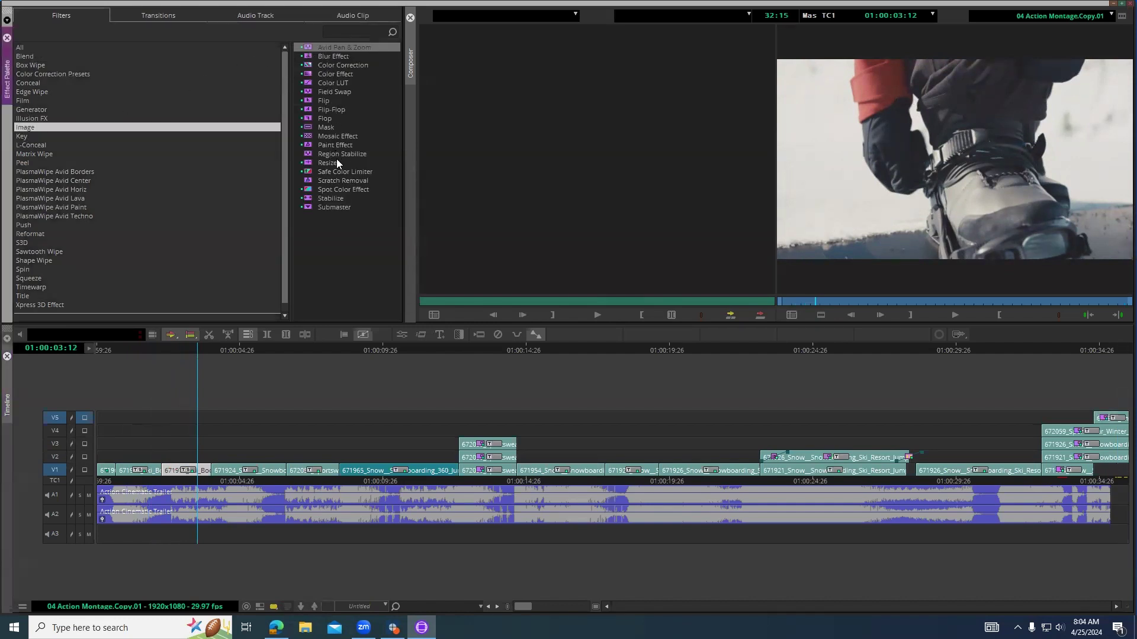
double_click(309, 164)
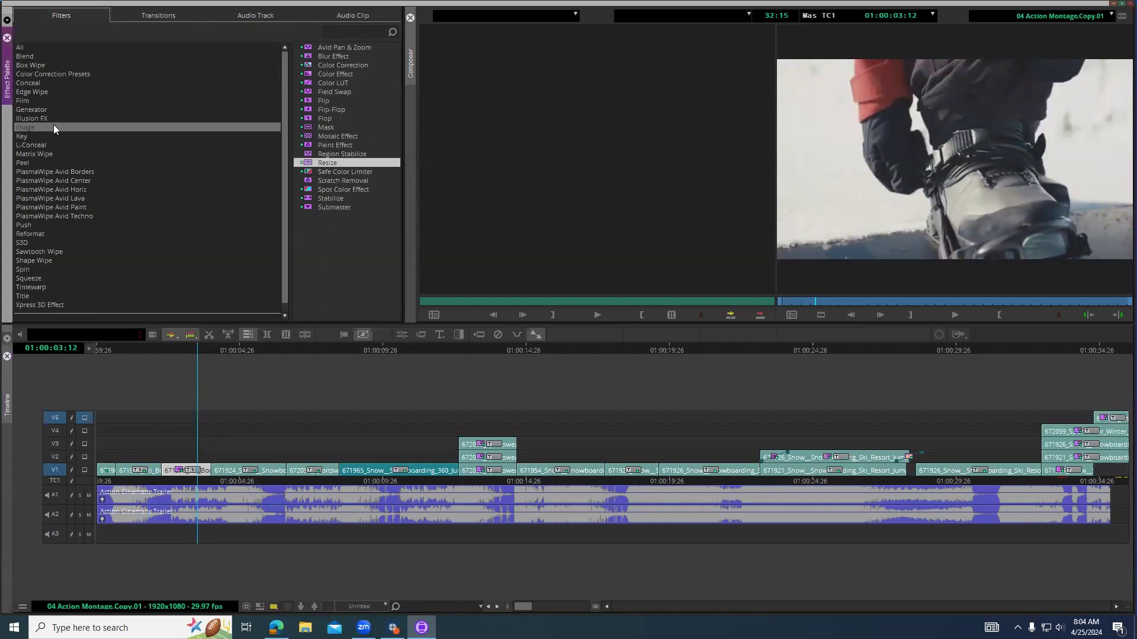
Scale the Resize effect on the boot clip to 138 in X and Y with Fixed Aspect on.
click(404, 336)
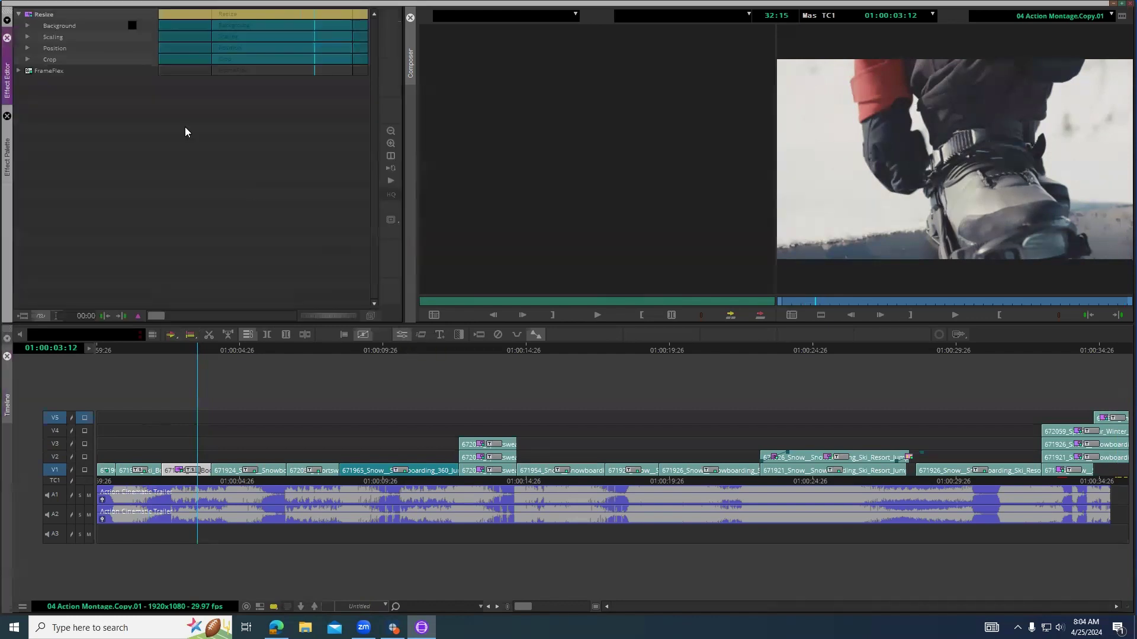
click(28, 37)
drag(95, 58, 99, 60)
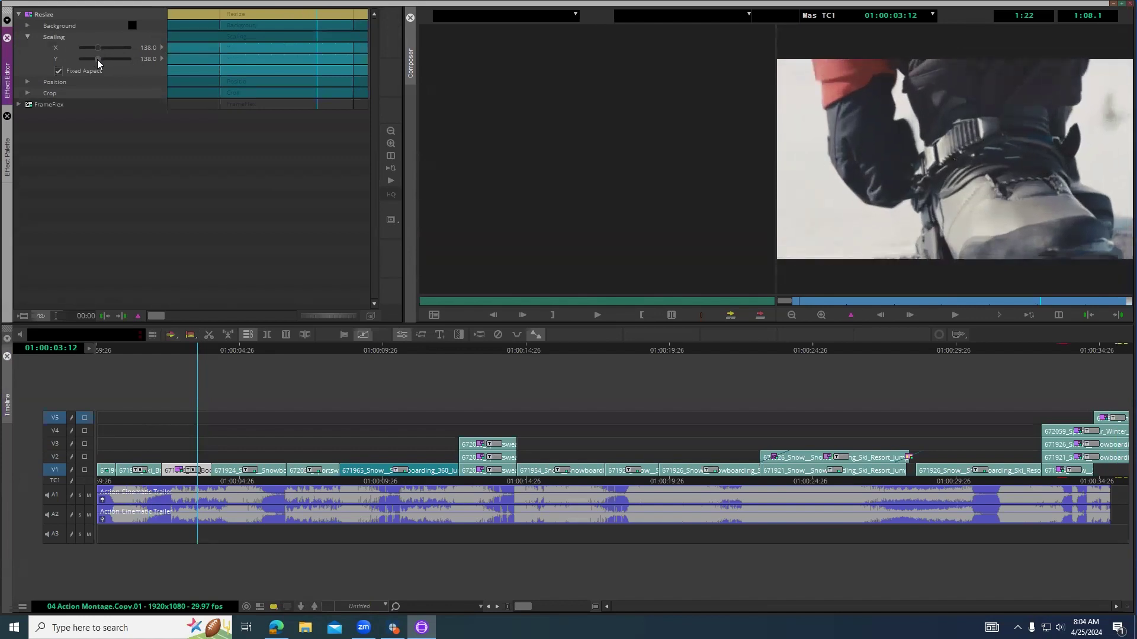
Open the nest of the resized V1 boot clip and apply the Flare effect from the Illusion FX category to the clip inside.
click(5, 147)
click(34, 119)
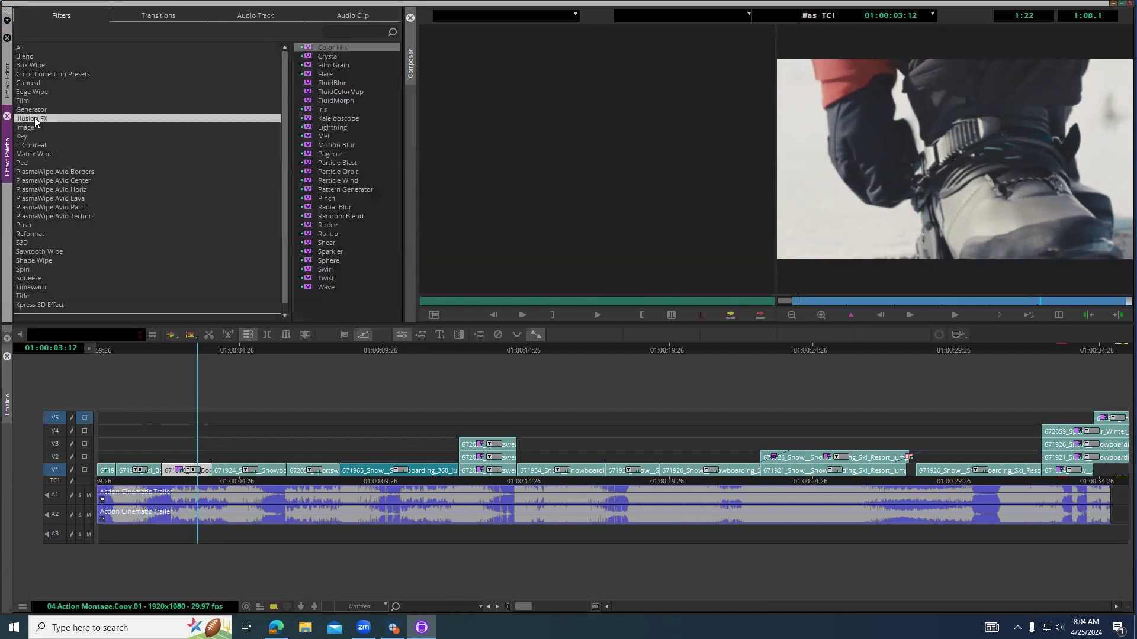
click(308, 73)
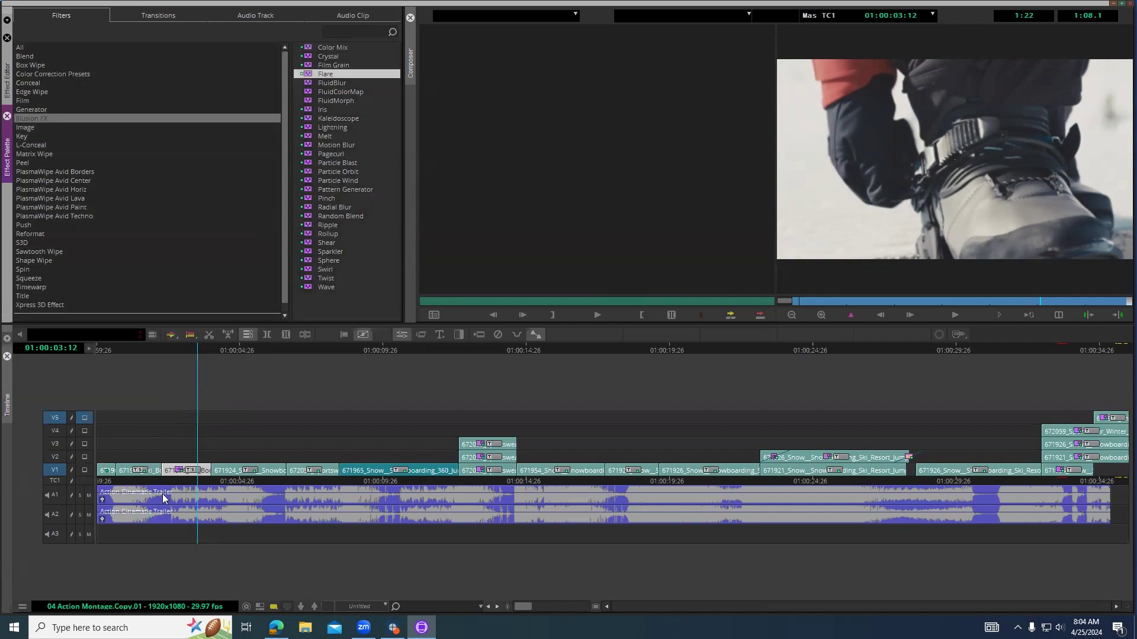
drag(189, 472, 189, 468)
double_click(189, 468)
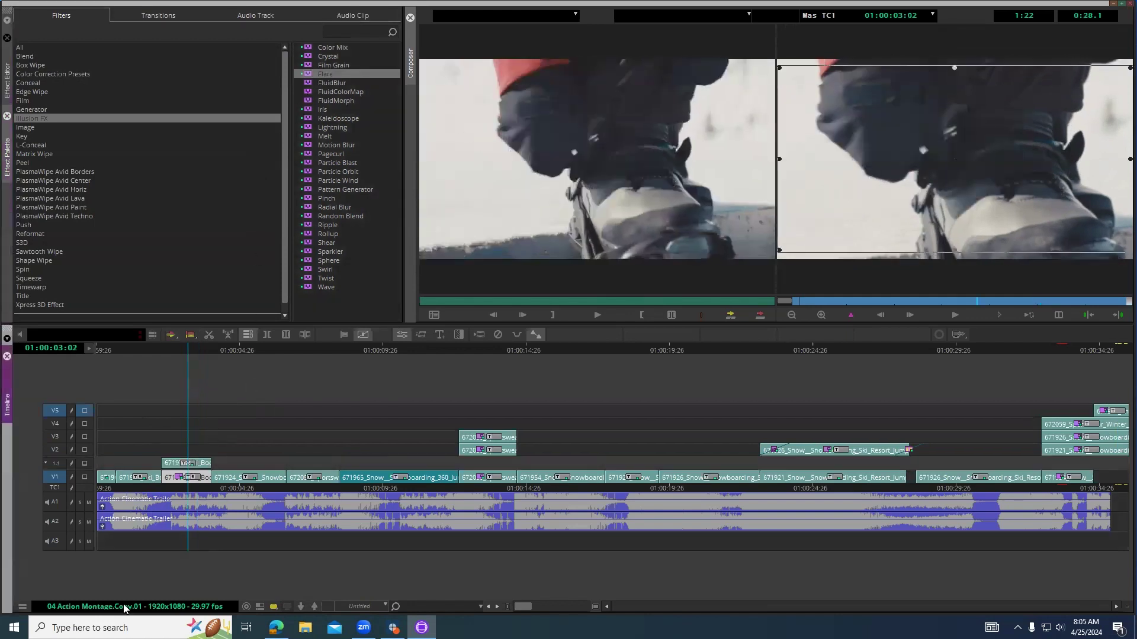
click(308, 75)
drag(309, 75, 178, 463)
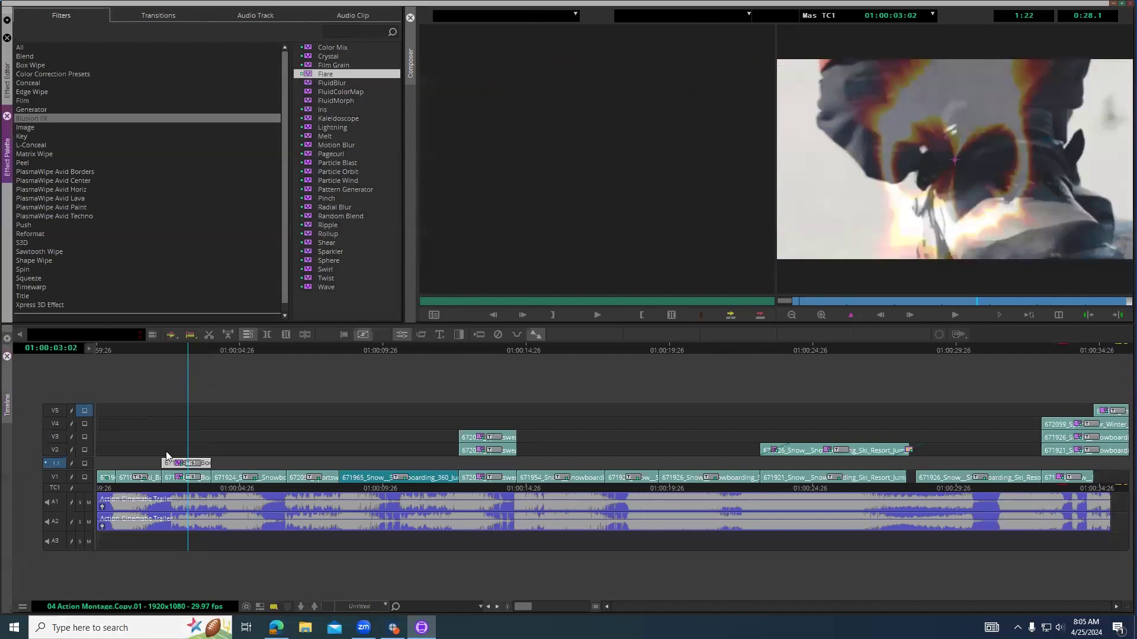
Reduce the flare's Size to 13, lower its Brightness, and keyframe it at 01:00:02:06.
click(7, 78)
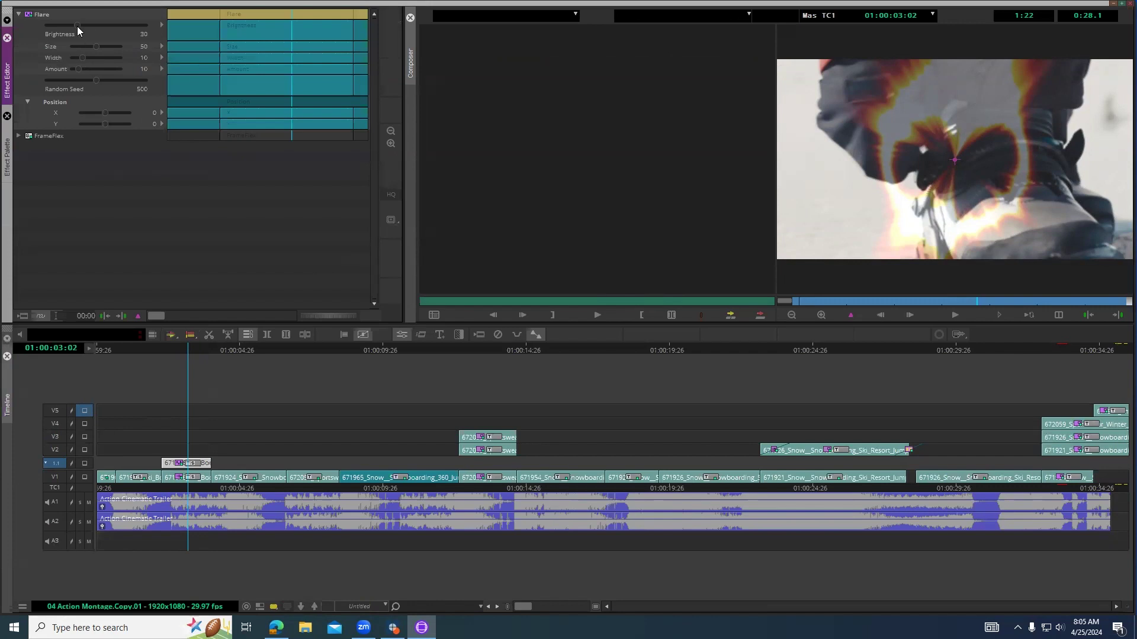
drag(96, 45, 64, 26)
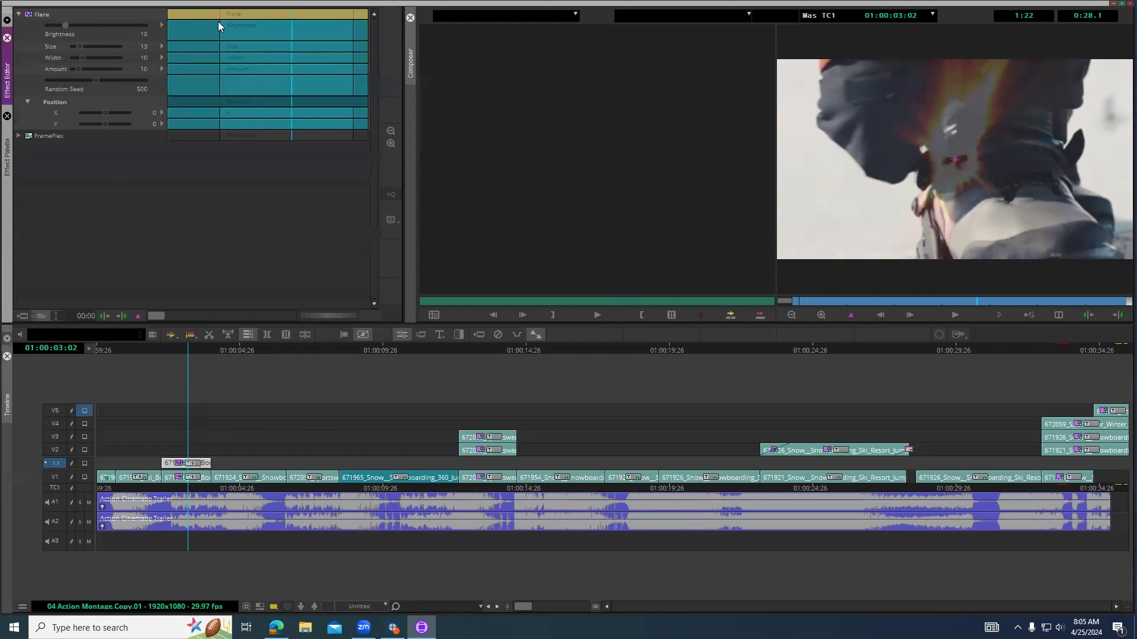
drag(224, 18, 228, 17)
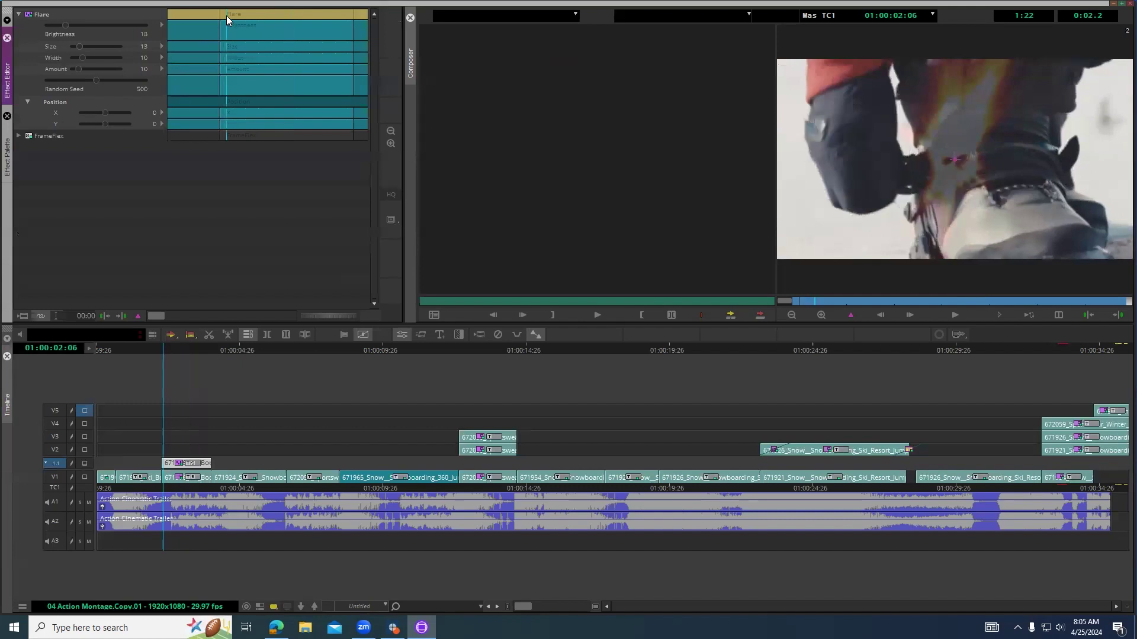
Add a flare keyframe at 01:00:02:19 with Amount 25 and Position X -250, Y -222.
click(259, 17)
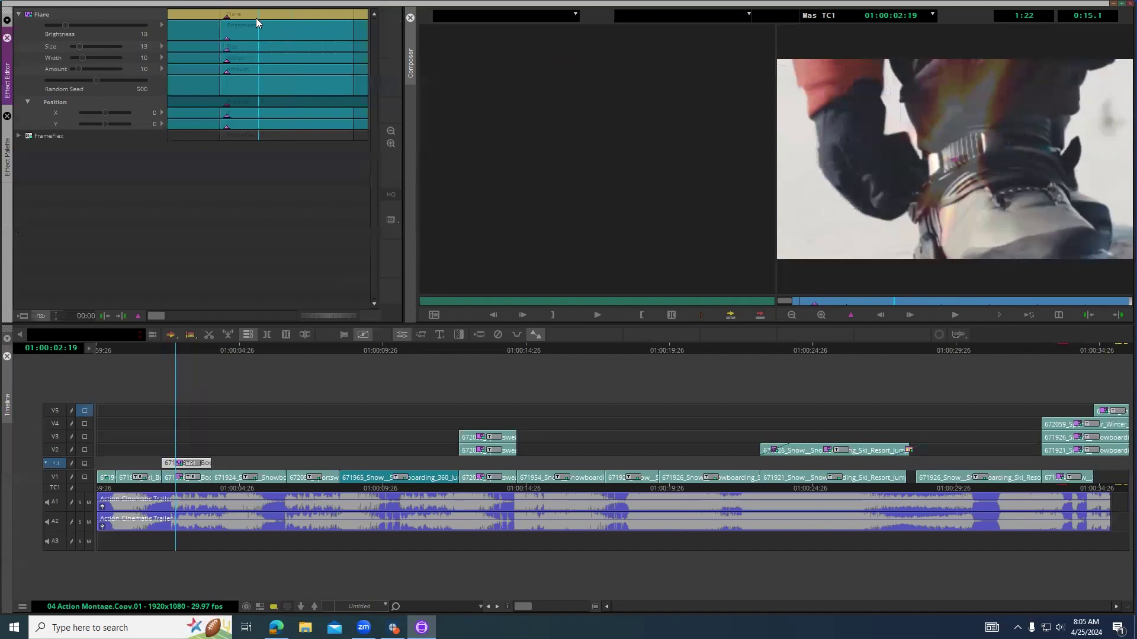
drag(80, 67, 93, 70)
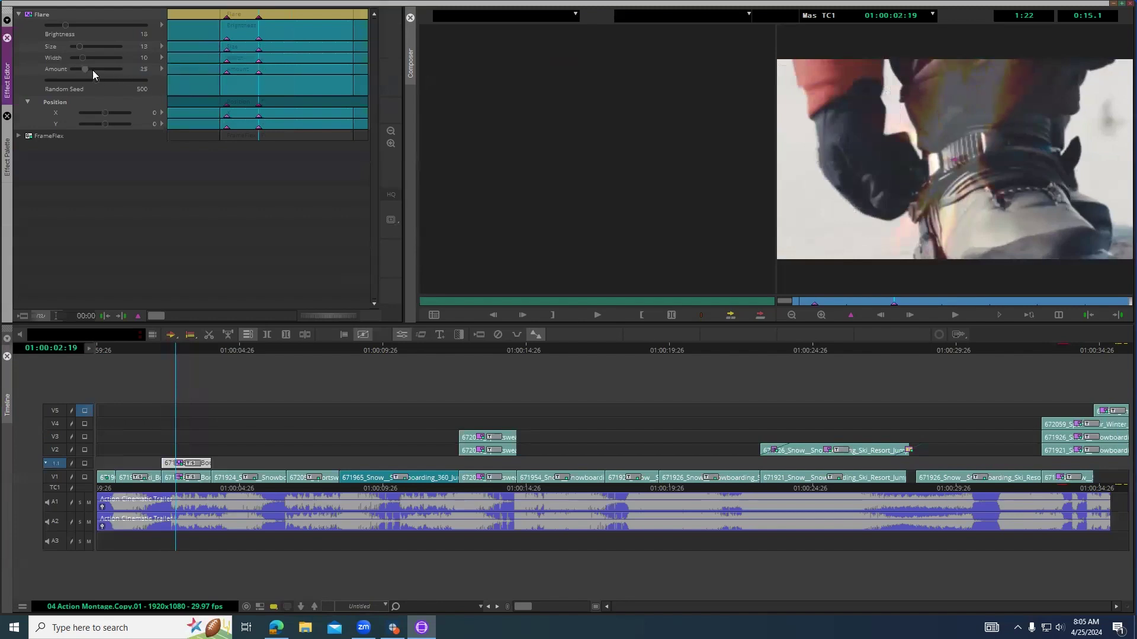
drag(101, 110, 100, 124)
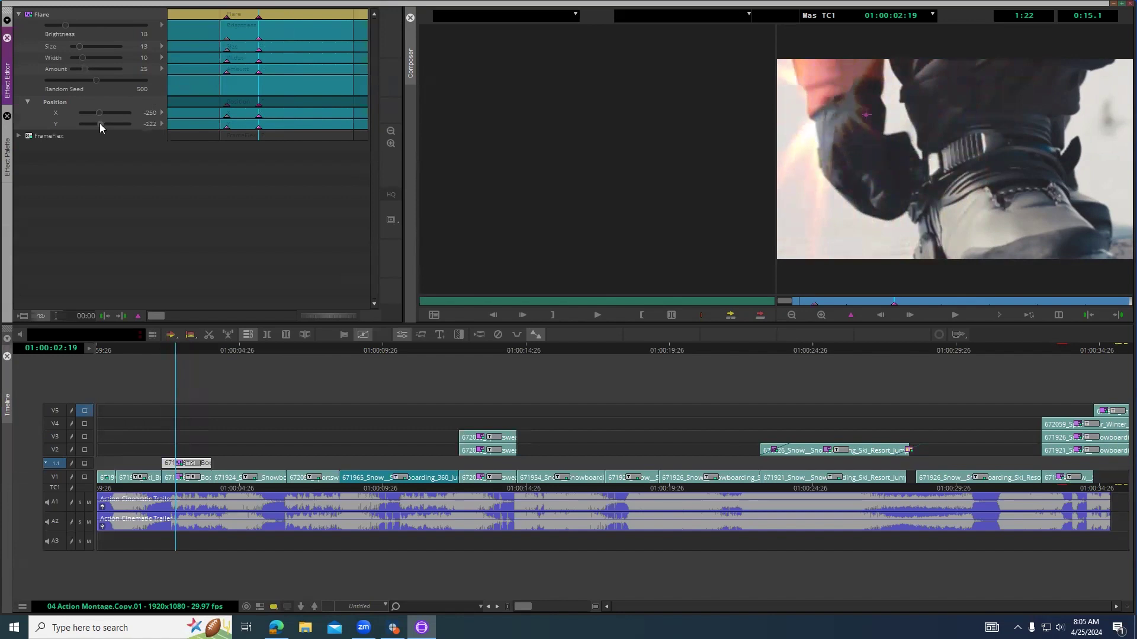
Add a flare keyframe at 01:00:03:07 with Position X -58, Y 58 and a higher Amount.
click(306, 18)
drag(98, 113, 104, 123)
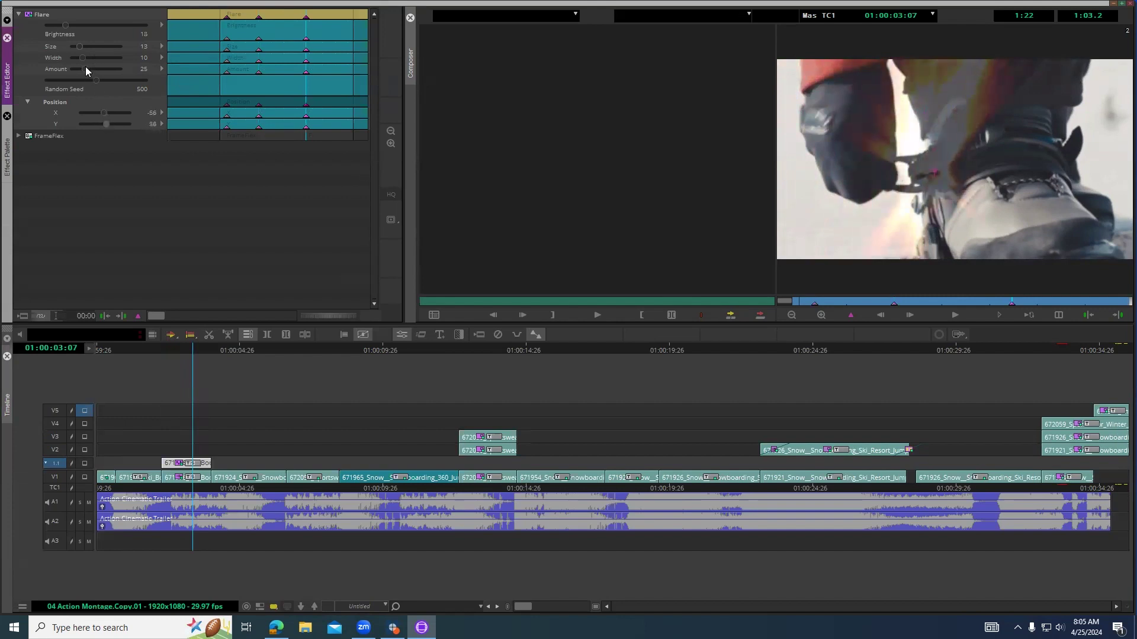
drag(85, 70, 101, 70)
Add a flare keyframe at 01:00:03:17 with Amount 1 and Position X -139, Y 83.
click(326, 16)
click(329, 17)
key(')
drag(101, 70, 74, 70)
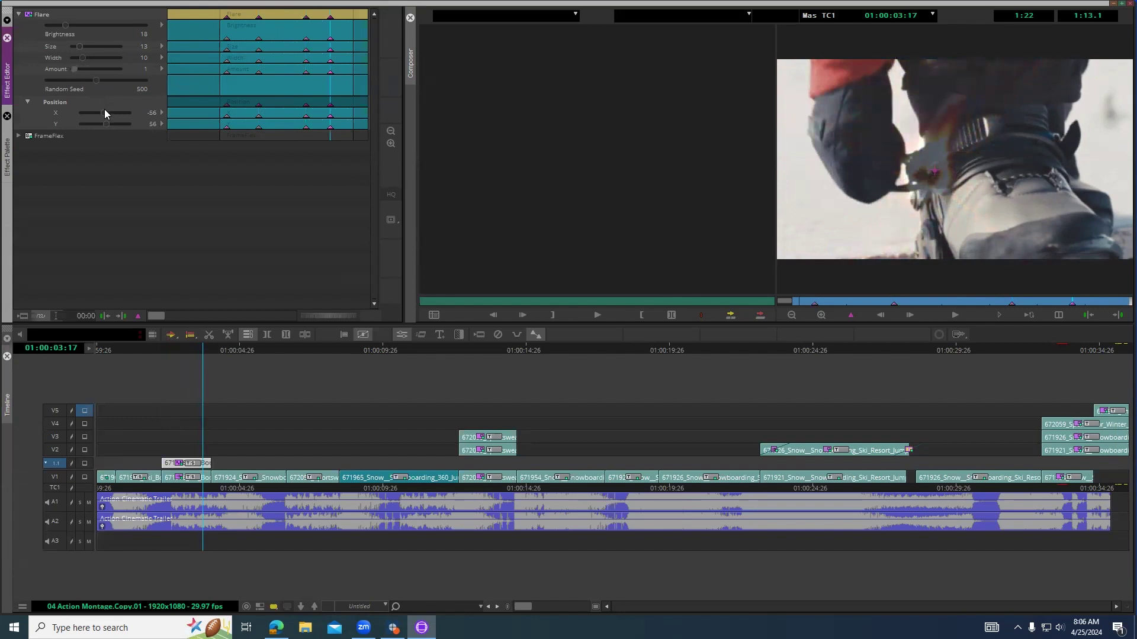
drag(99, 114, 106, 122)
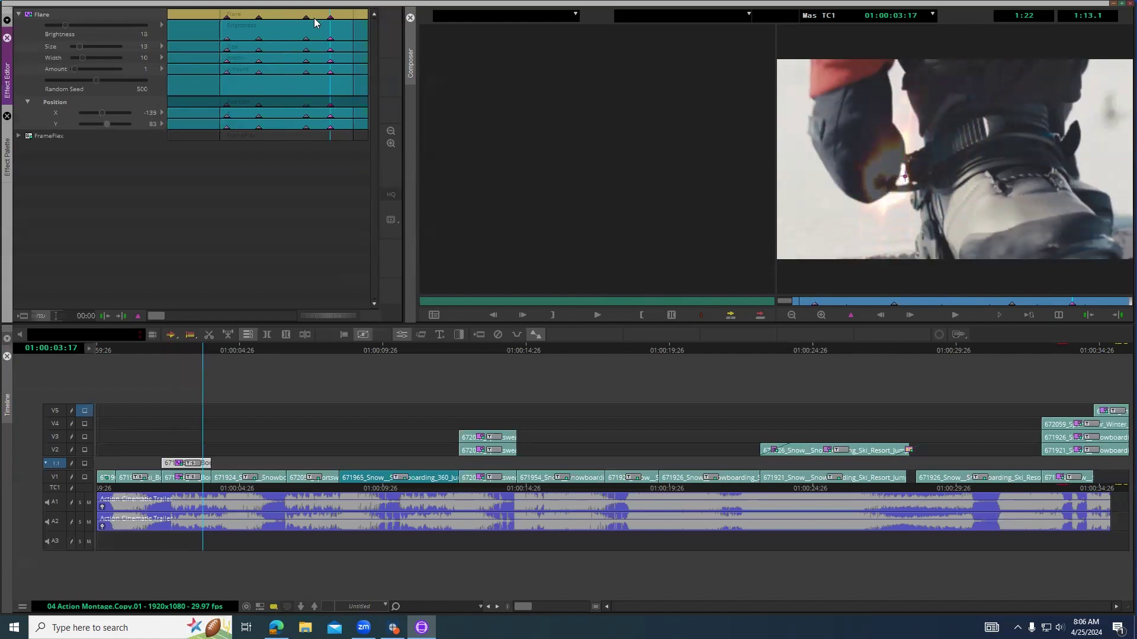
Play the animated flare from the start of the boot clip to check its movement.
click(220, 18)
key(space)
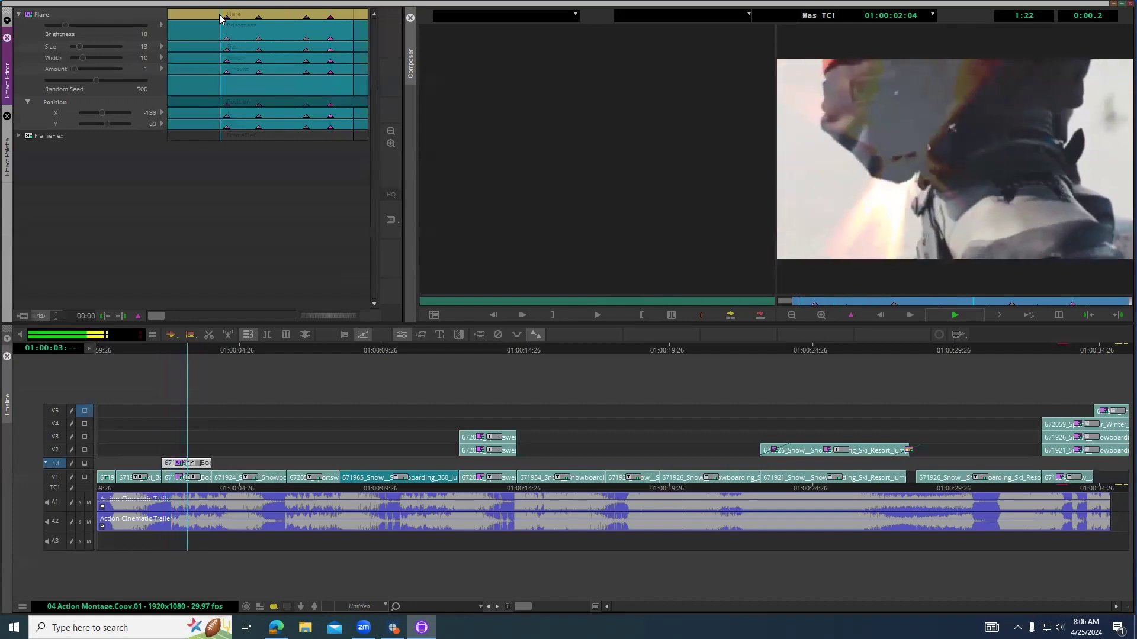
key(space)
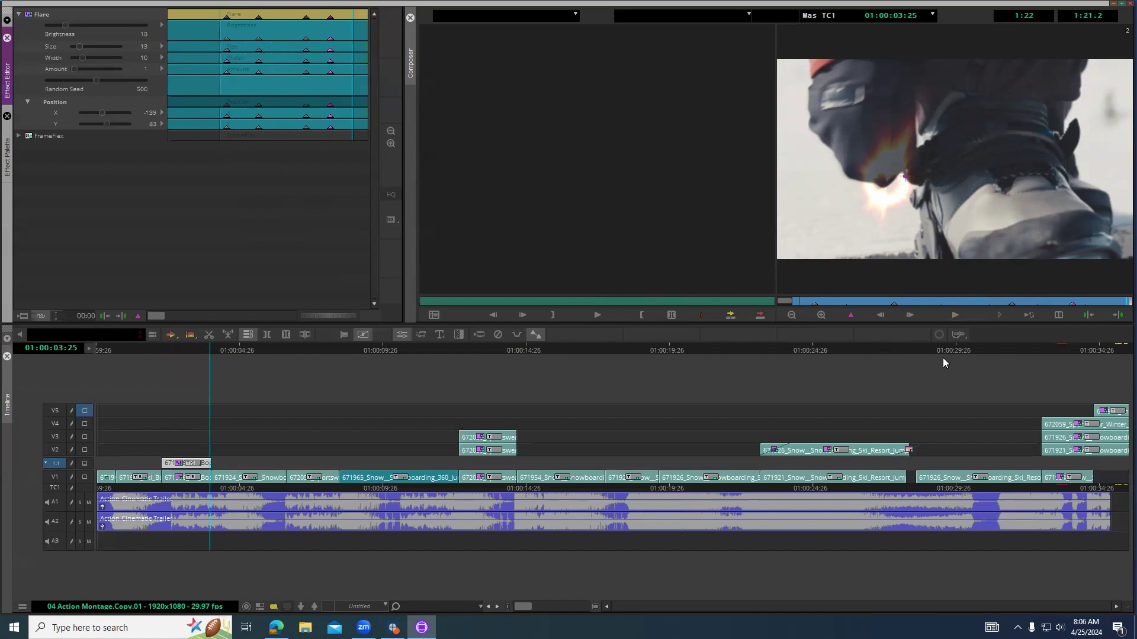
Apply the Film Grain effect to the V1 snowboarding clip at 01:00:20:24 and open its nest.
click(829, 349)
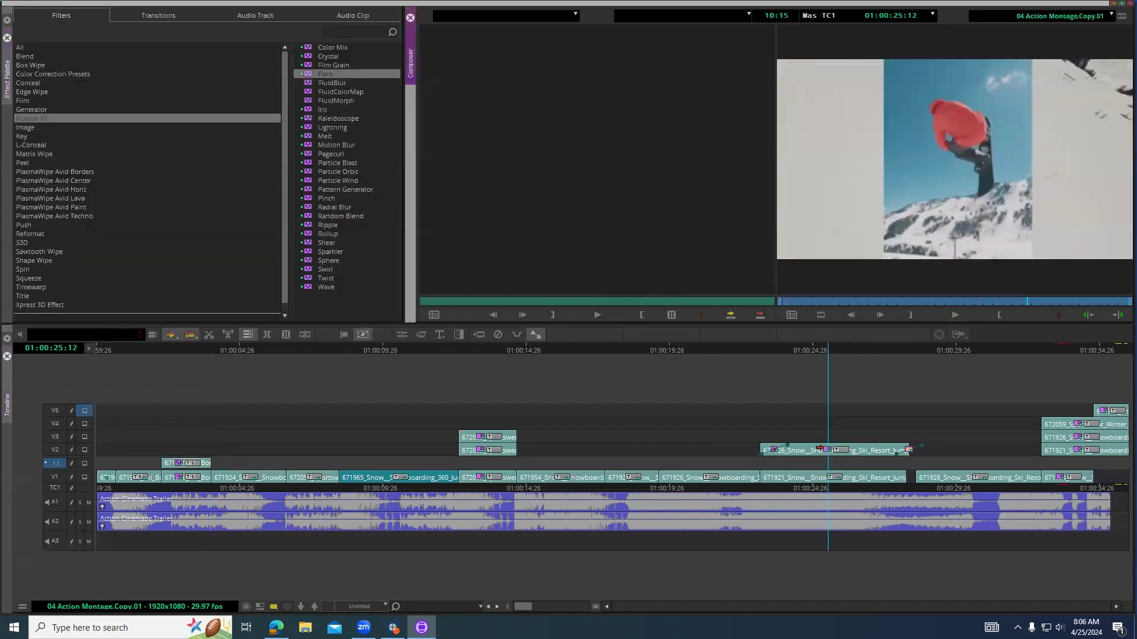
click(697, 349)
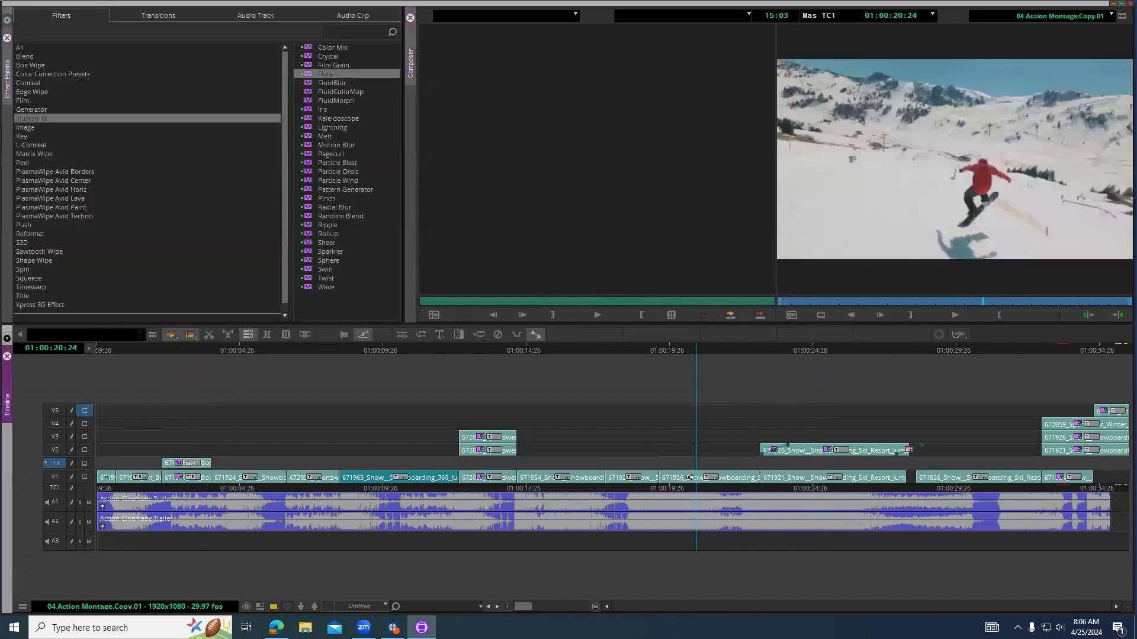
click(690, 477)
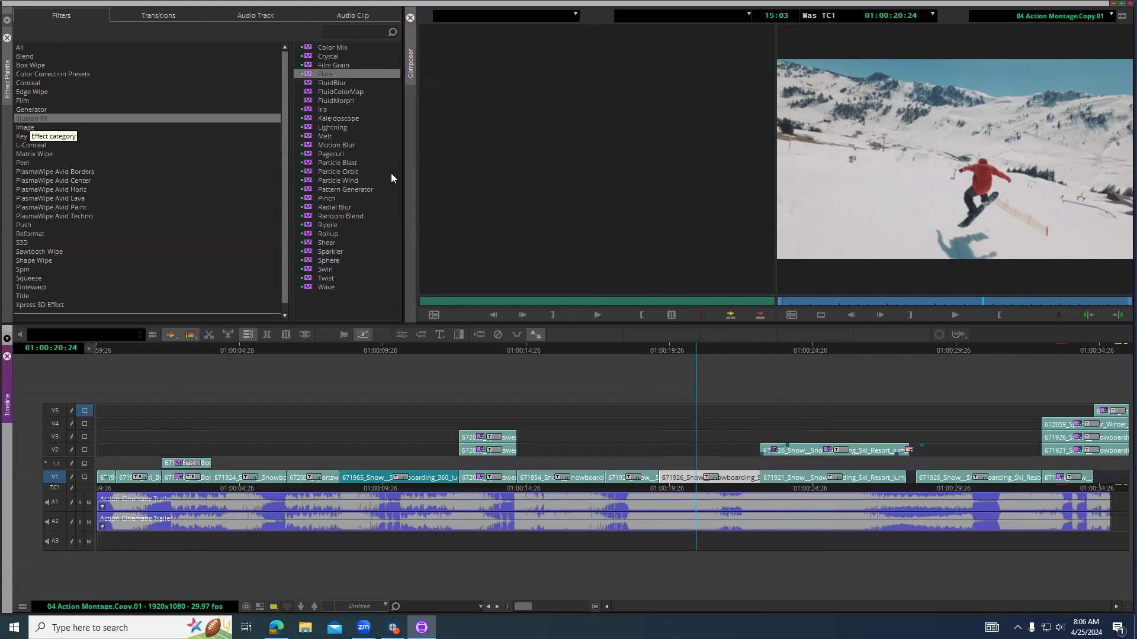
drag(311, 64, 682, 463)
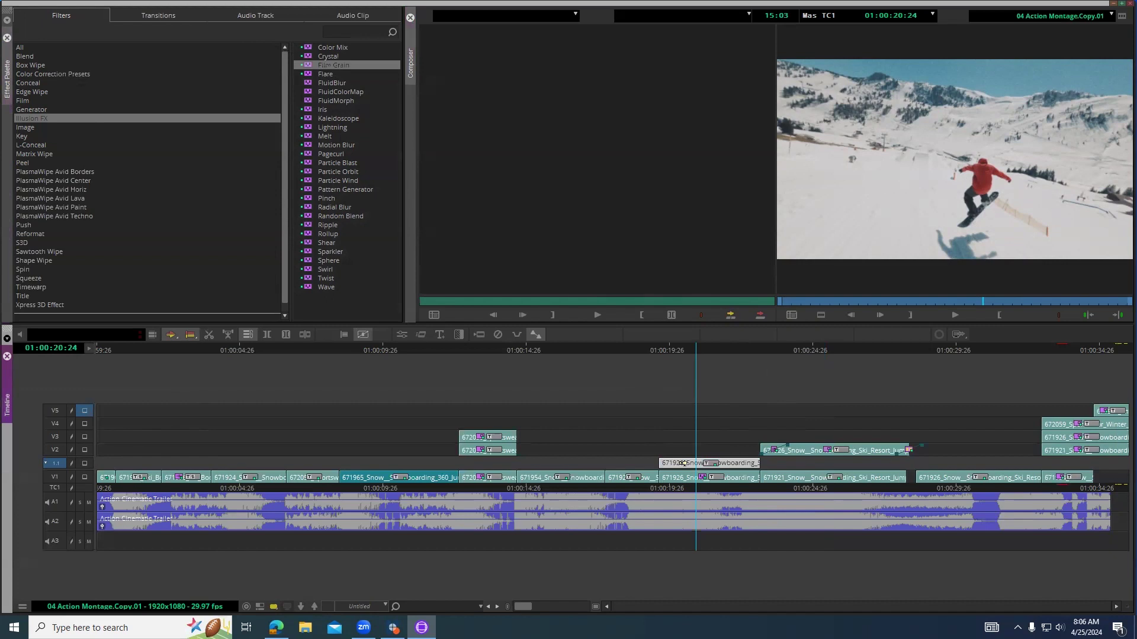
Apply Color Mix to the nested snowboarding clip, with Color Level 29 and the red value lowered slightly.
drag(683, 463, 683, 463)
double_click(307, 50)
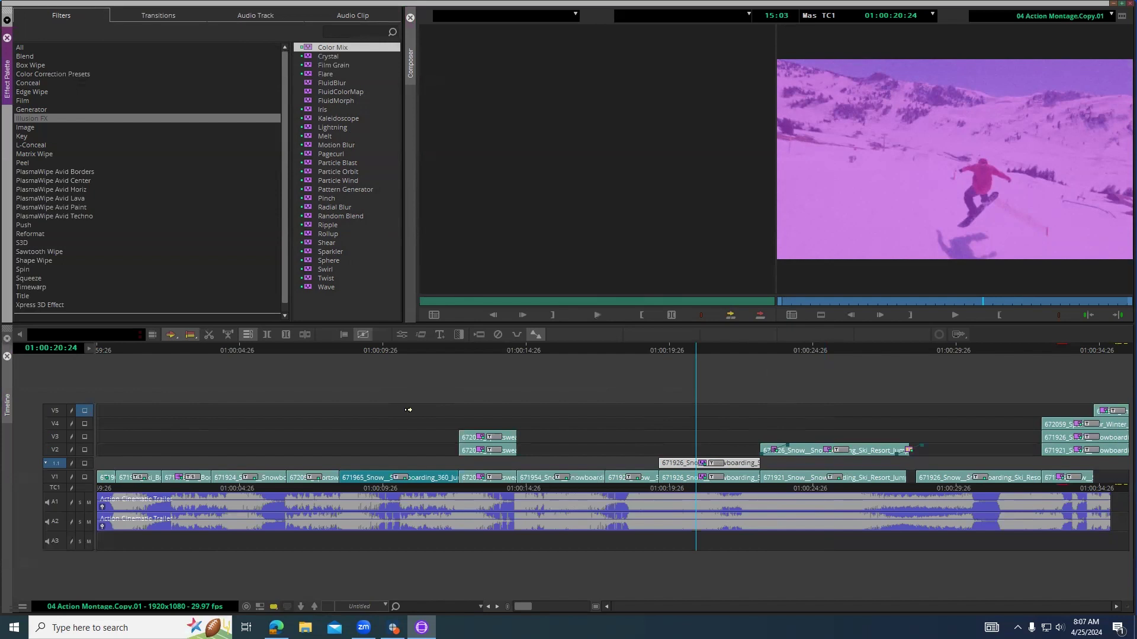
click(403, 335)
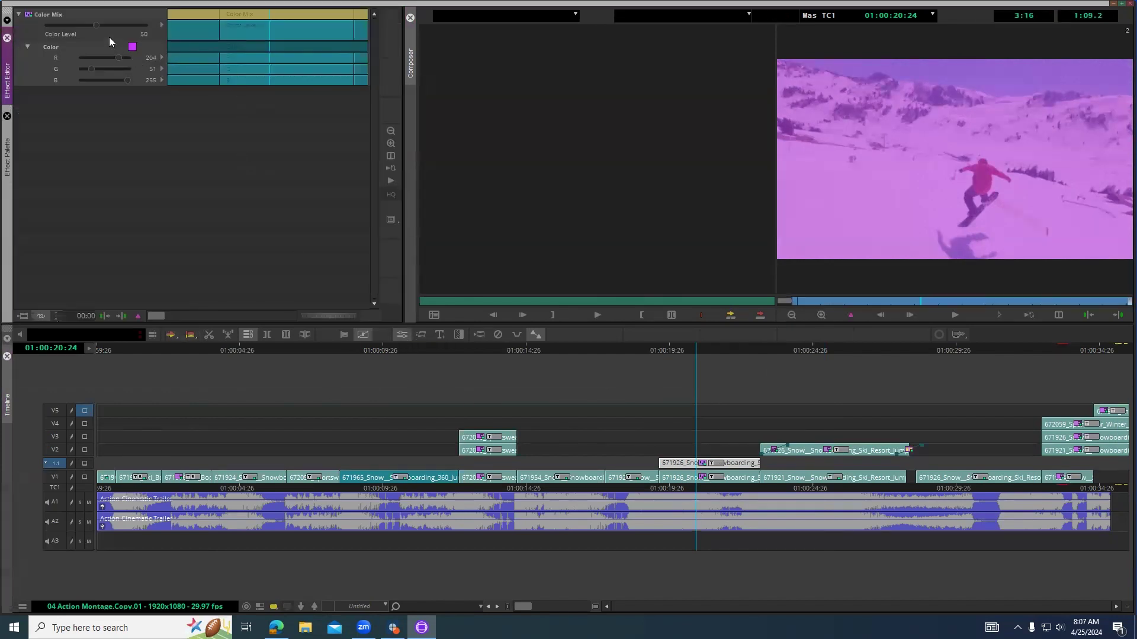
drag(89, 24, 80, 24)
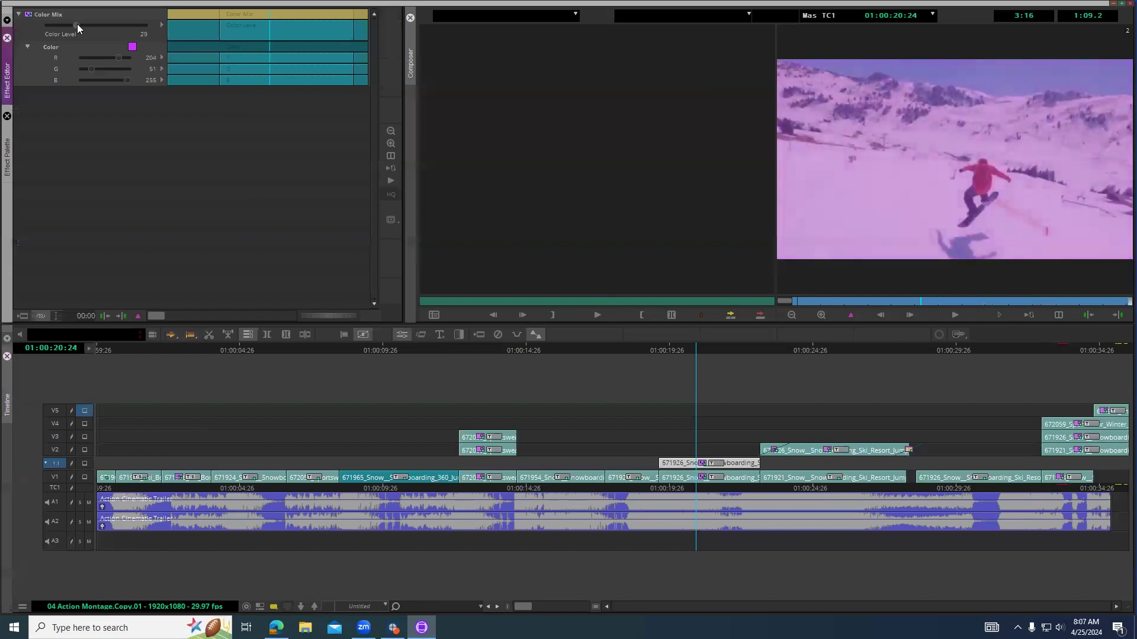
drag(116, 58, 113, 58)
right_click(113, 58)
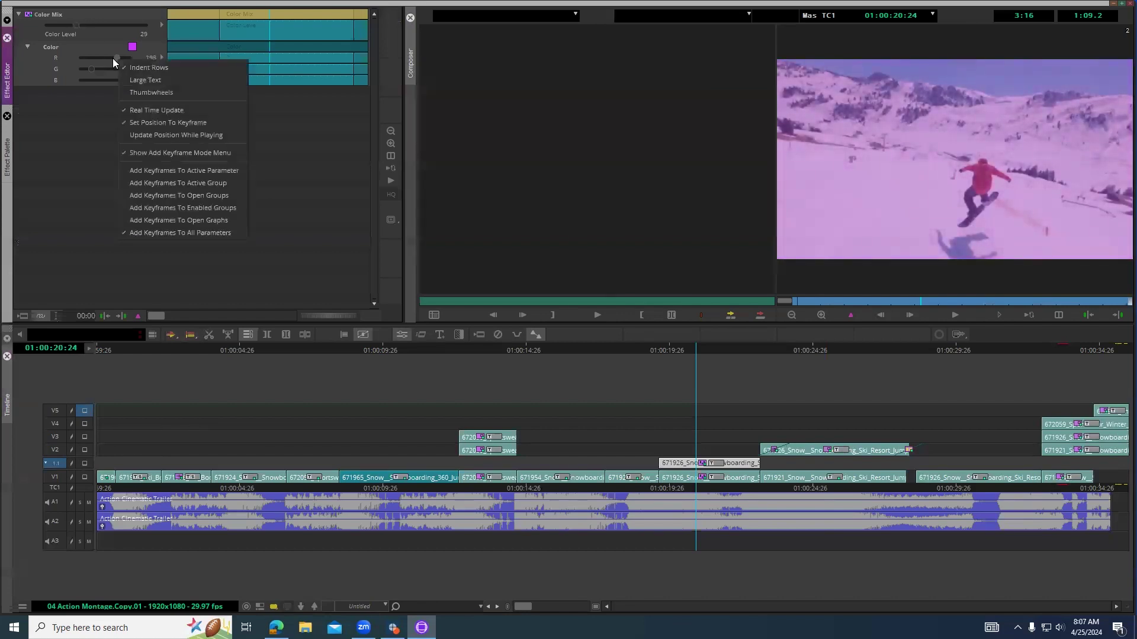
click(52, 138)
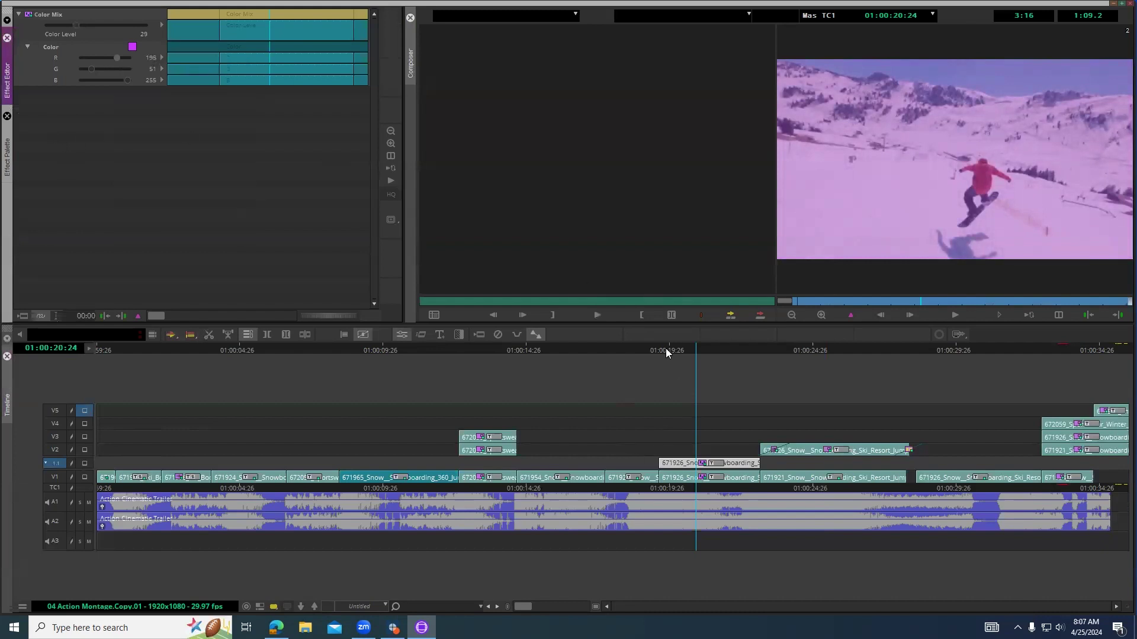
Set the V1 snowboarding clip's Film Grain Size to 3 with Field Mode enabled, and play the clip from its start.
click(691, 479)
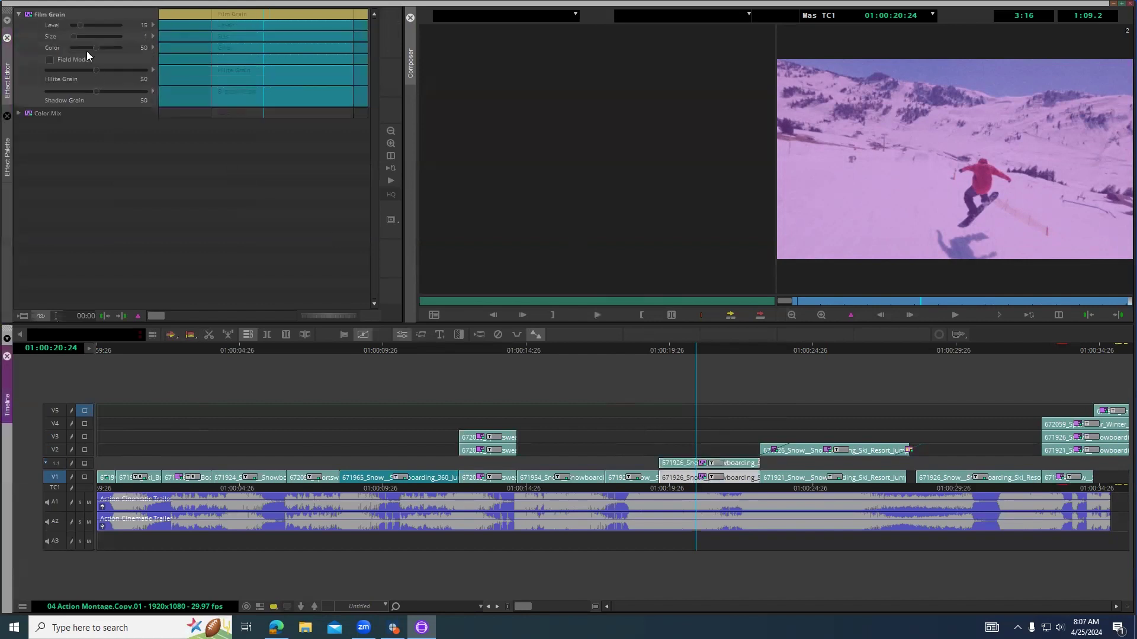
drag(71, 35, 75, 36)
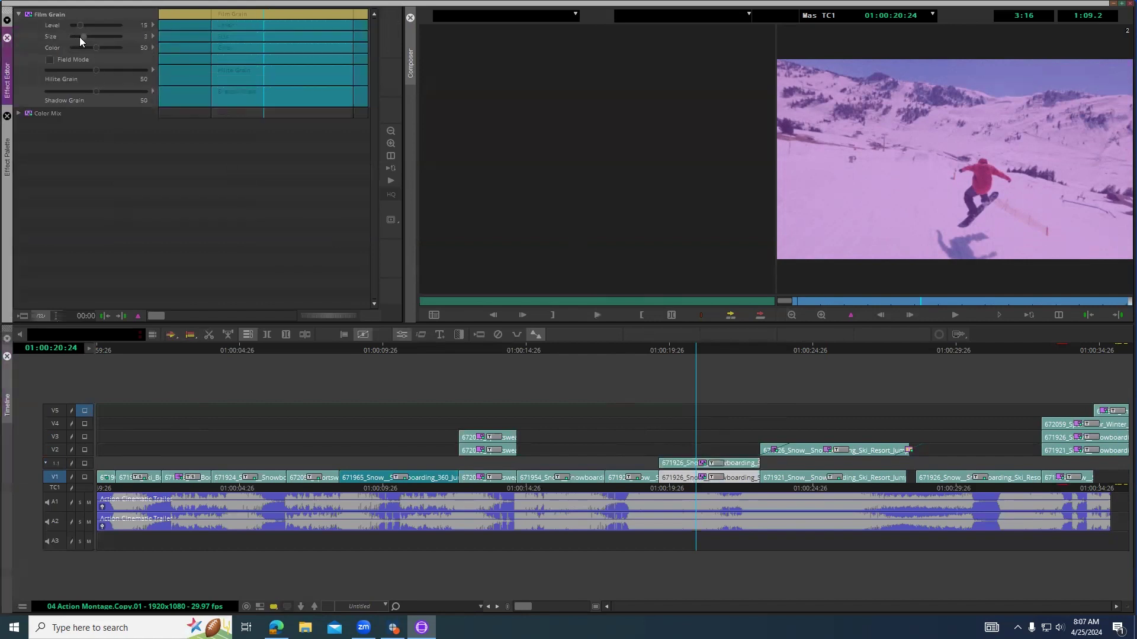
drag(257, 60, 185, 59)
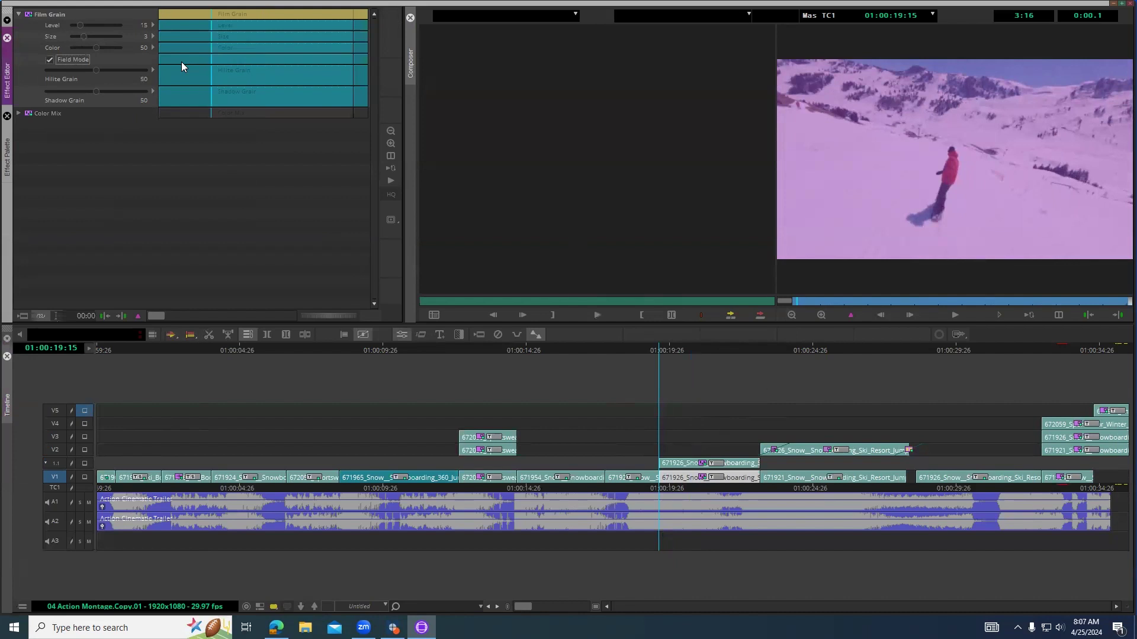
click(958, 313)
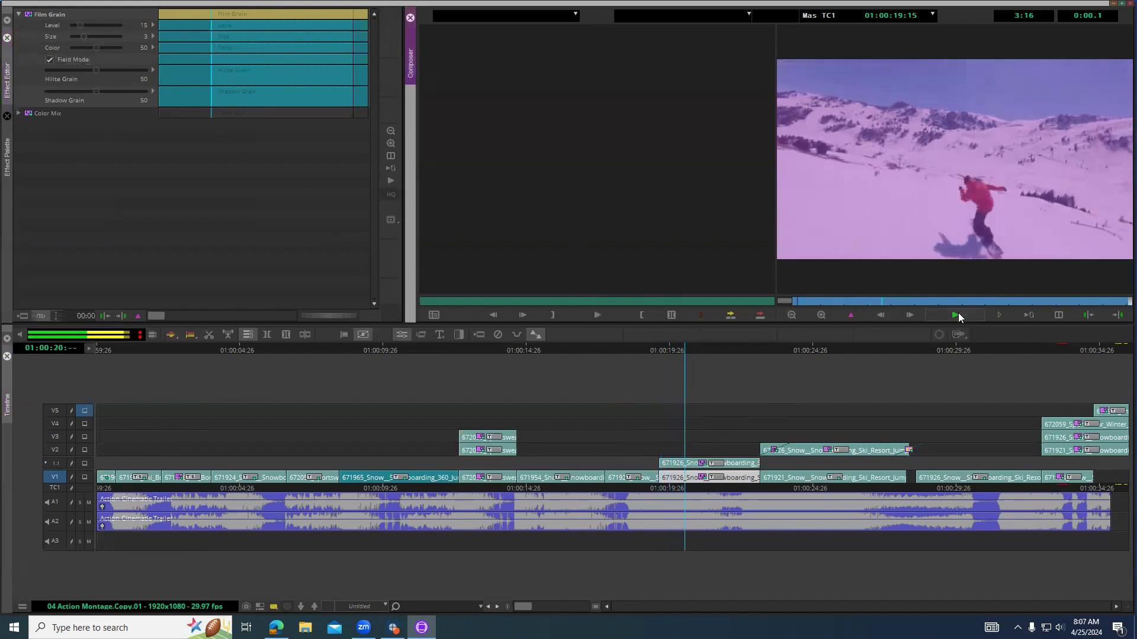
click(958, 313)
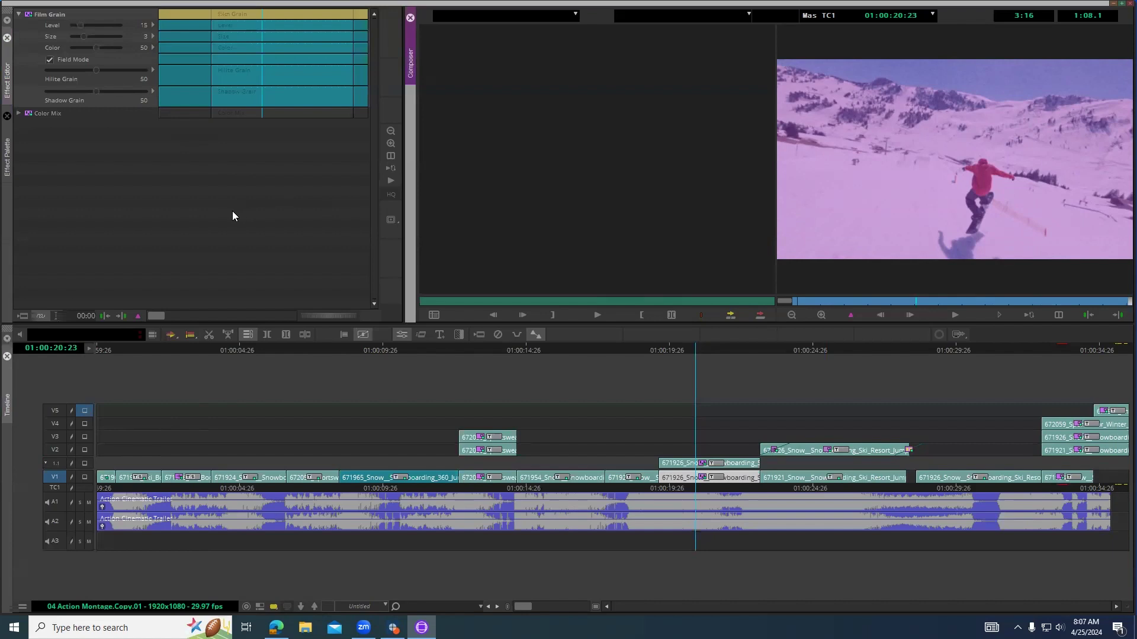
Try Color Mix above Film Grain in the snowboarding clip's effect order, and move Film Grain back on top.
click(43, 72)
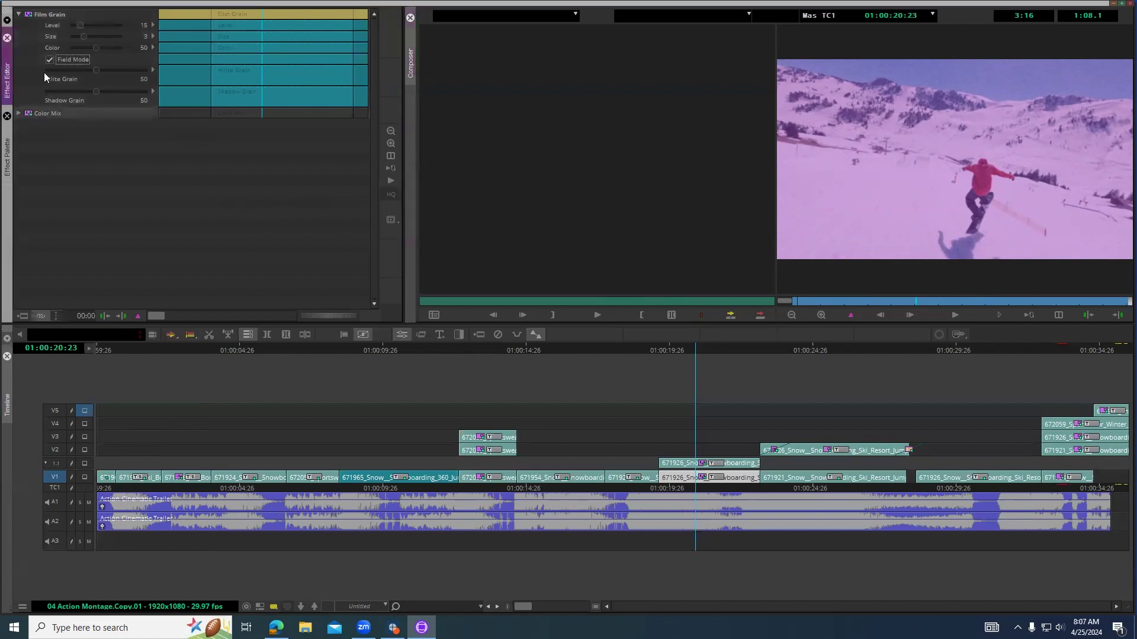
drag(26, 113, 31, 50)
drag(34, 11, 31, 15)
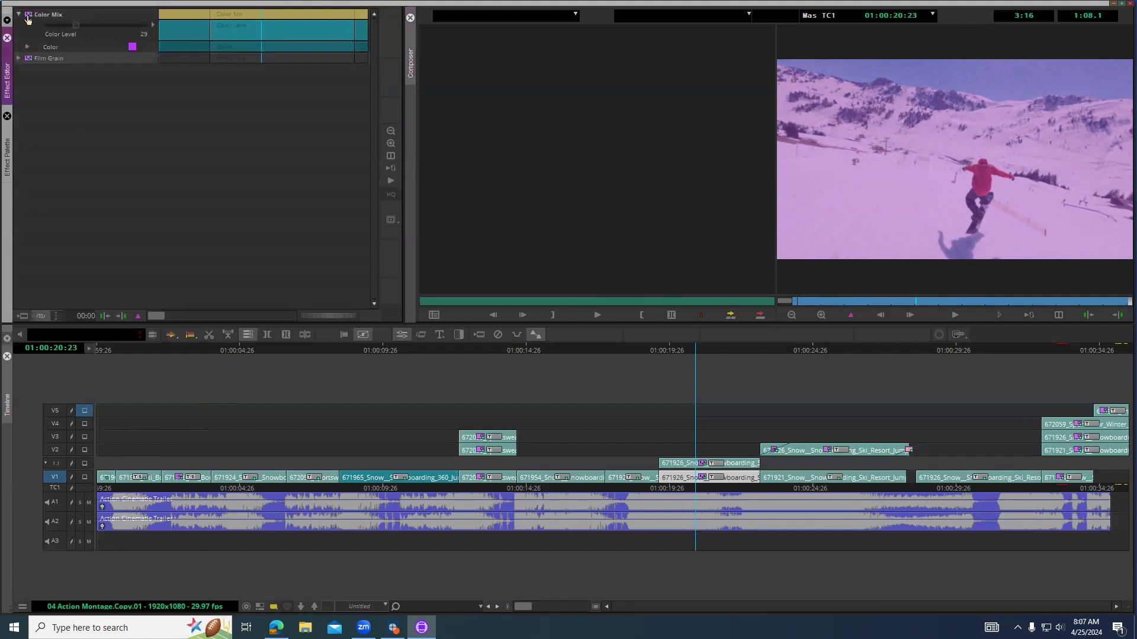
drag(31, 16, 34, 80)
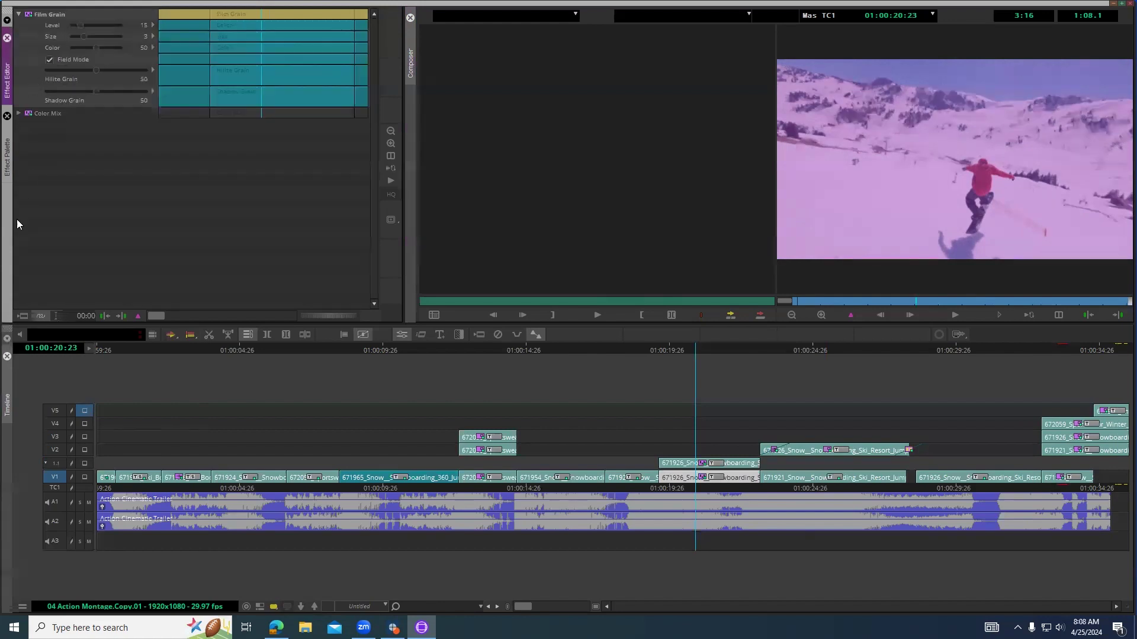